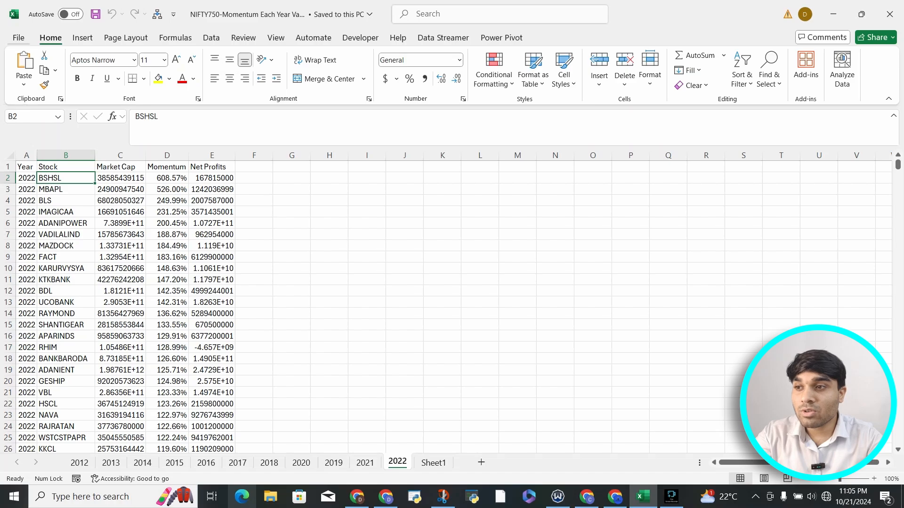
Review the available Excel add-ins through the program options and confirm them with Analysis ToolPak, Analysis ToolPak - VBA, Euro Currency Tools and Solver Add-in enabled.
click(18, 38)
click(17, 40)
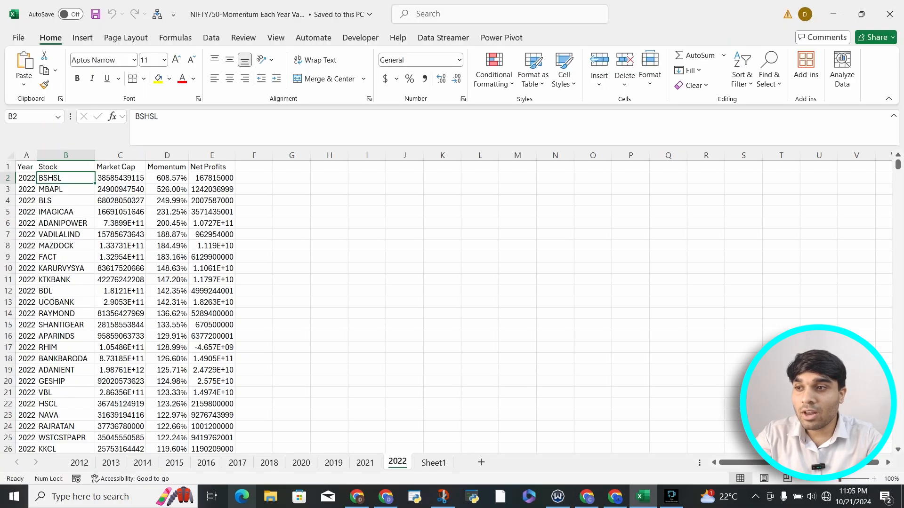
click(18, 39)
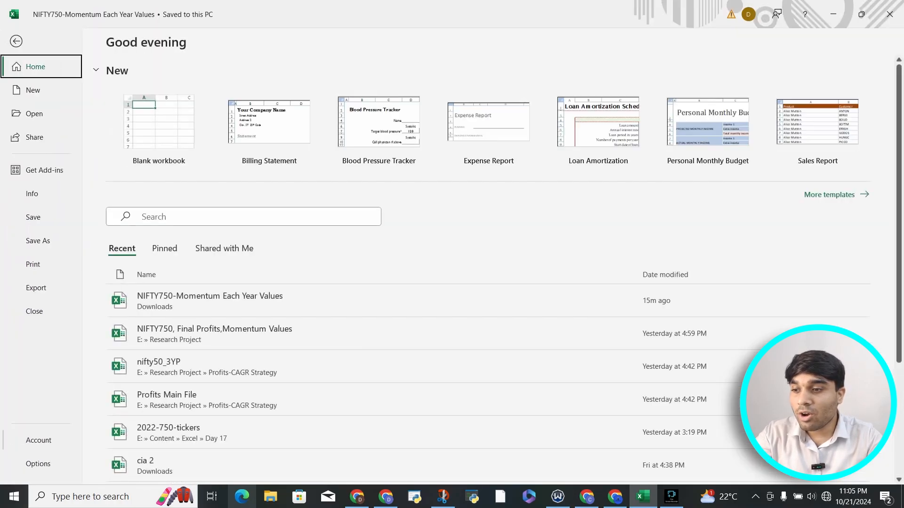
click(38, 464)
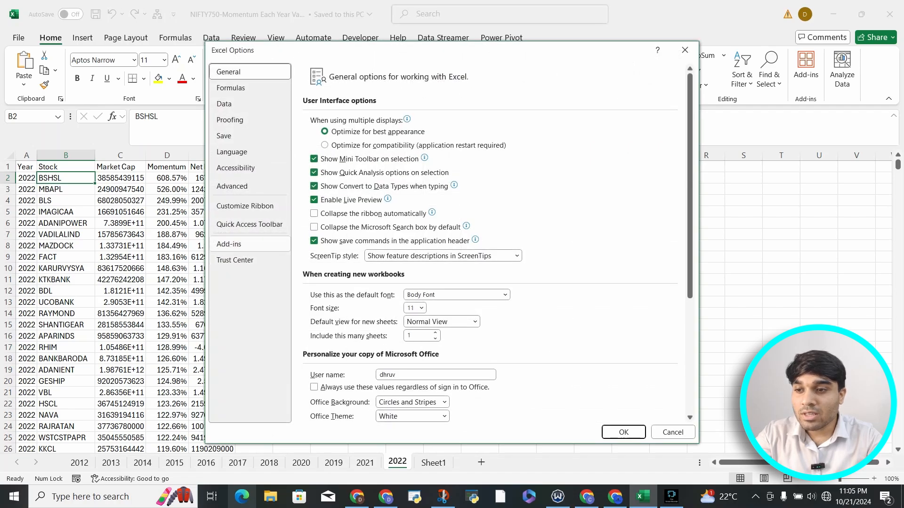
click(228, 244)
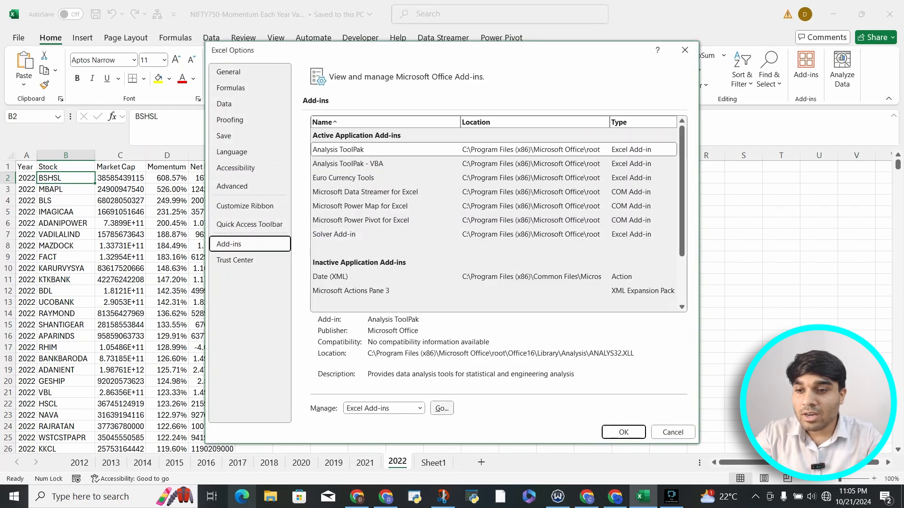
click(441, 408)
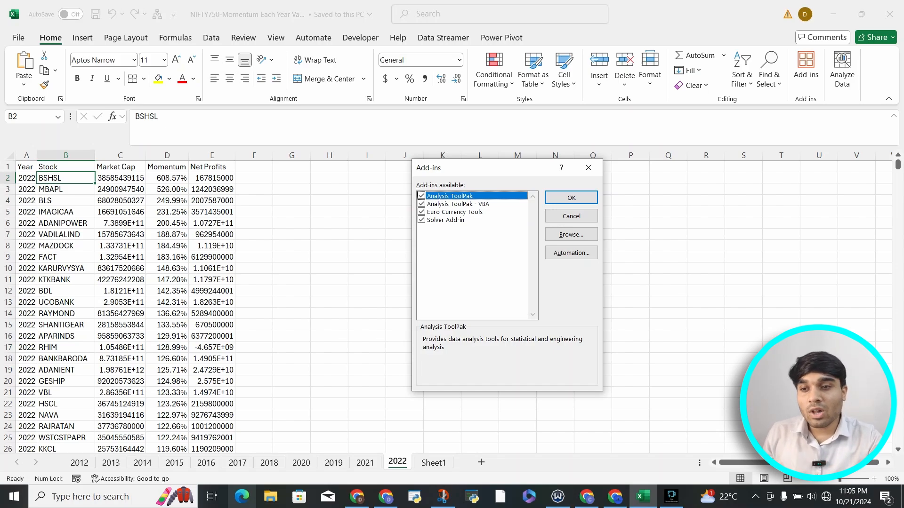
key(Return)
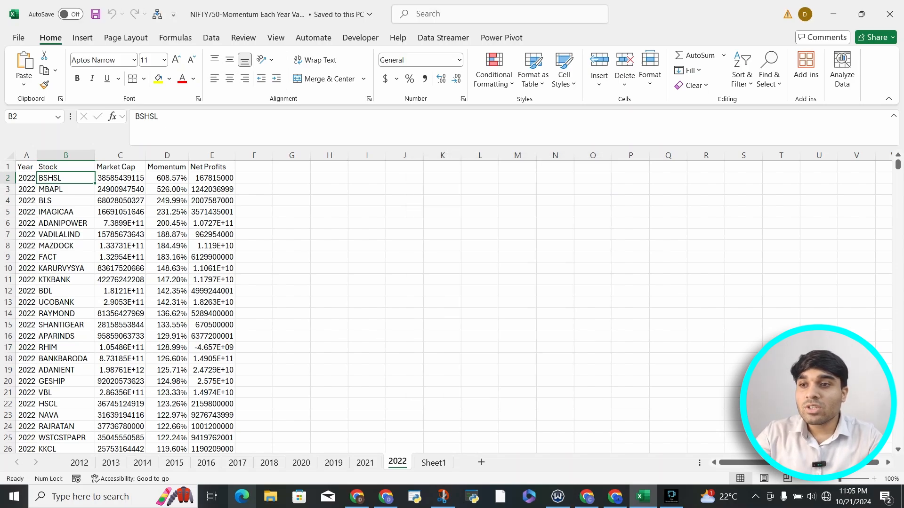
click(314, 37)
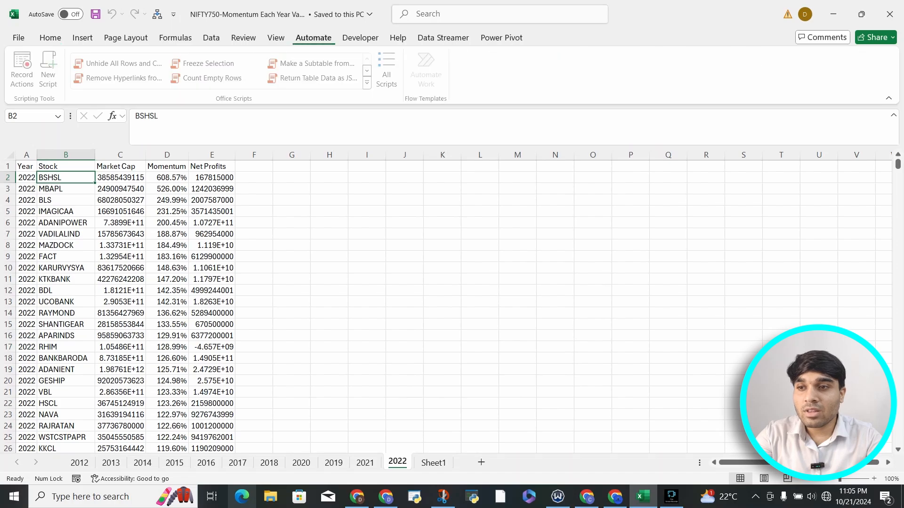
click(360, 38)
click(313, 37)
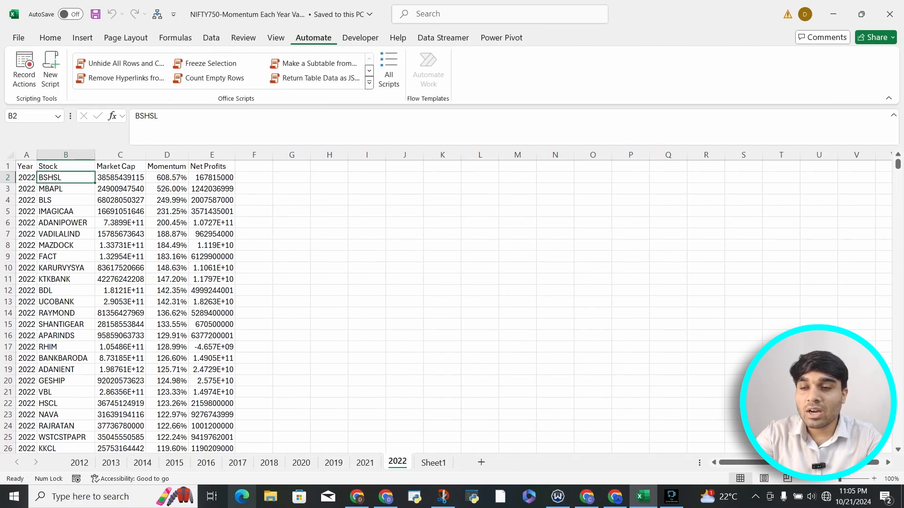
click(360, 38)
click(313, 38)
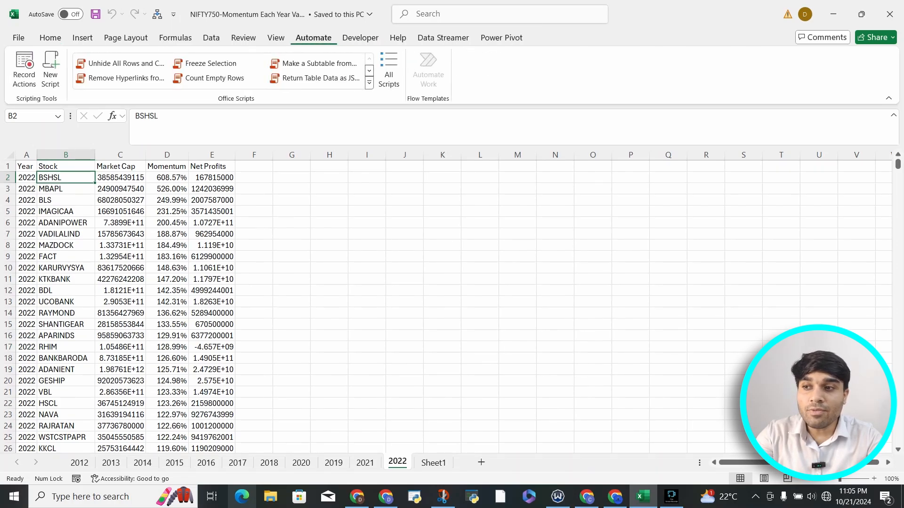
Examine the available XML expansion packs through the add-ins options without changing anything.
click(18, 38)
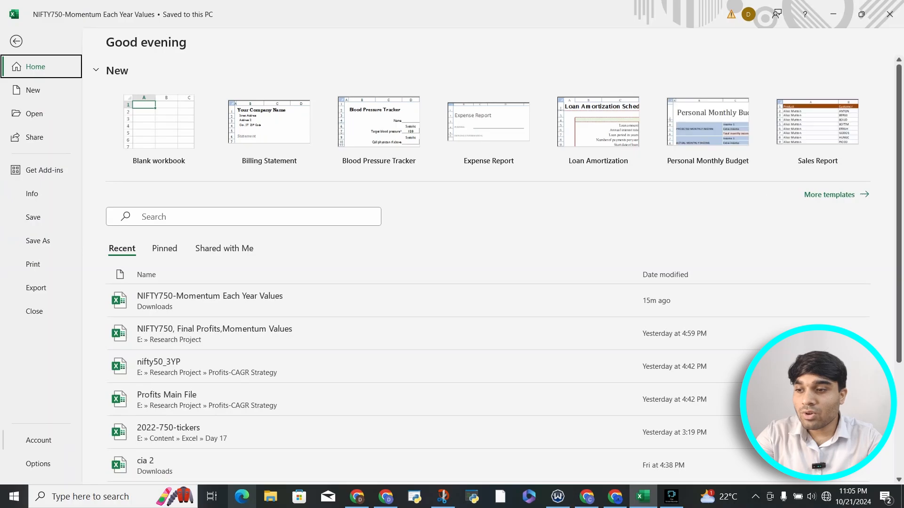
click(38, 463)
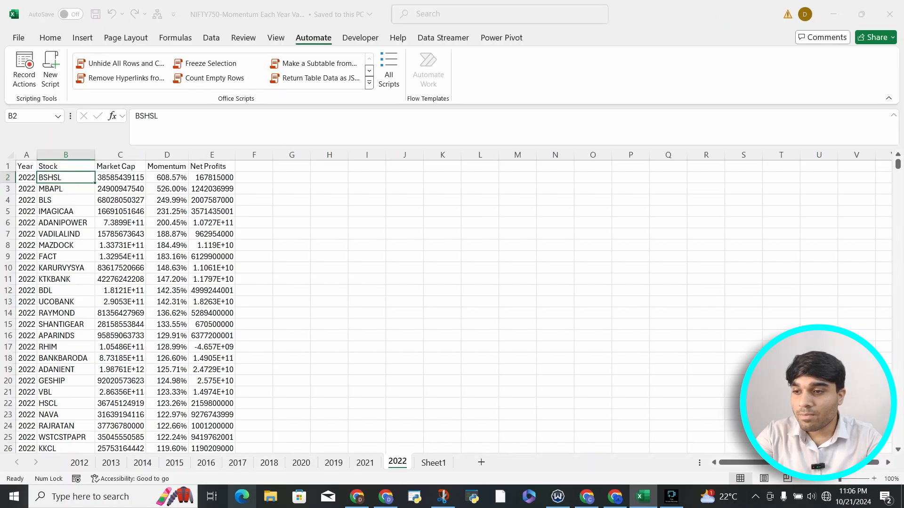
click(250, 244)
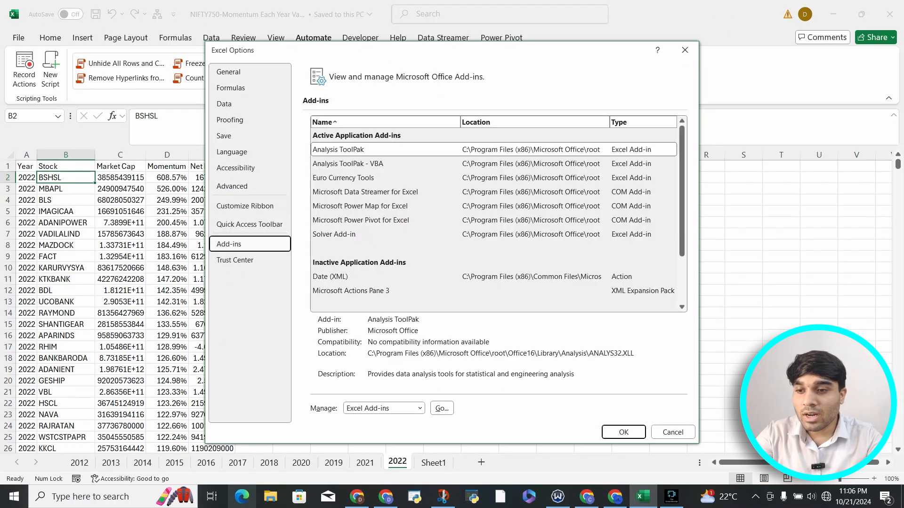
click(419, 408)
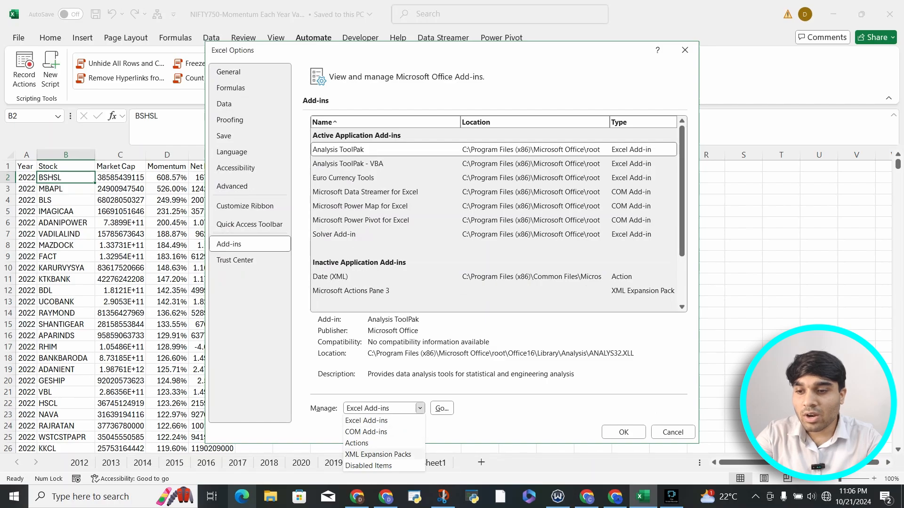
click(378, 455)
click(442, 408)
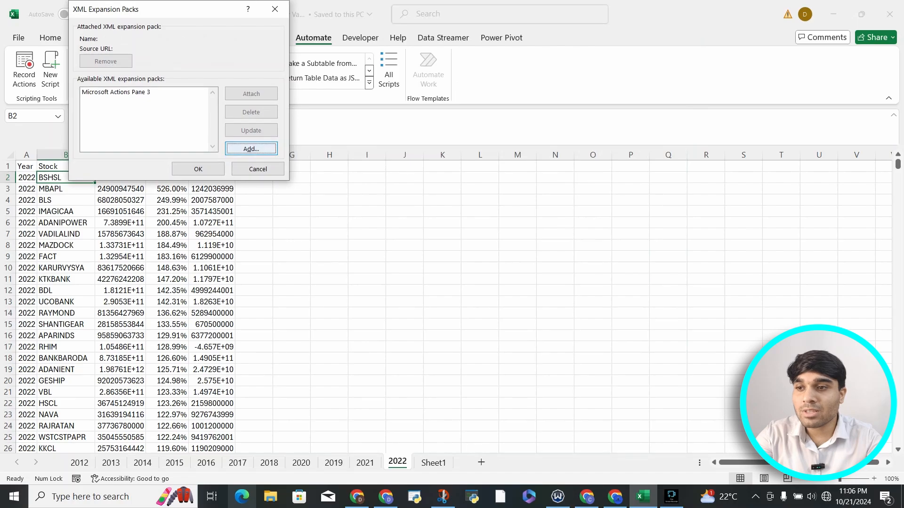
click(257, 169)
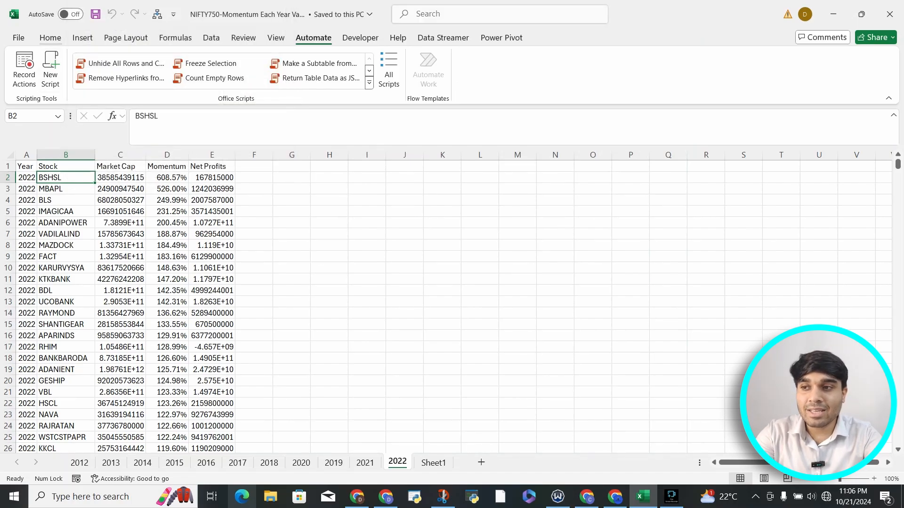
Bring up the developer tools used for recording macros.
click(50, 37)
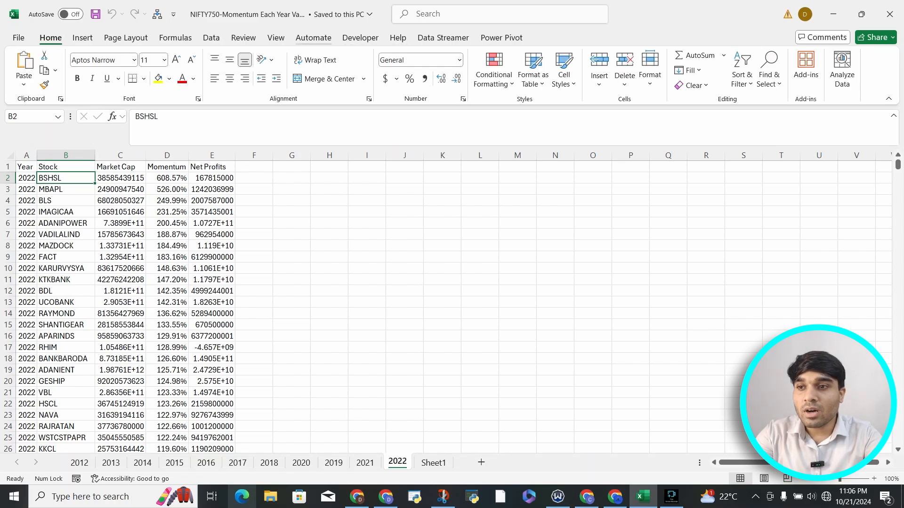
click(314, 38)
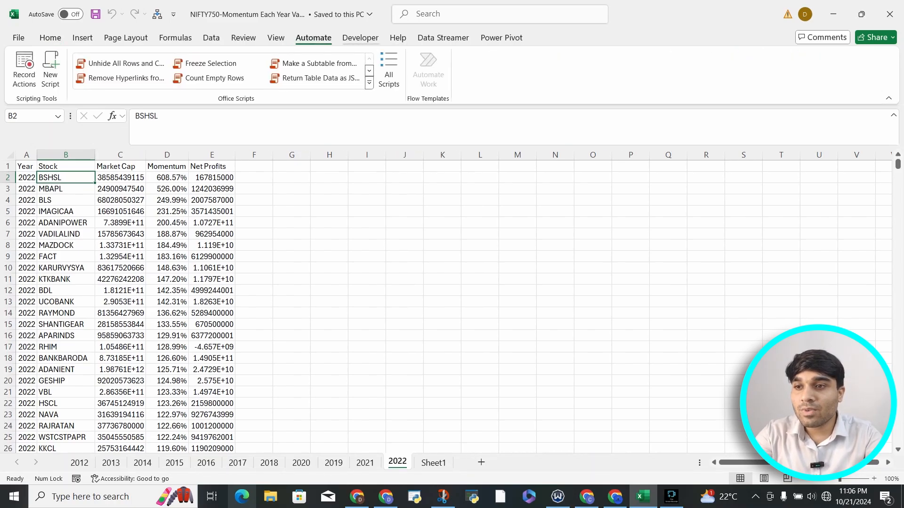
click(361, 38)
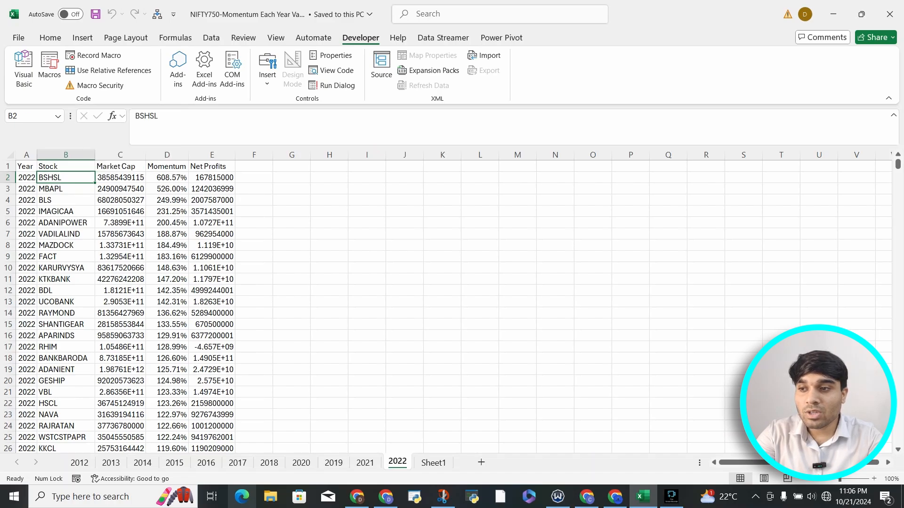
Look through the stock lists on the 2022 sheet and the yearly sheets from 2012 to 2015, returning to 2022.
drag(65, 177, 66, 312)
click(79, 463)
click(111, 462)
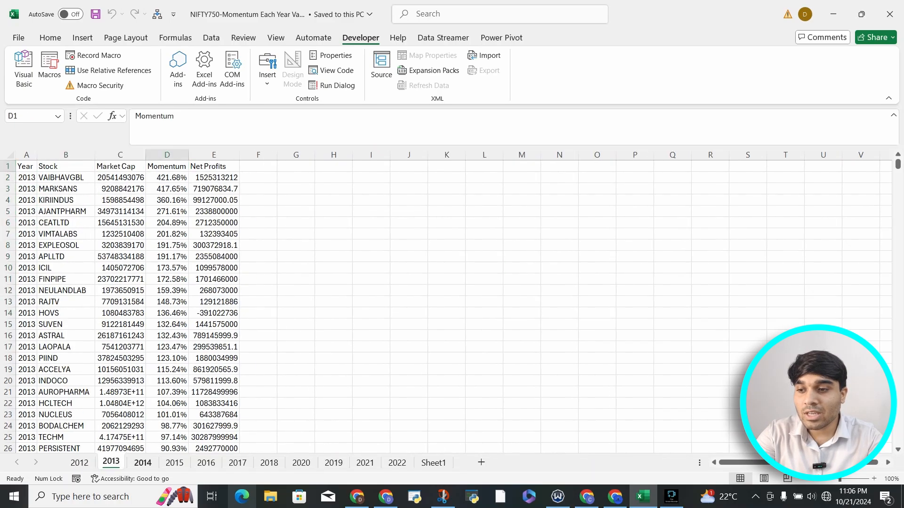
click(142, 462)
click(174, 462)
click(79, 463)
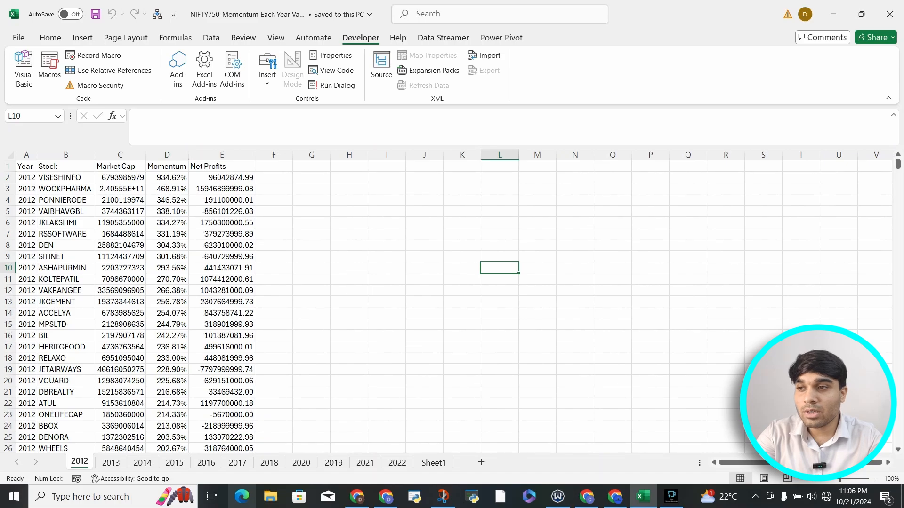
click(397, 463)
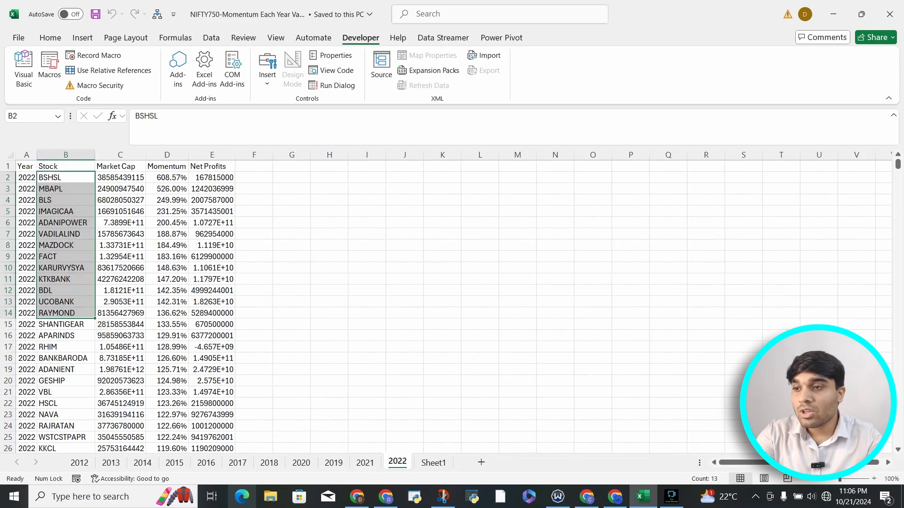
Copy all stock symbols in column B of the 2022 sheet, from B2 down to the last entry.
click(66, 177)
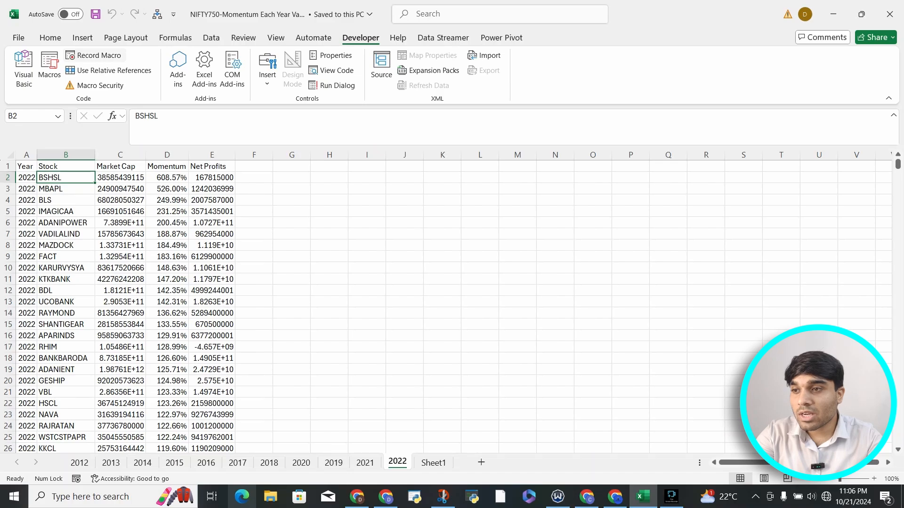
click(94, 55)
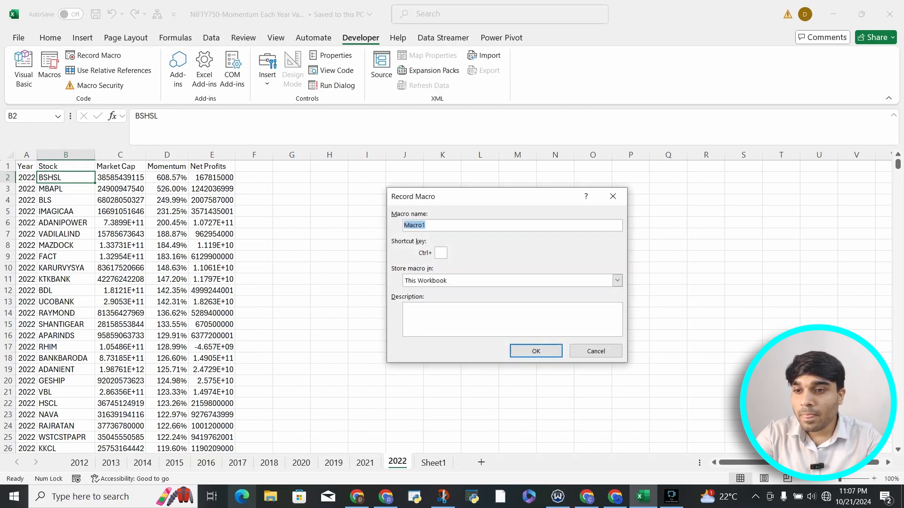
click(613, 196)
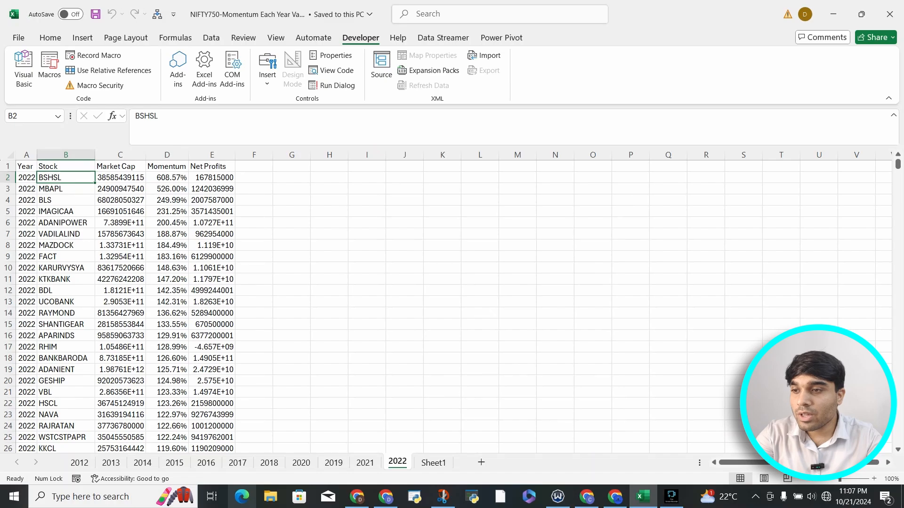
key(ctrl+shift+Down)
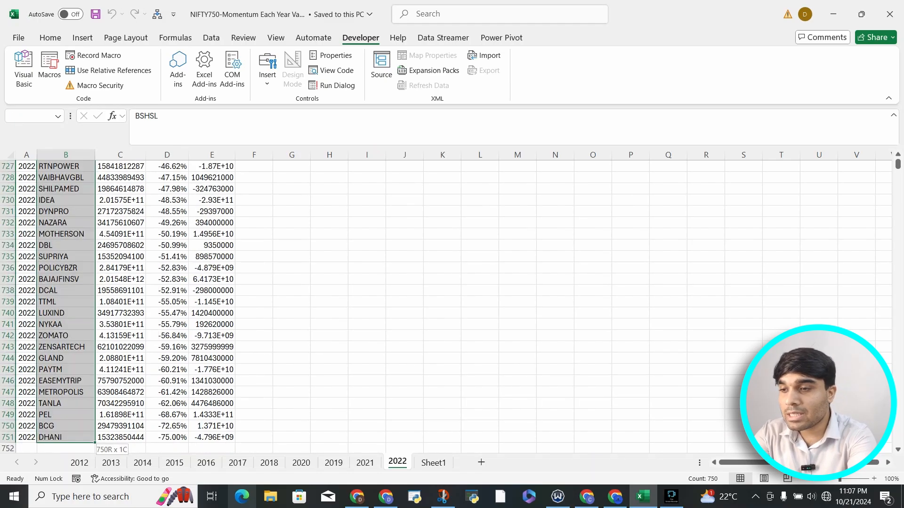
key(ctrl+c)
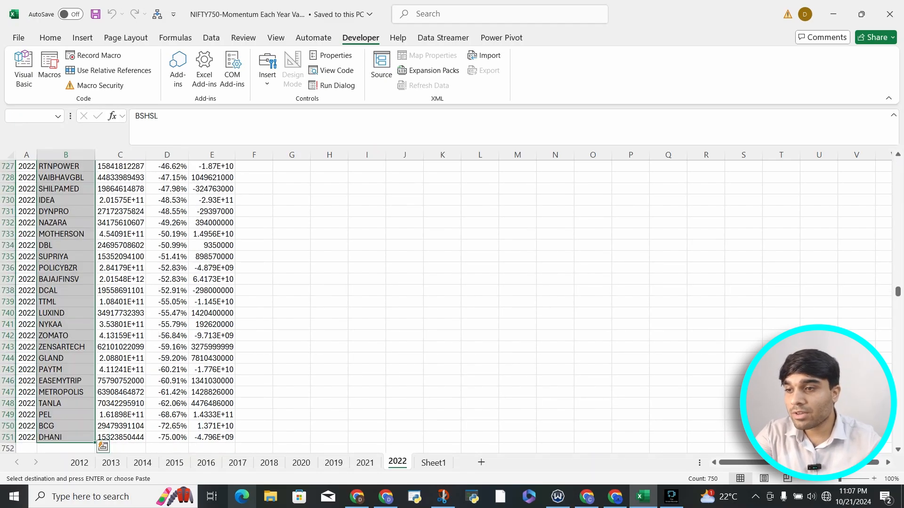
scroll(446, 306, up, 20)
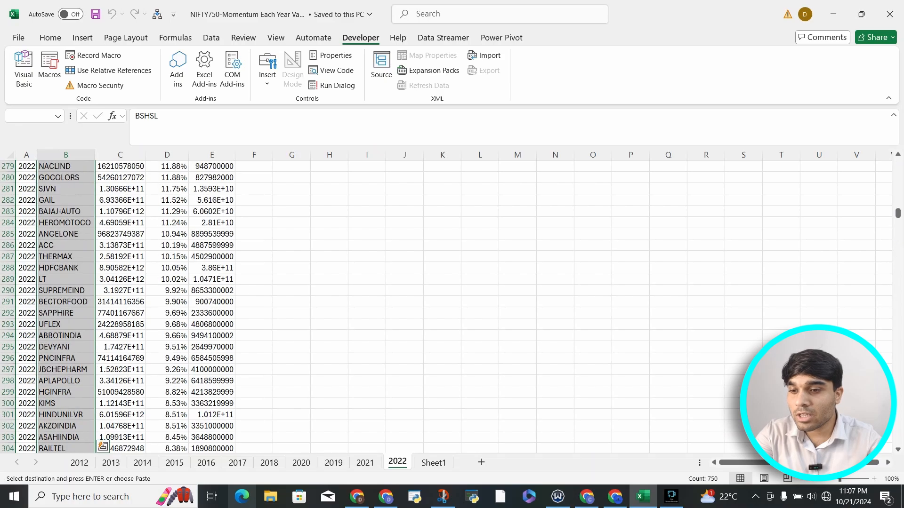
Paste the copied stock symbols into Sheet1 starting at B2 and autofit column B to its contents.
click(433, 463)
click(72, 177)
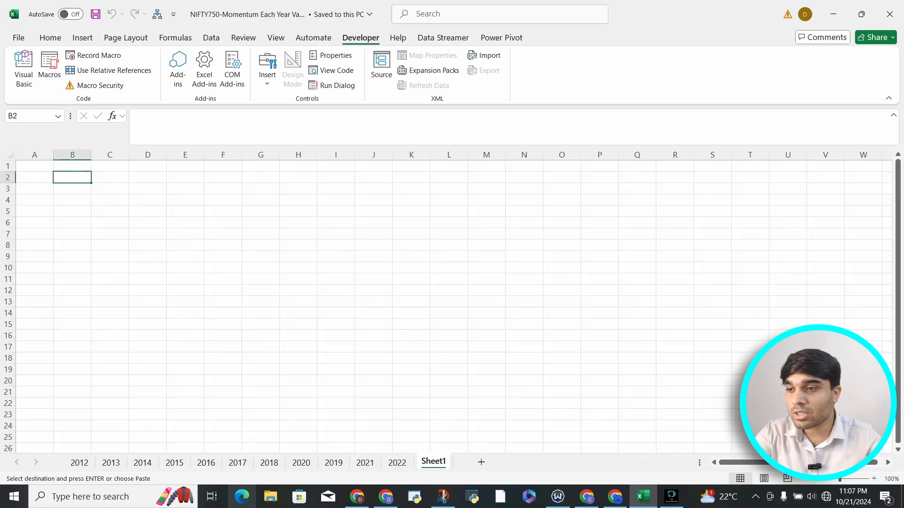
key(ctrl+v)
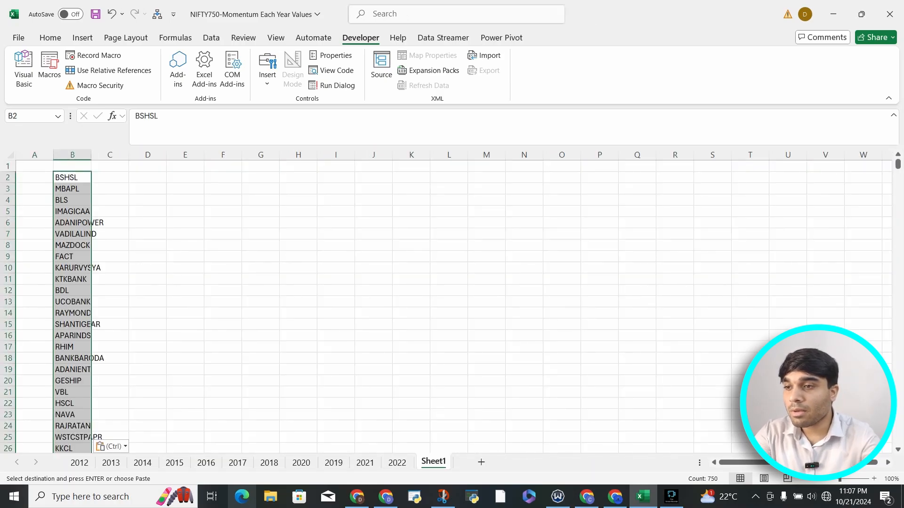
double_click(92, 155)
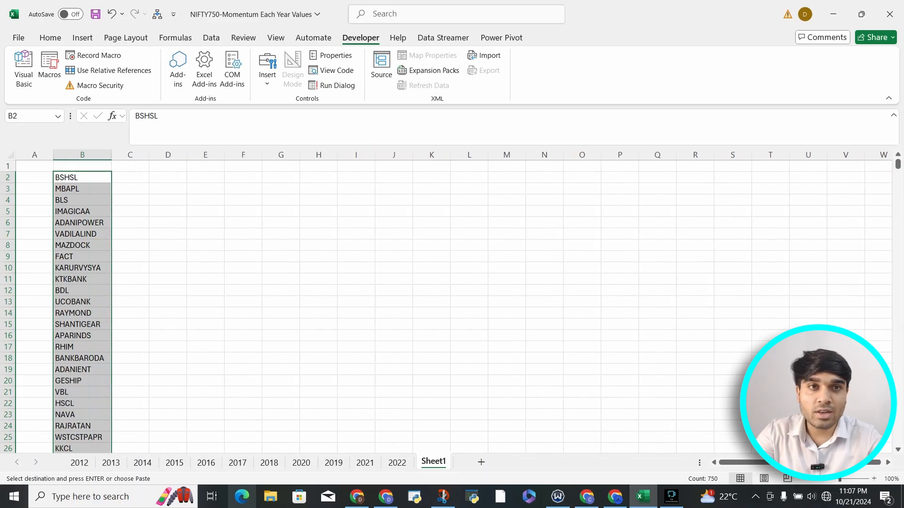
With cell B2 selected, set up a new macro recording and name the macro Google Finance.
click(77, 178)
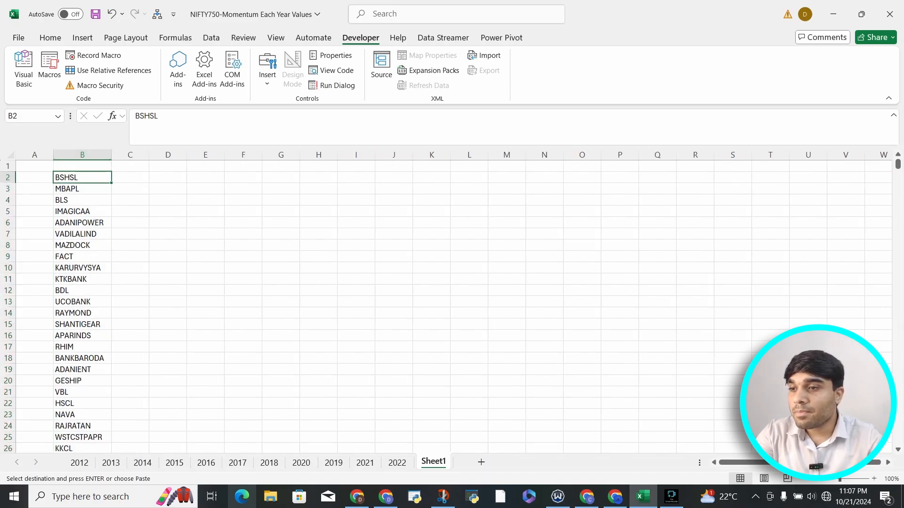
click(93, 55)
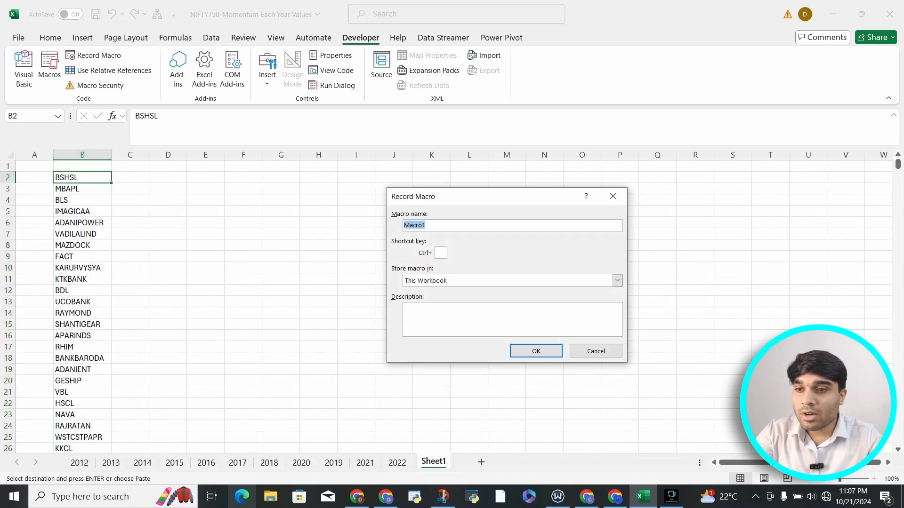
drag(443, 199, 521, 179)
click(565, 299)
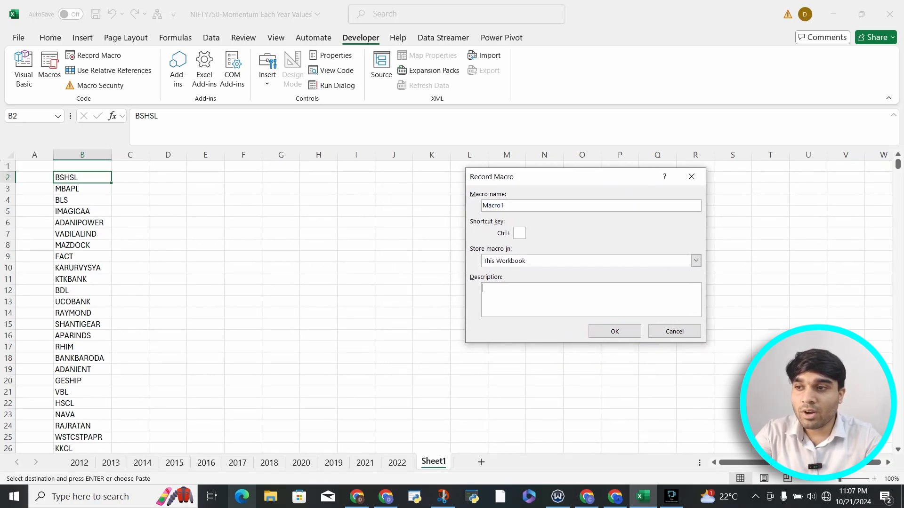
click(565, 206)
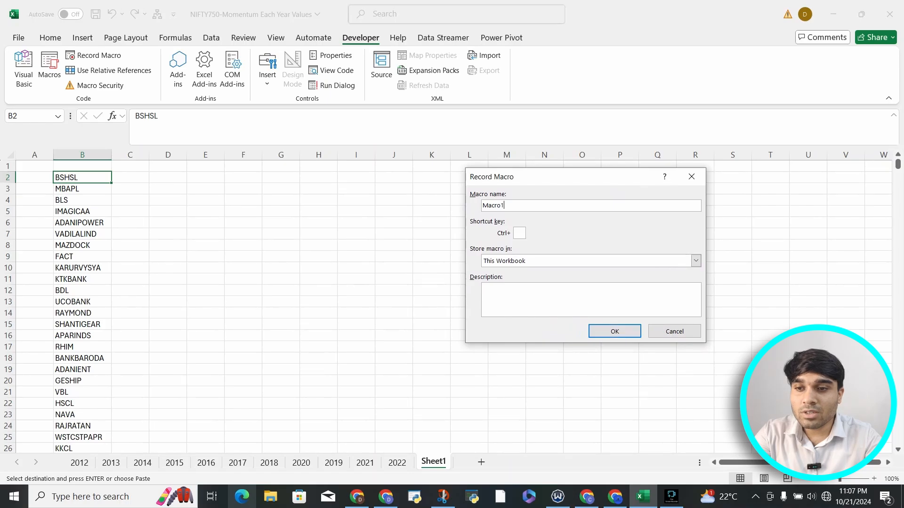
key(ctrl+a)
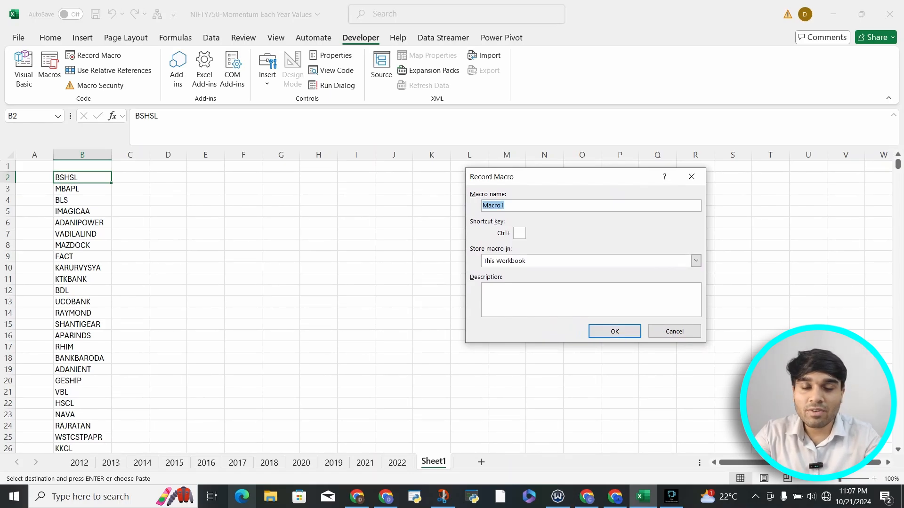
key(BackSpace)
text(Goo)
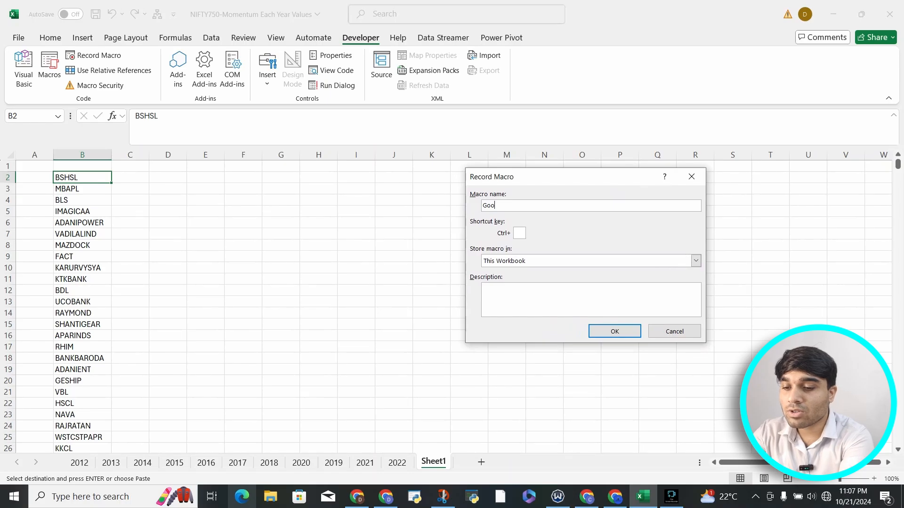
text(gle Finance)
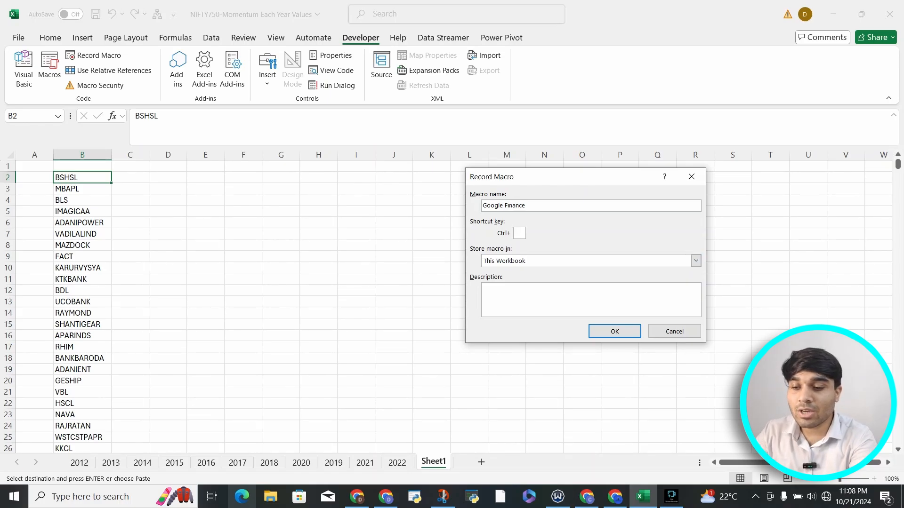
Assign Ctrl+q as the shortcut for the new macro, replacing the first attempt with A.
text(A)
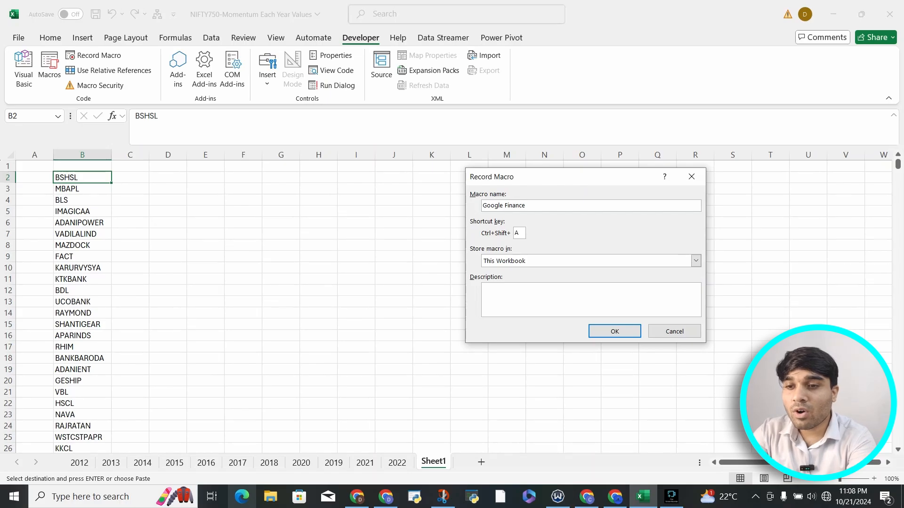
key(BackSpace)
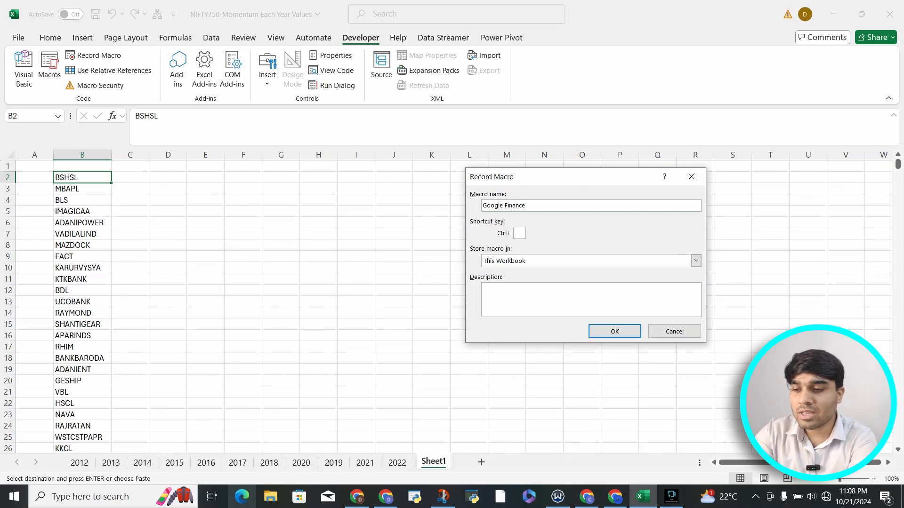
text(q)
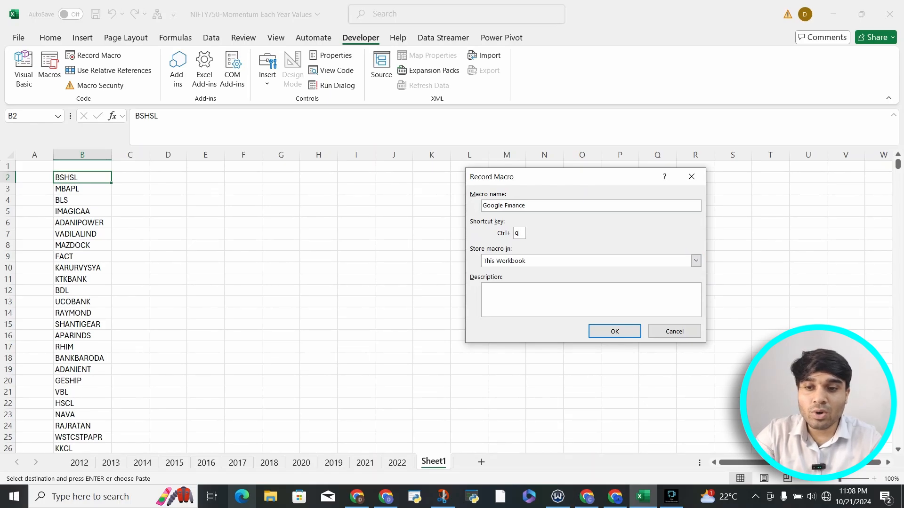
Look through the storage locations offered for the macro and keep This Workbook.
click(696, 261)
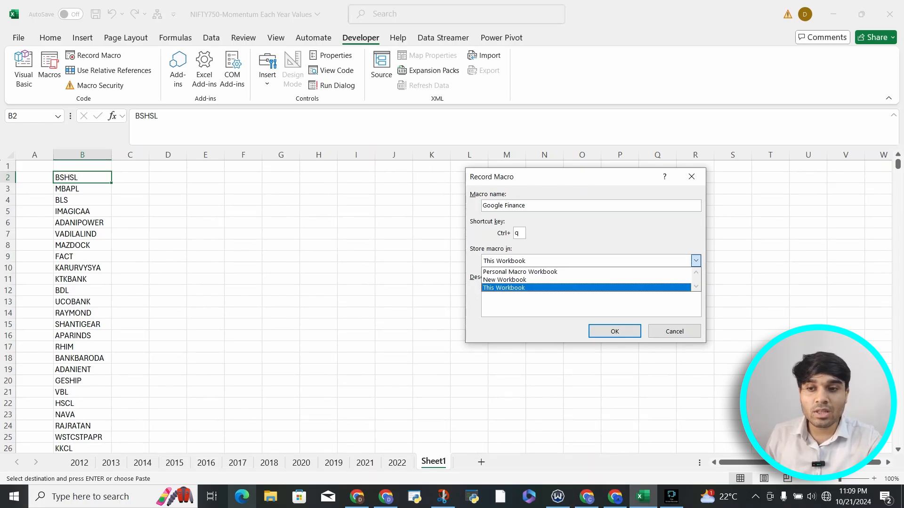
key(Up)
key(Up)
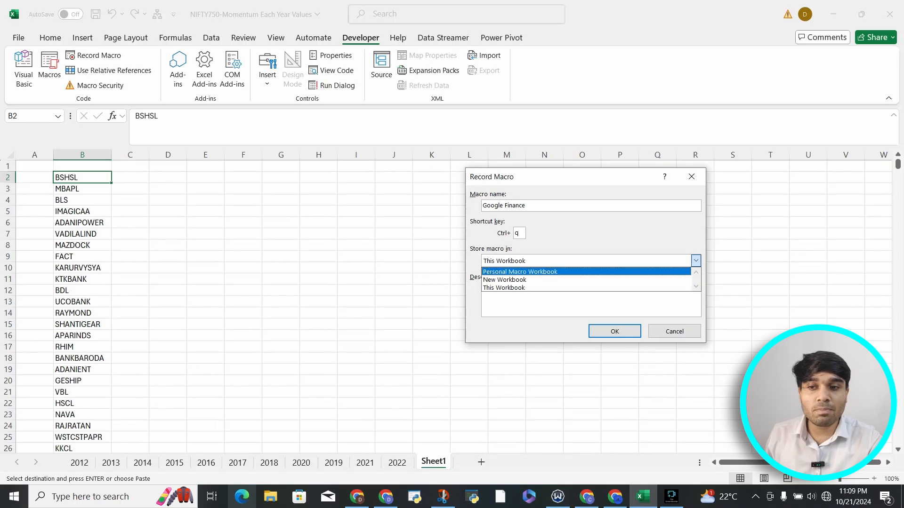
key(Down)
key(alt+Tab)
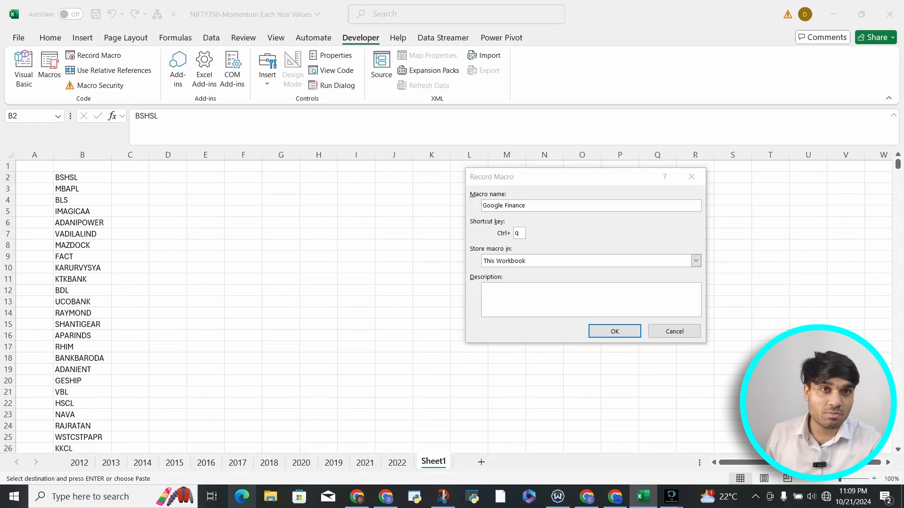
key(alt+Tab)
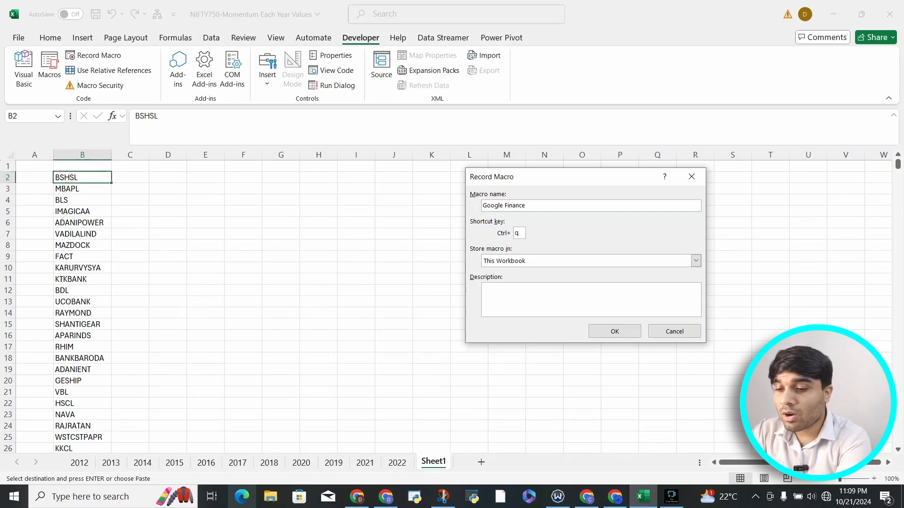
Describe the macro as "Automating The process for Google Finance- 10 years" and try to start recording.
text(Auto)
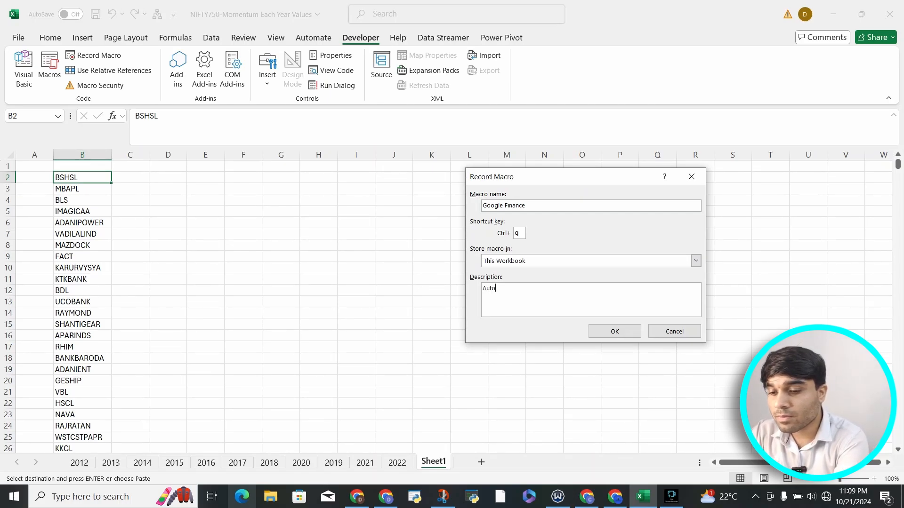
text(mating The proc)
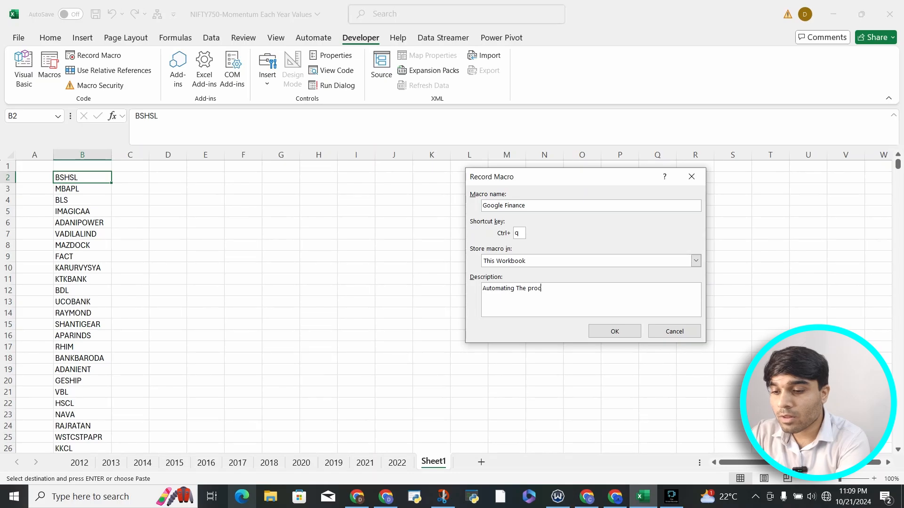
text(es s for )
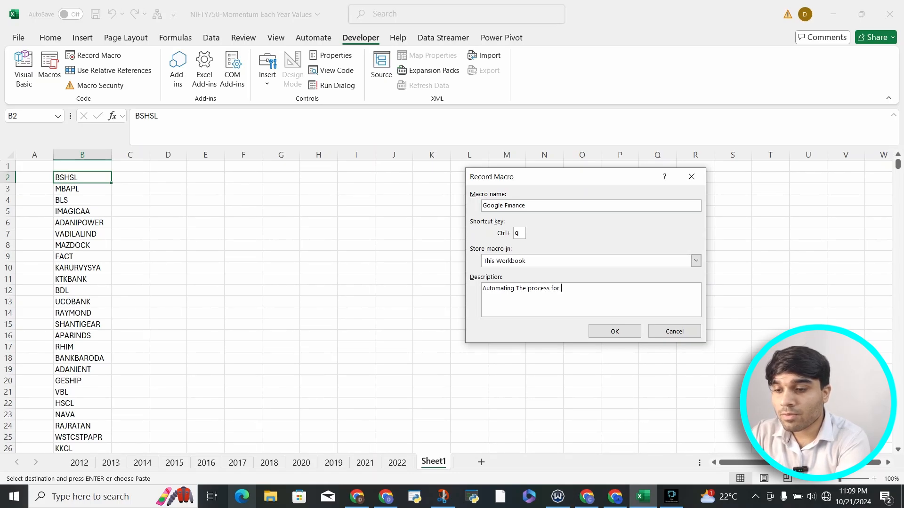
text(Google fINAN)
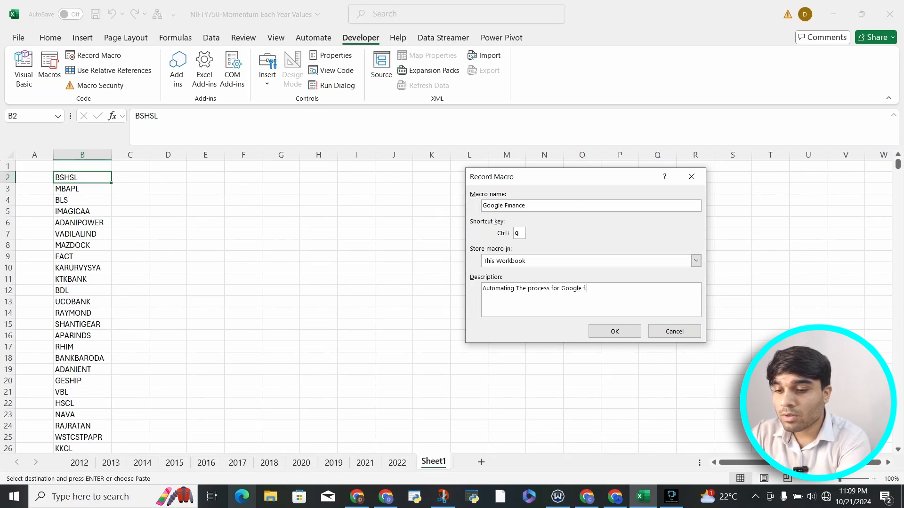
key(BackSpace)
key(BackSpace)
key(BackSpace)
key(BackSpace)
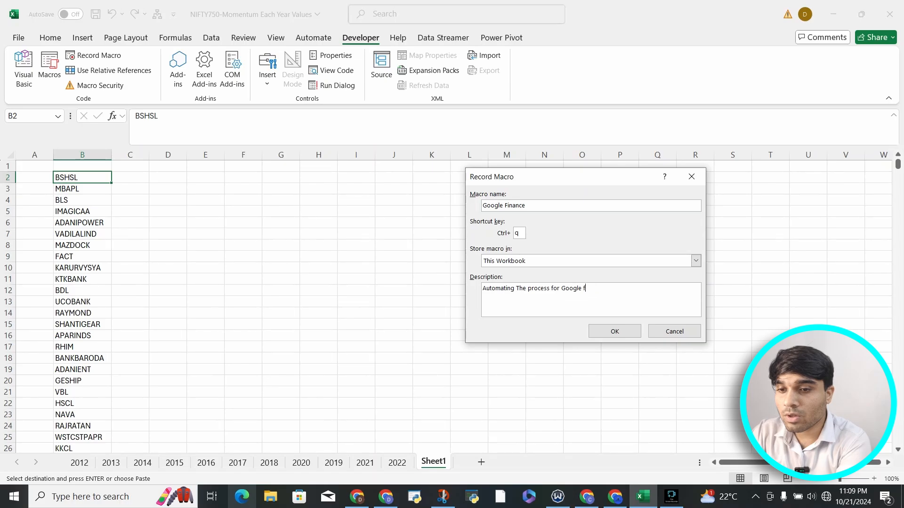
text(Finance)
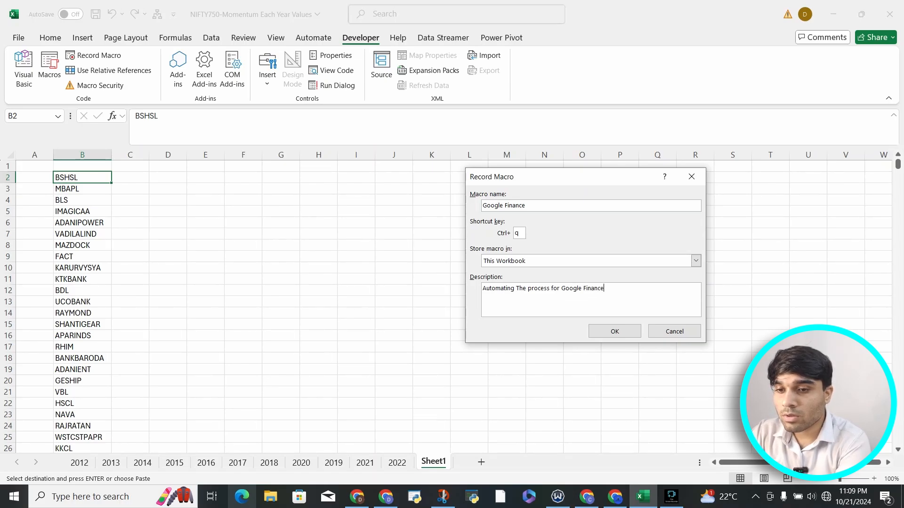
text(- )
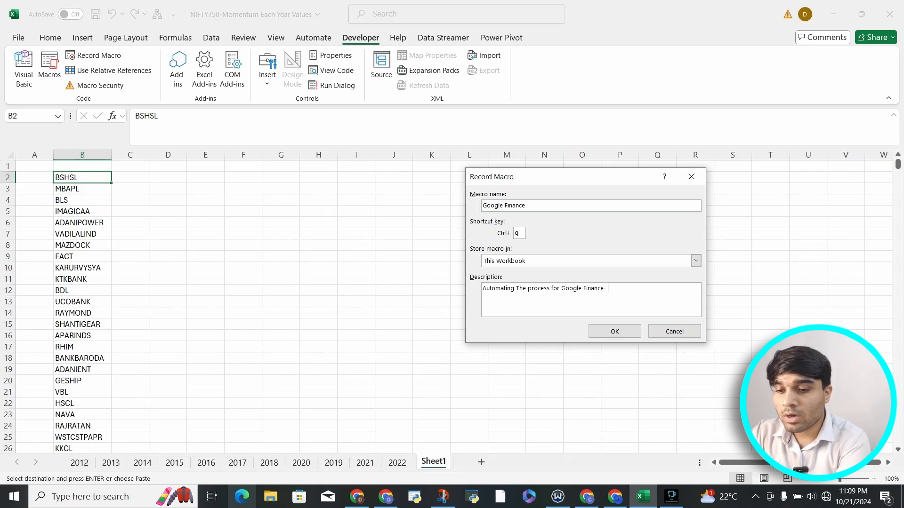
text(10 years)
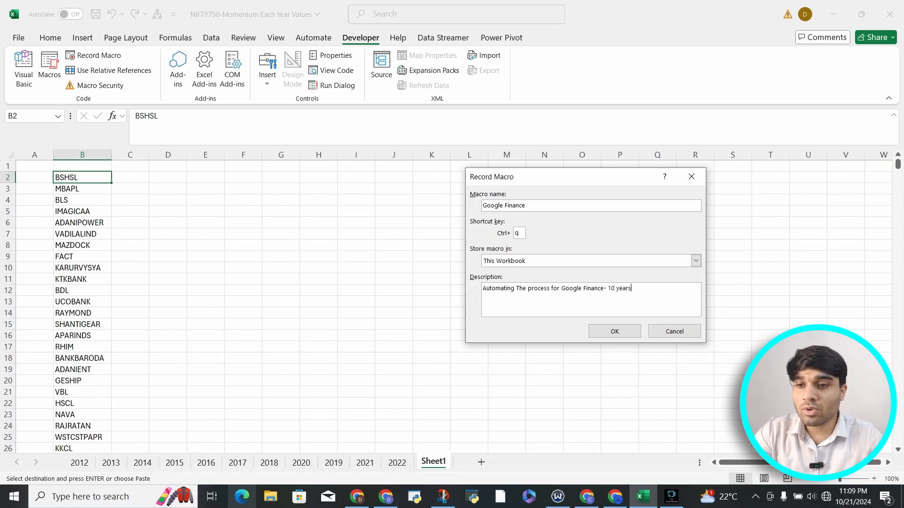
key(Return)
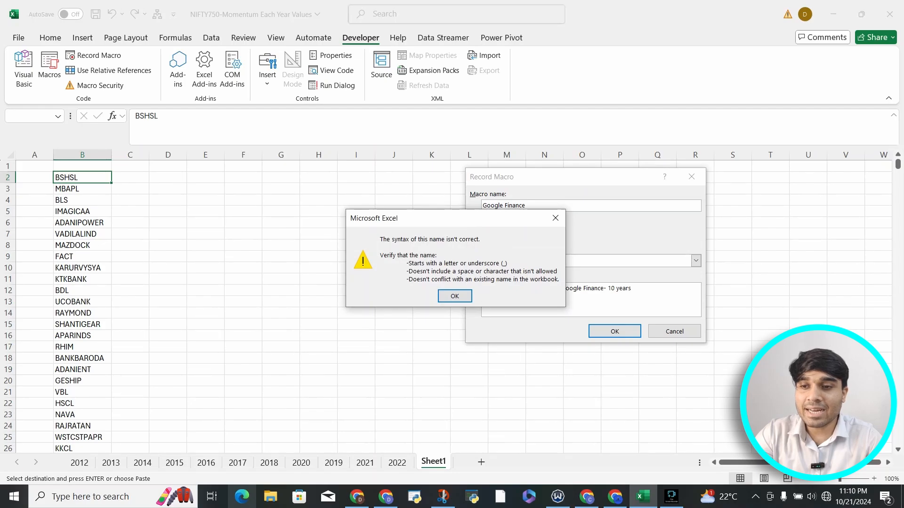
key(Return)
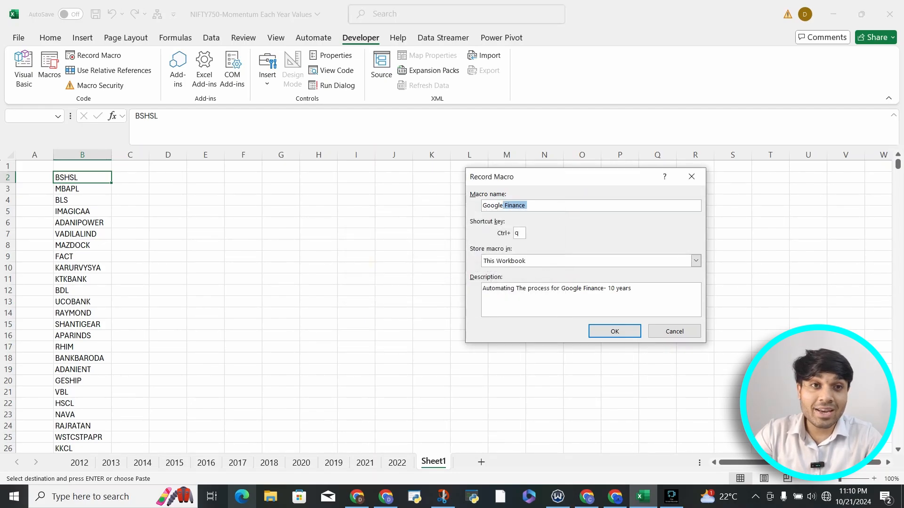
Correct the macro name to Google_Finance without any spaces and try again to start recording.
click(505, 206)
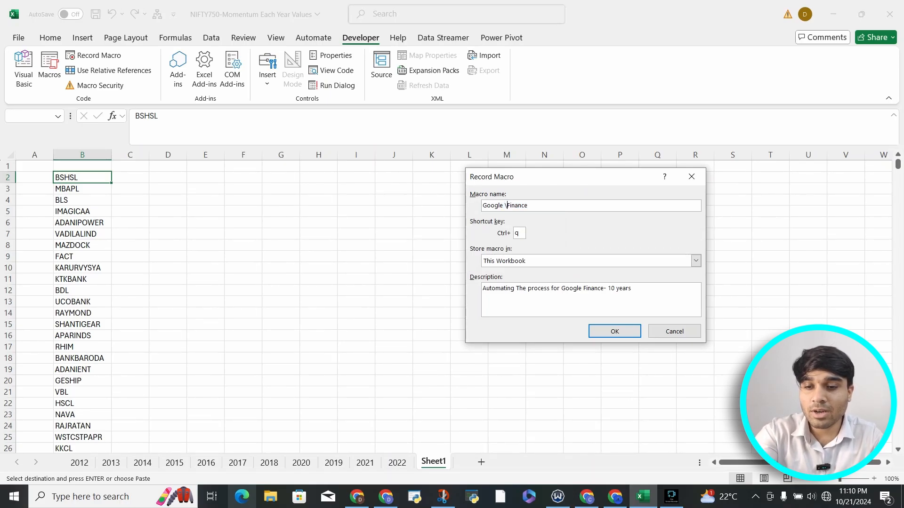
key(BackSpace)
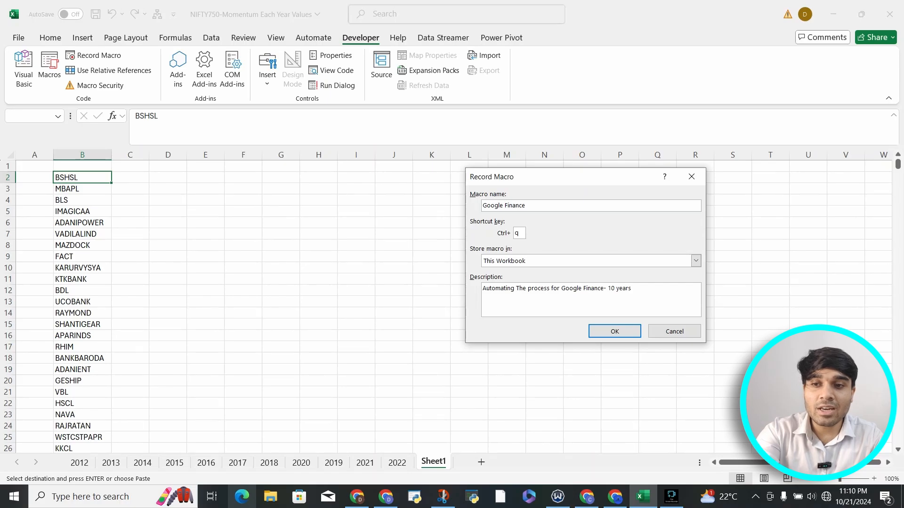
key(BackSpace)
text(_)
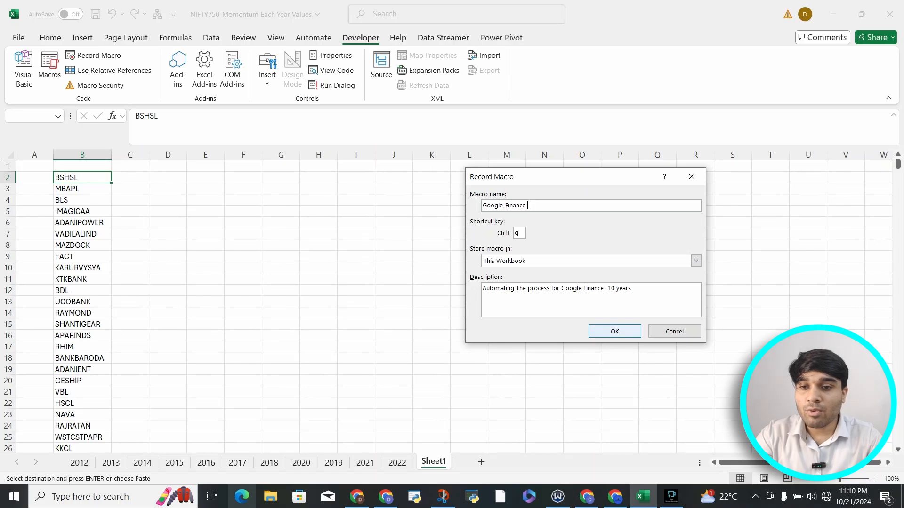
key(Return)
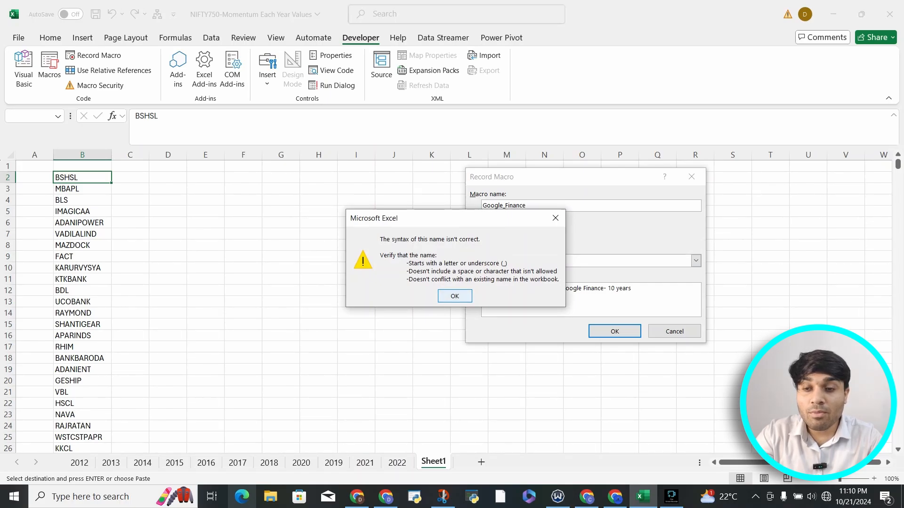
key(Return)
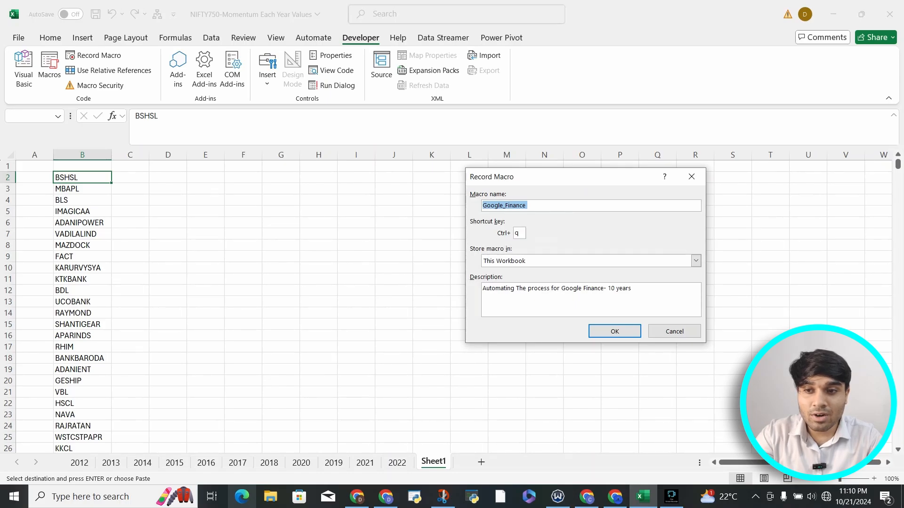
click(528, 205)
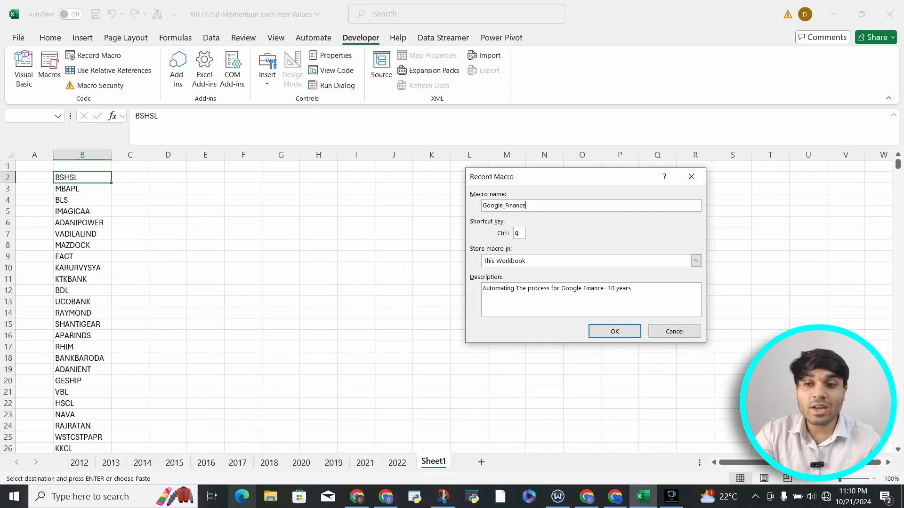
drag(539, 177, 646, 178)
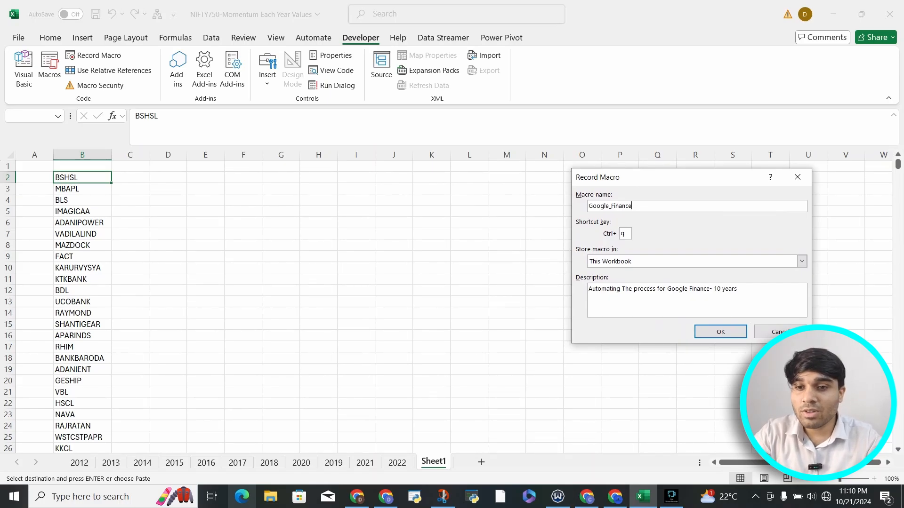
click(720, 332)
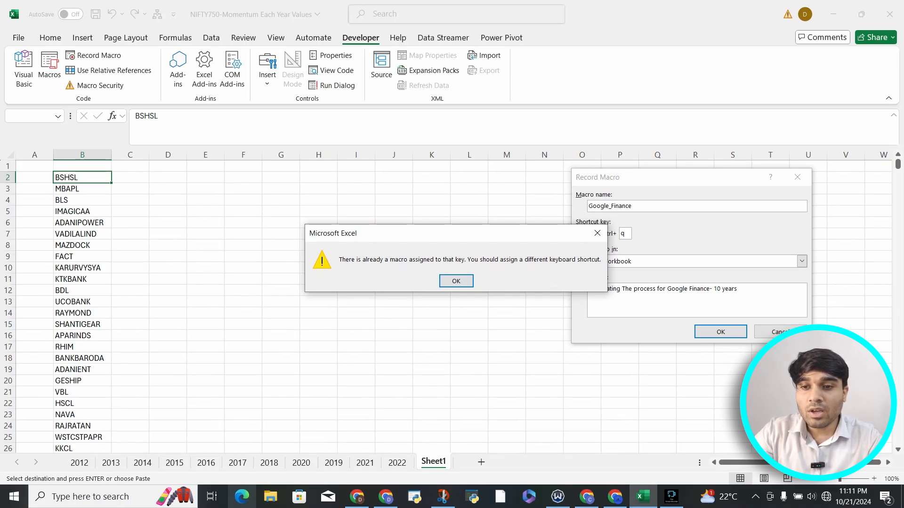
click(597, 233)
Assign Ctrl+Shift+I as the macro's shortcut and start recording.
click(625, 233)
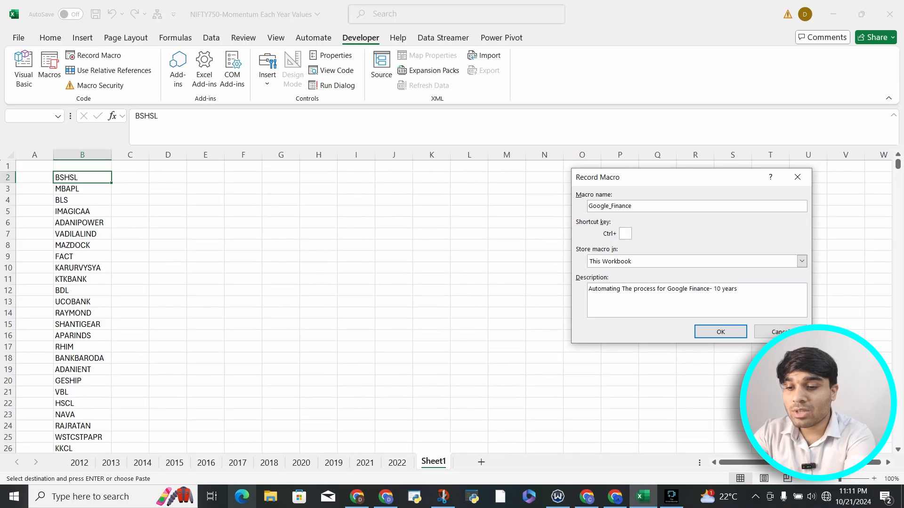
text(I)
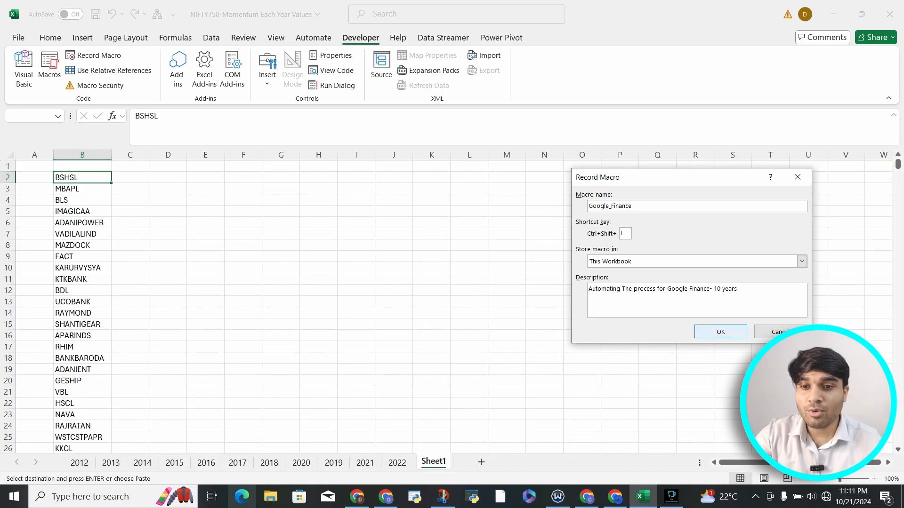
click(720, 332)
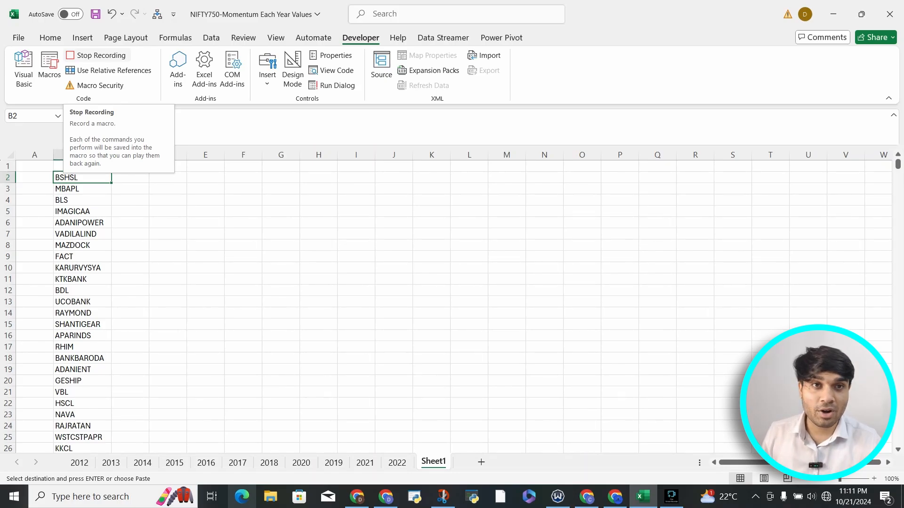
Enter the exchange prefix NSE: in cell C1, above the column beside the stock symbols.
click(130, 177)
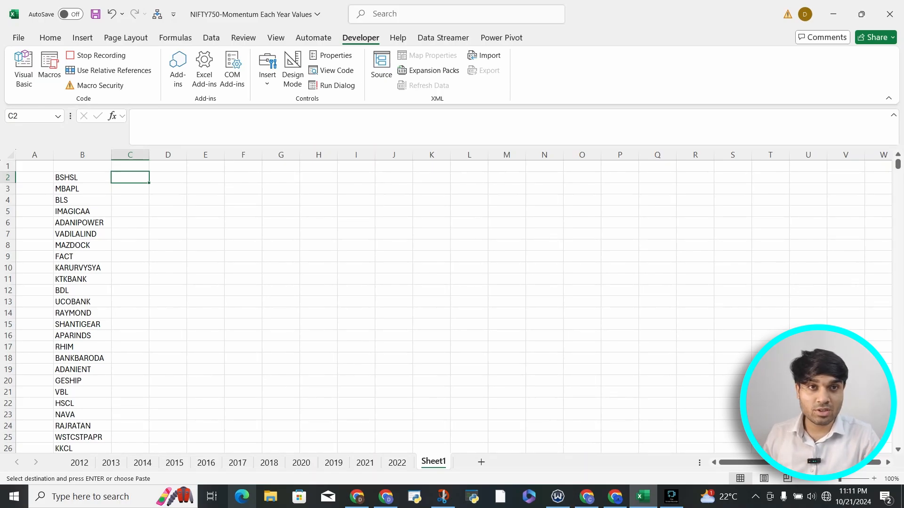
key(Up)
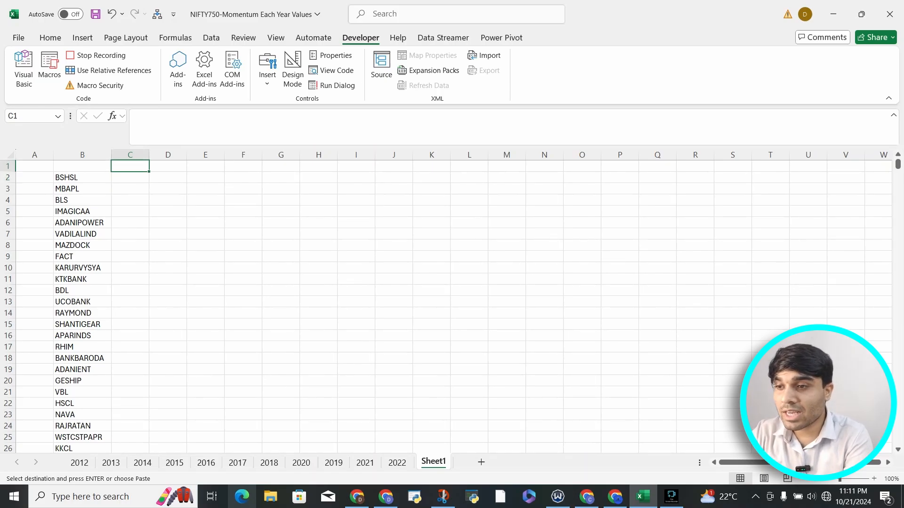
text(NSE:)
key(Return)
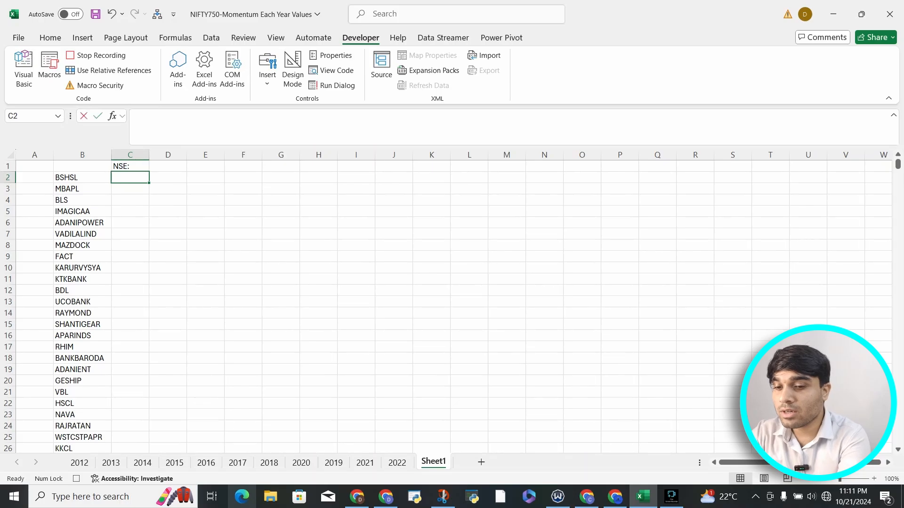
Enter the formula =CONCAT(C1,B2) in C2 to join the exchange prefix with the first stock symbol.
text(=CO)
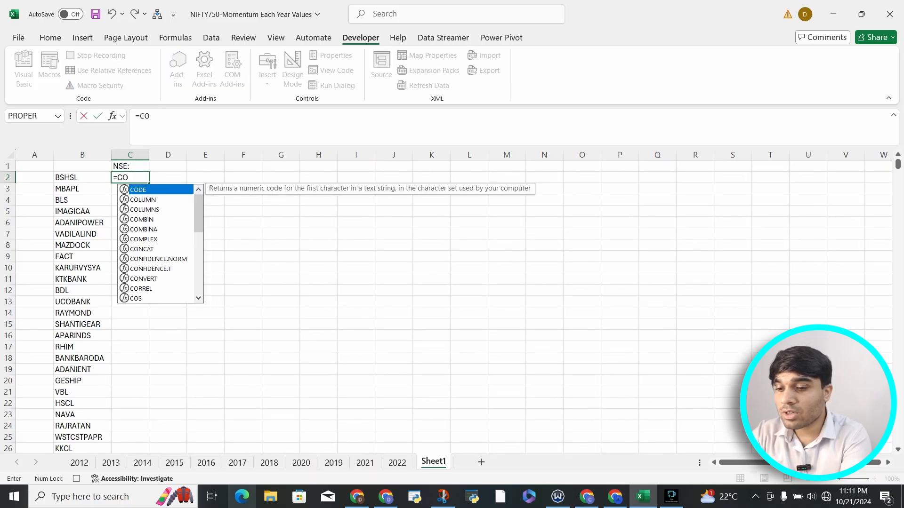
text(NC)
key(Tab)
key(Up)
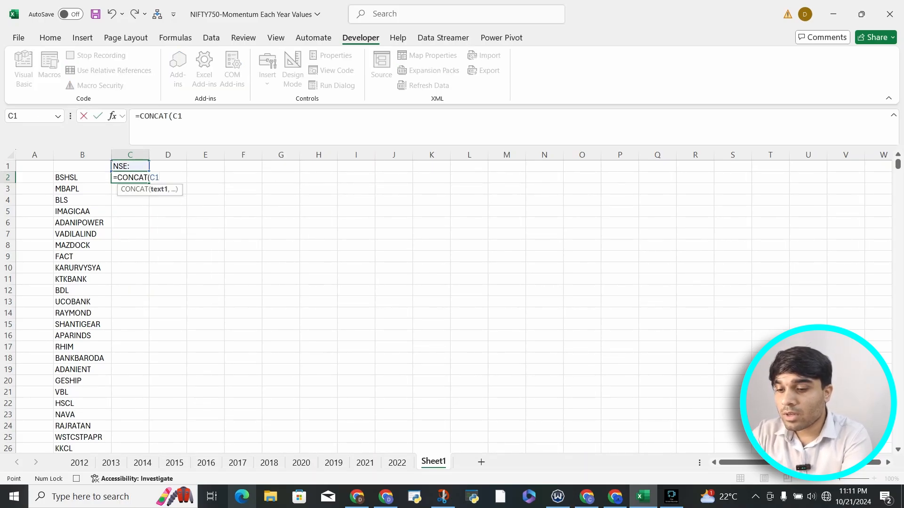
text(,)
key(Left)
text())
key(Return)
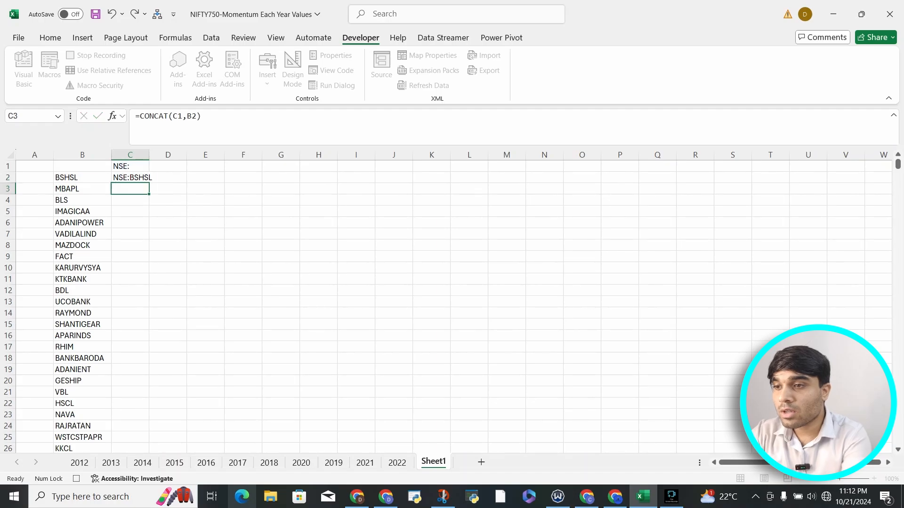
Fill the formula with the relative prefix reference from C2 down to the last stock symbol.
click(130, 178)
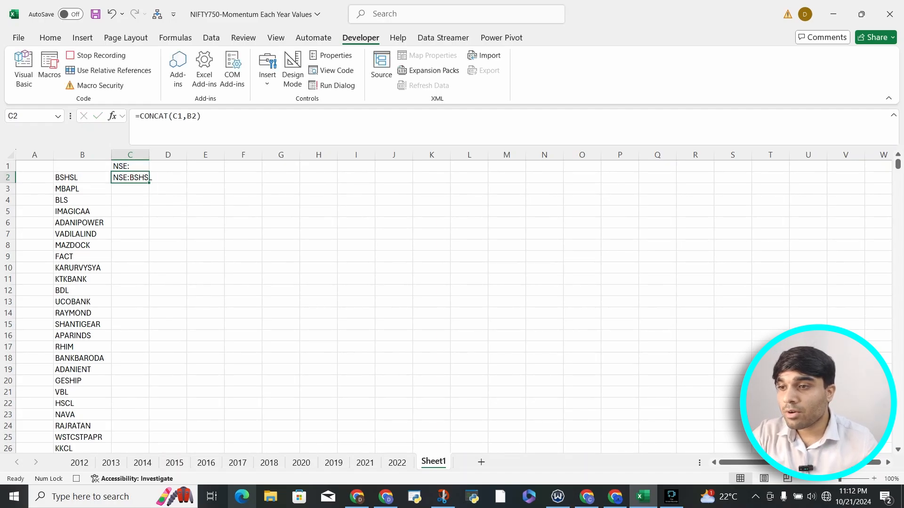
click(149, 183)
double_click(149, 183)
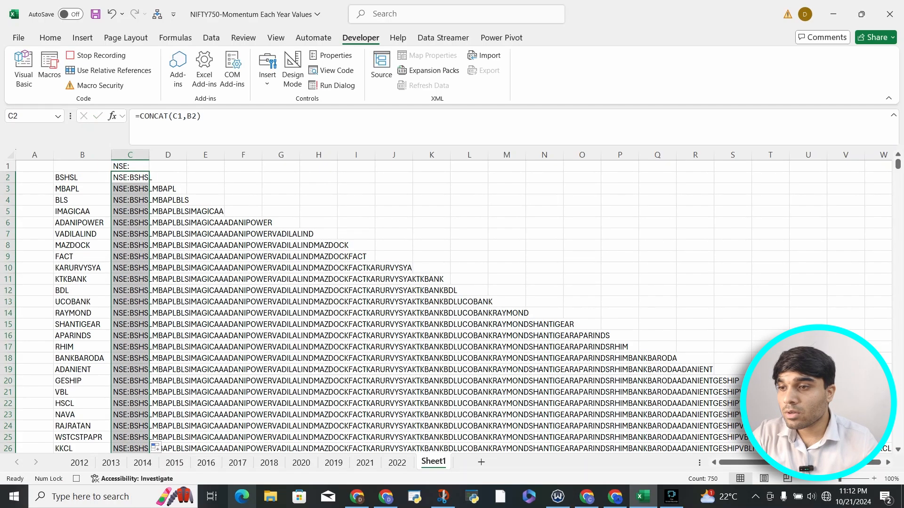
Change the formula in C2 to =CONCAT($C$1,B2) and fill it down column C to the last stock symbol.
click(130, 177)
click(178, 116)
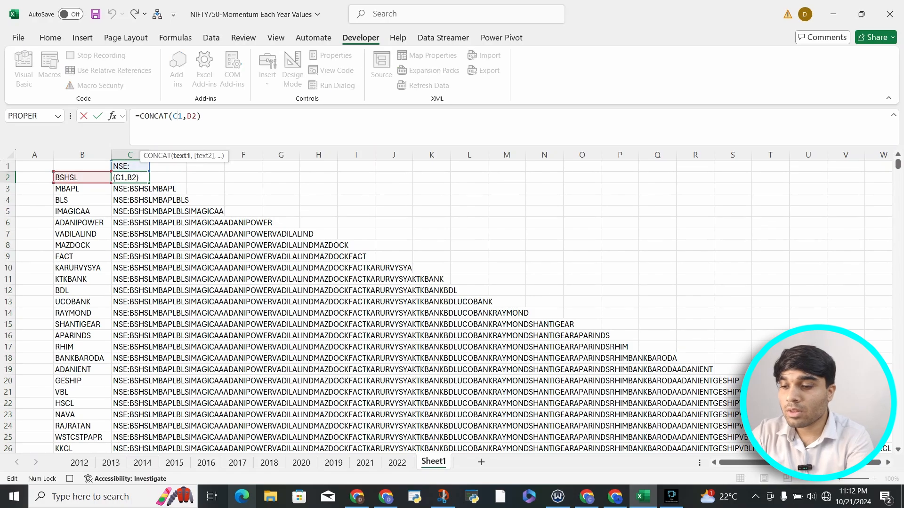
text($)
text(4)
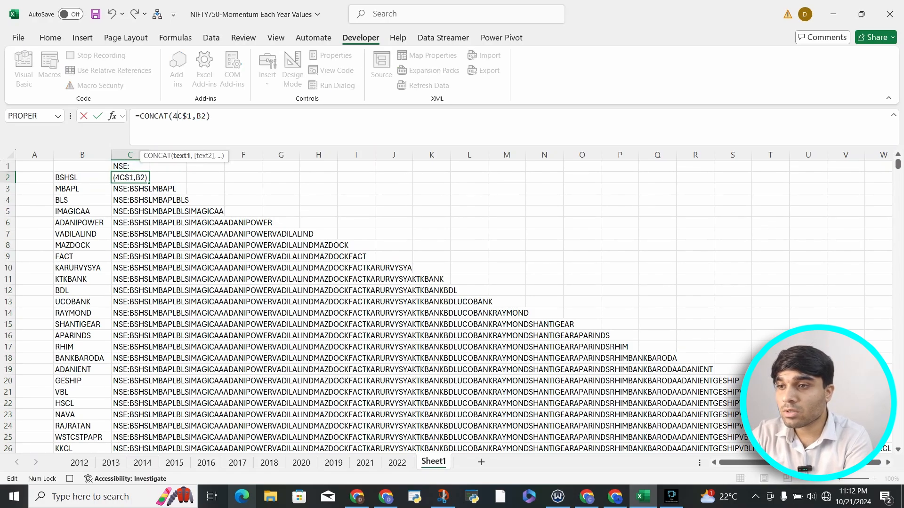
key(BackSpace)
text($)
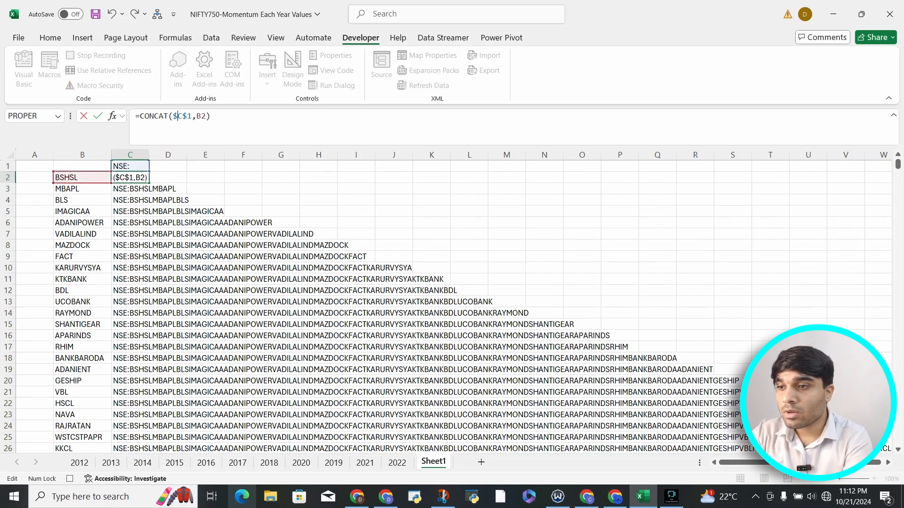
key(Return)
key(Up)
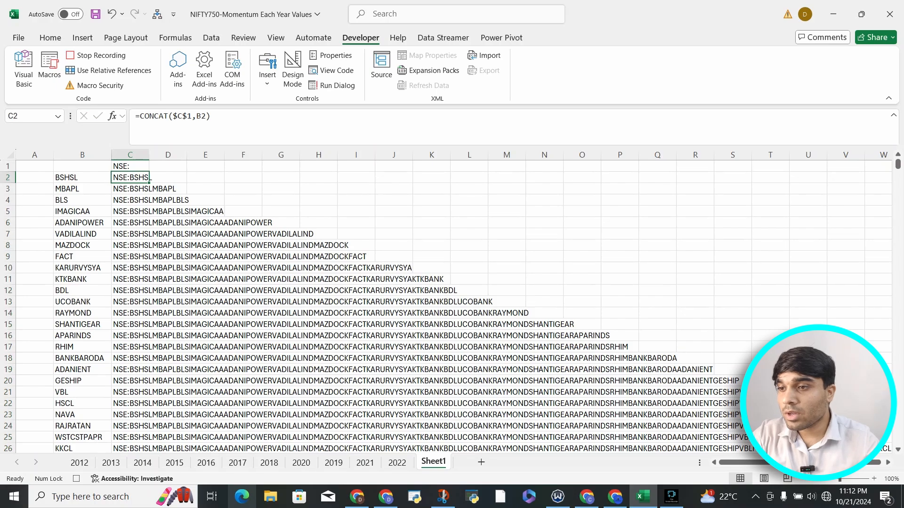
double_click(150, 182)
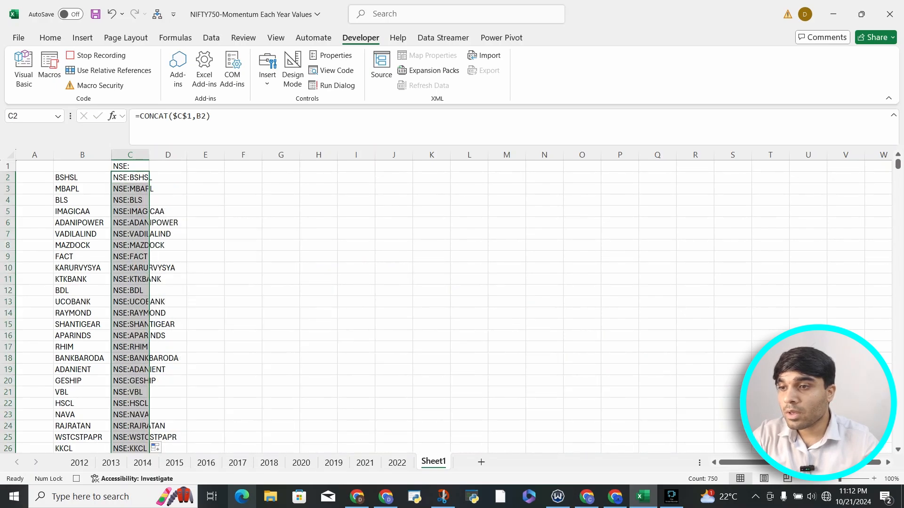
Number the symbols in column D by entering 1 in D2 and =D2+1 in D3, filled down to the last row.
key(Right)
text(1)
key(Return)
text(=)
key(Up)
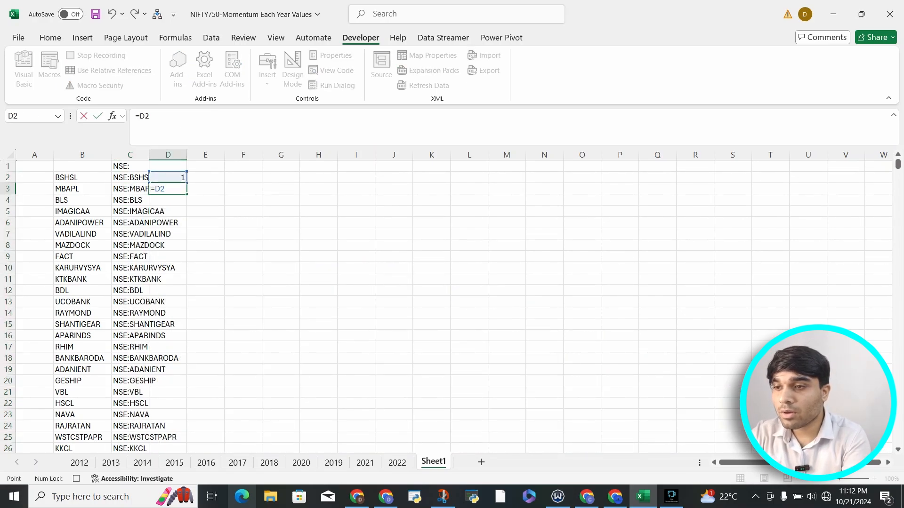
text(+1)
key(Return)
key(Up)
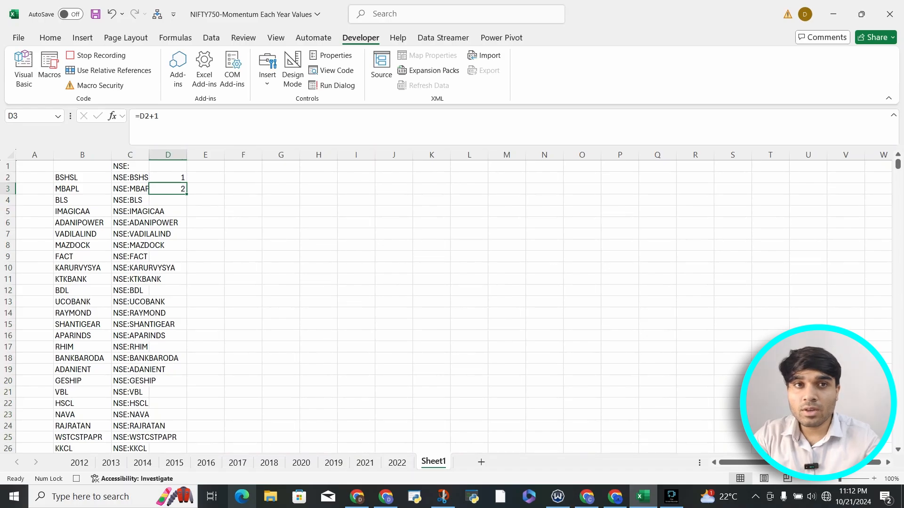
double_click(187, 194)
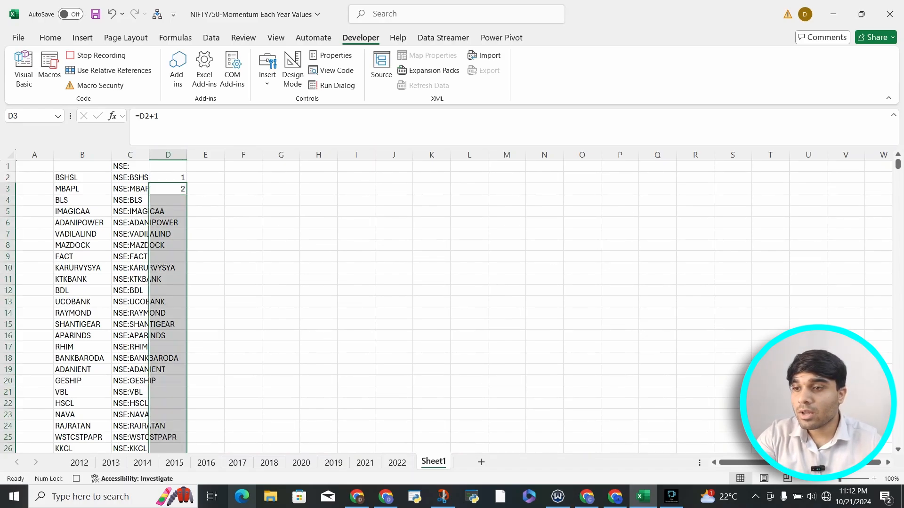
Enter =IF(D2=ODD(D2),C2,"") in E2 to return the prefixed symbol only for odd row numbers.
click(205, 178)
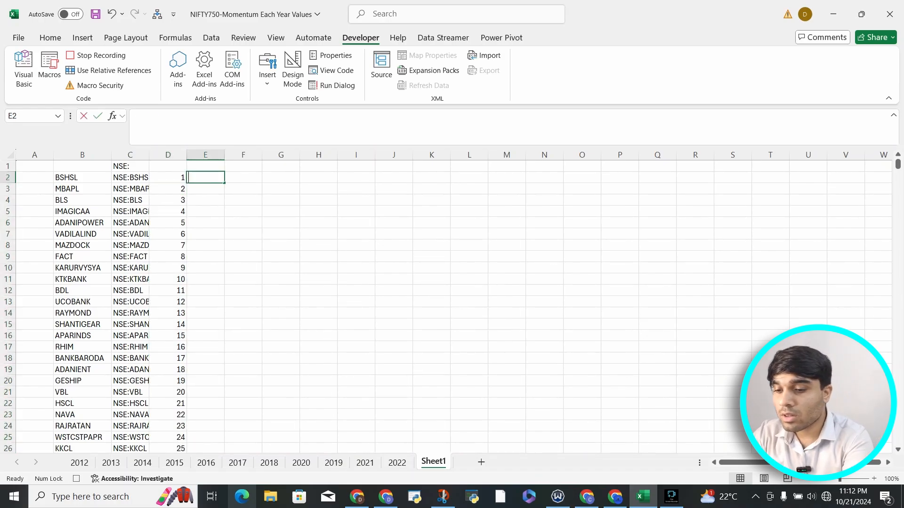
text(=IF()
key(Left)
text(=ODD()
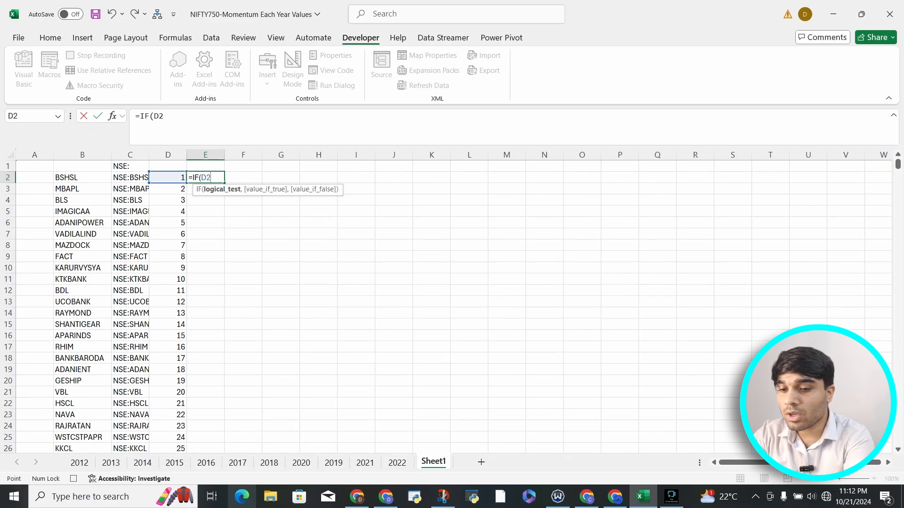
key(Left)
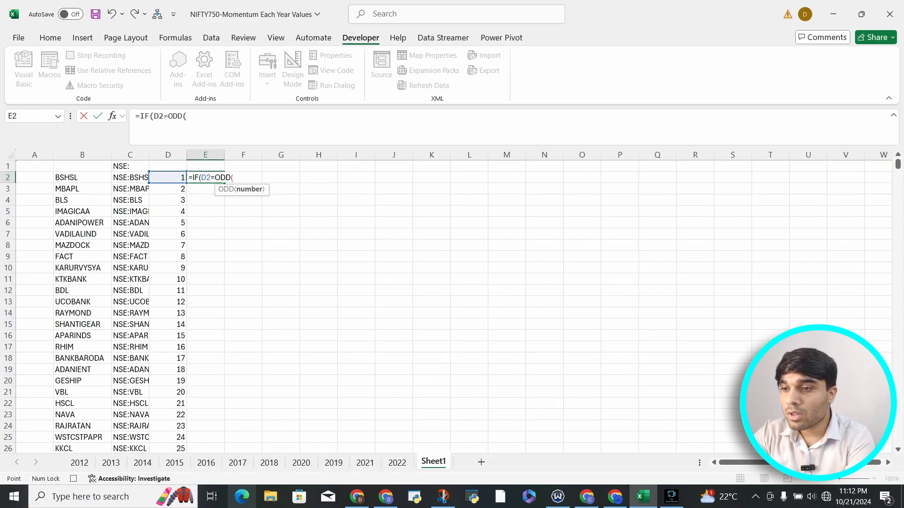
text(),)
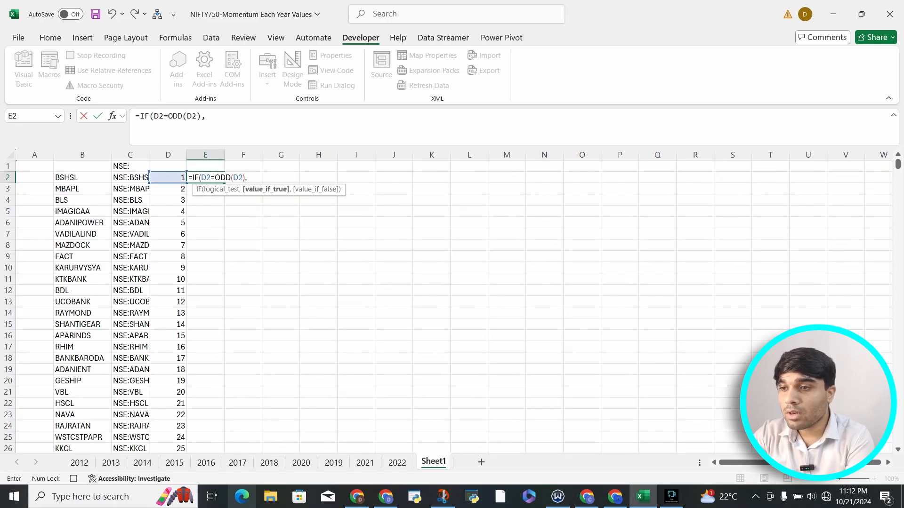
key(Left)
key(Left)
text(,)
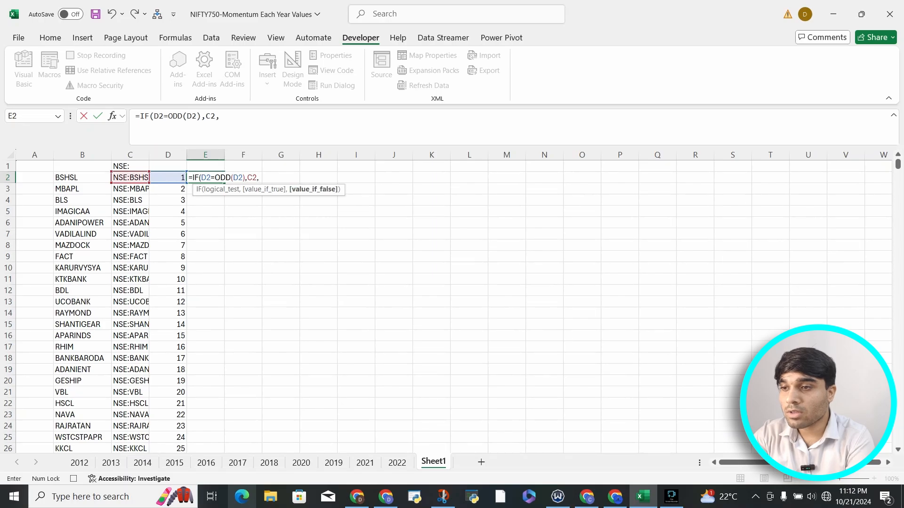
text(""))
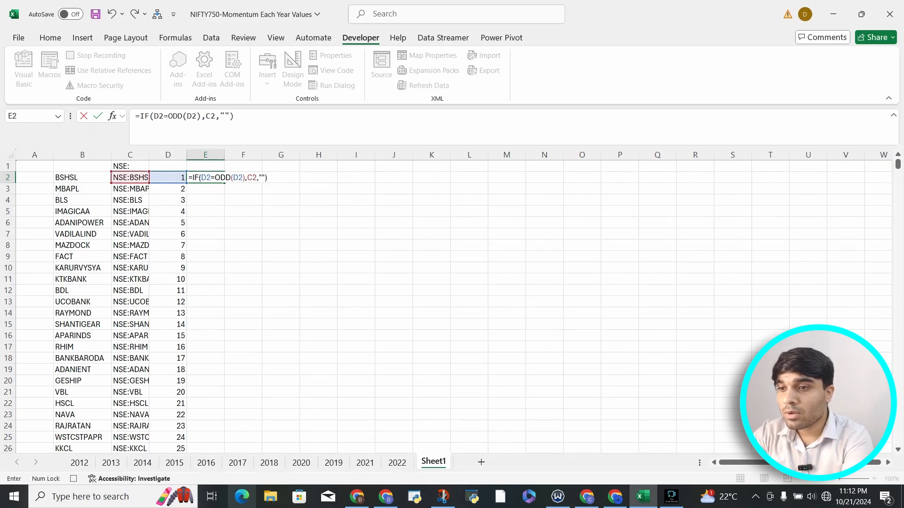
key(Return)
Copy the E2 formula text into F2 and replace ODD with EVEN, giving =IF(D2=EVEN(D2),C2,"").
key(Up)
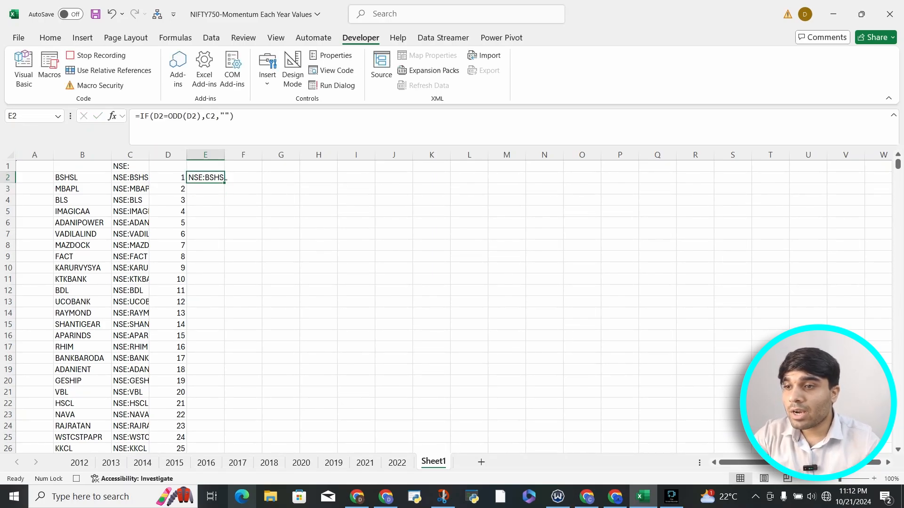
drag(241, 116, 135, 117)
key(ctrl+c)
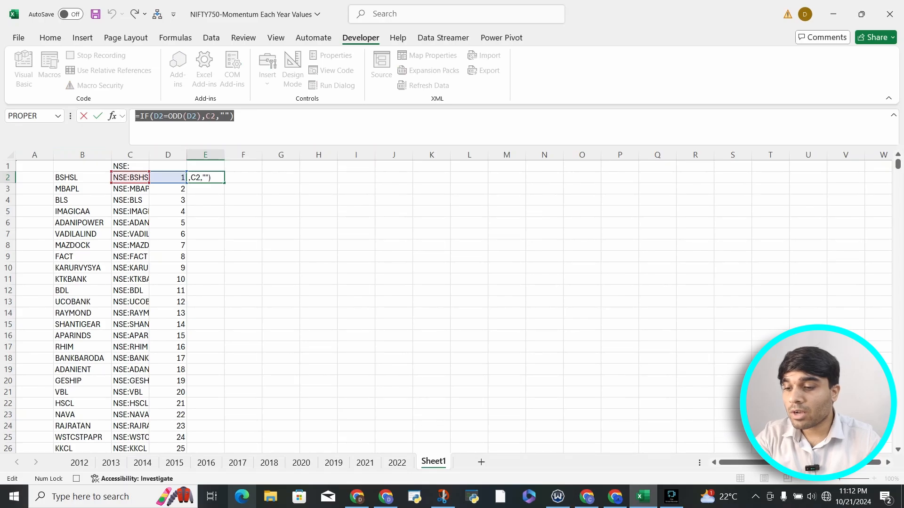
key(Return)
click(243, 177)
click(136, 117)
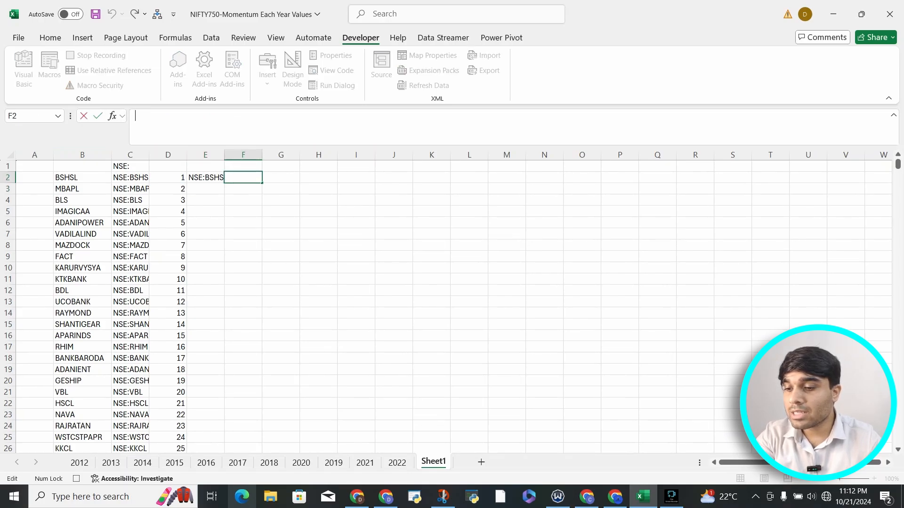
key(ctrl+v)
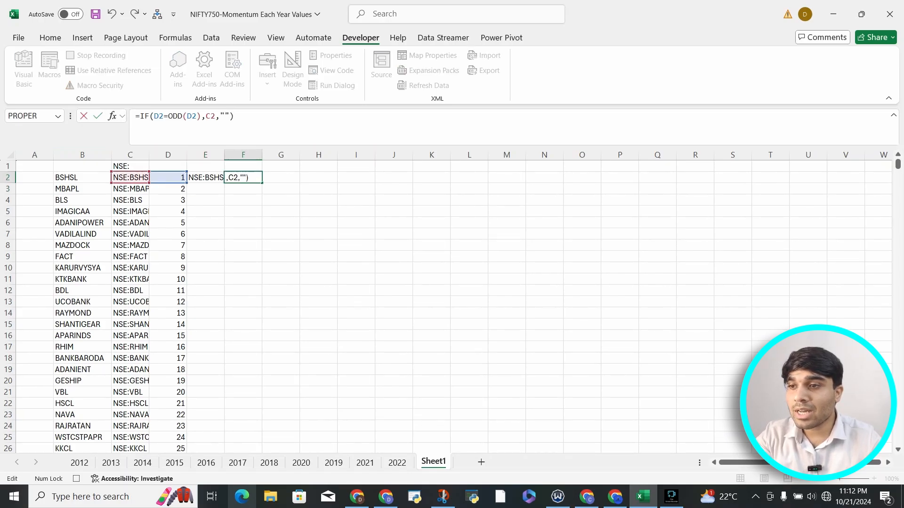
click(182, 116)
key(BackSpace)
key(BackSpace)
key(BackSpace)
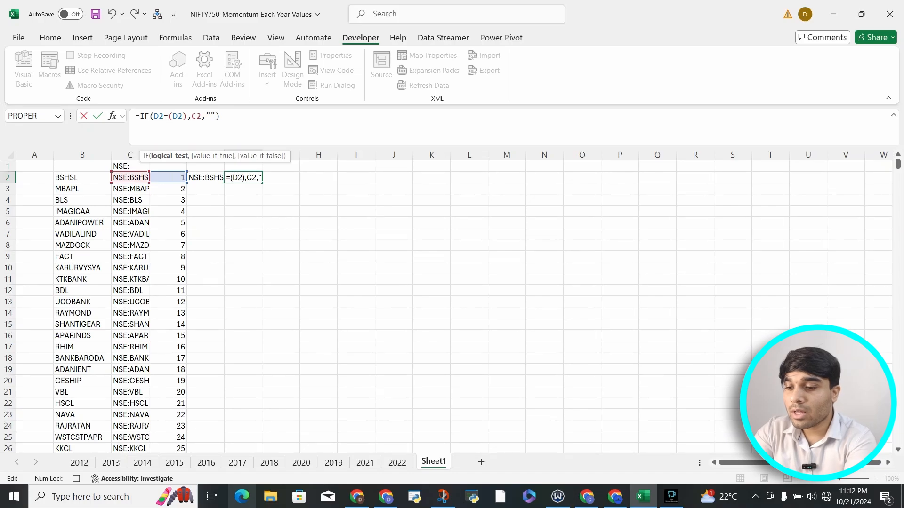
text(EVEN)
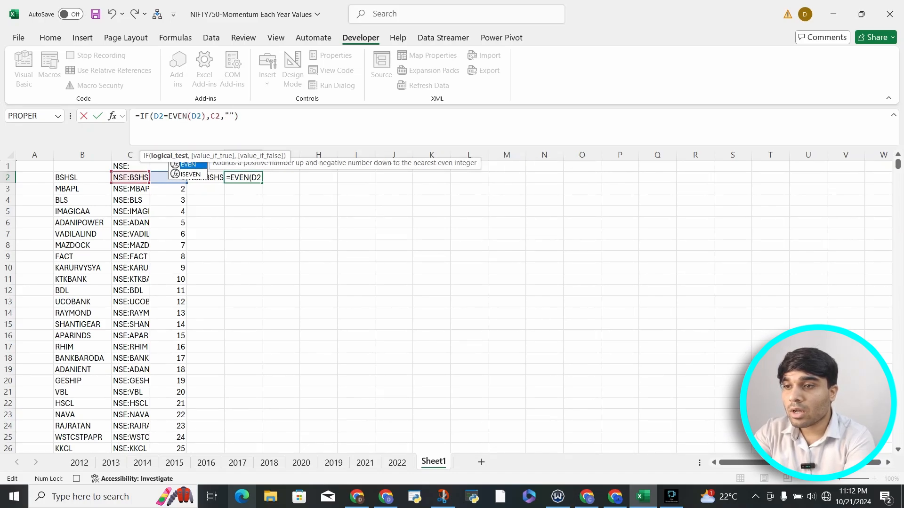
key(Return)
key(Up)
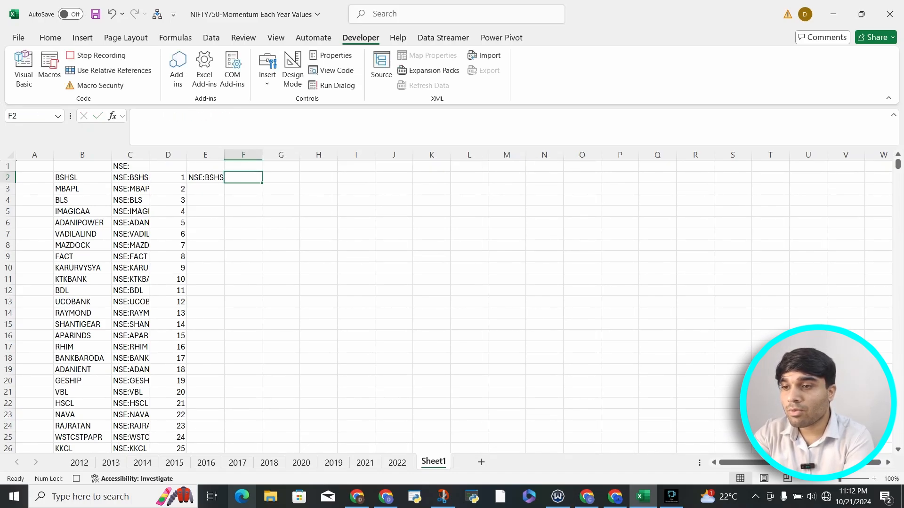
Fill the odd and even formulas in E2:F2 down to the last stock symbol.
key(Left)
key(shift+Right)
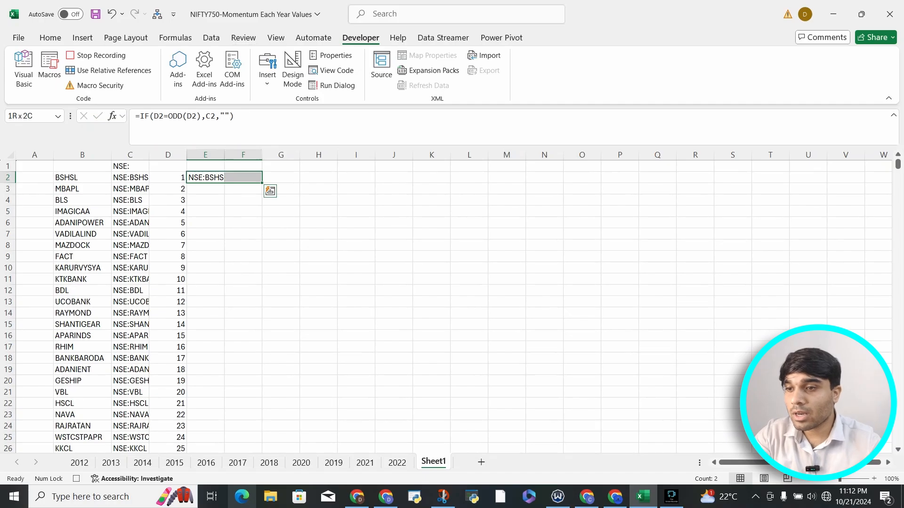
double_click(262, 183)
Enter =F3 in E752, directly below the odd-numbered list, to reference the first even-numbered symbol.
click(206, 177)
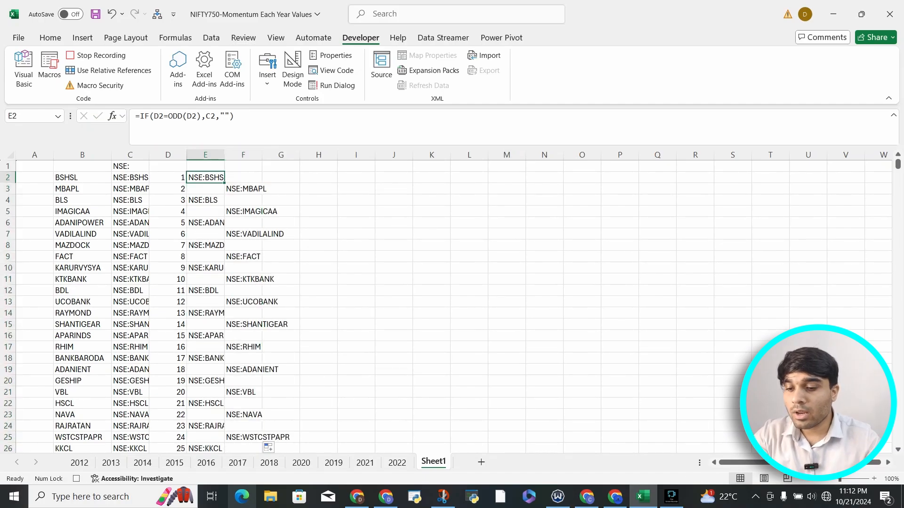
key(ctrl+Down)
key(Down)
text(=)
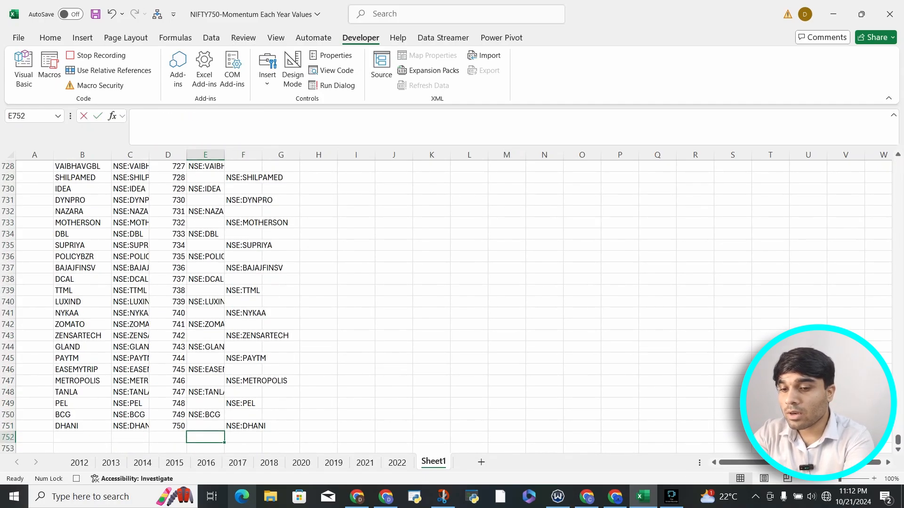
key(Up)
key(ctrl+Up)
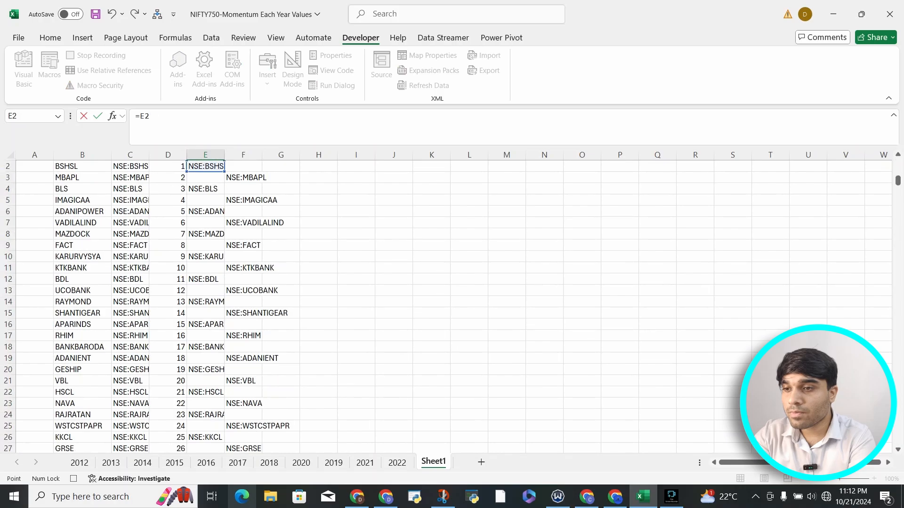
key(Right)
key(Down)
key(Return)
Fill the E752 reference formula down to the last worksheet row of column E.
key(Up)
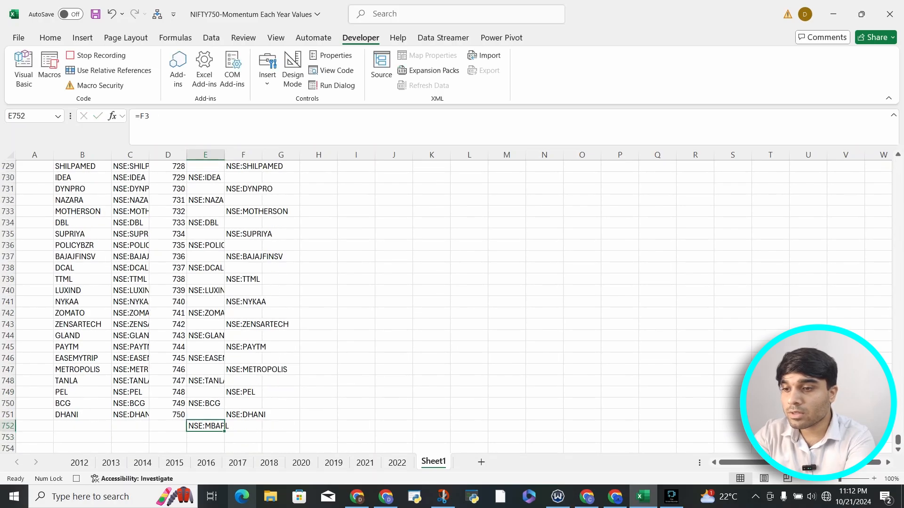
key(ctrl+shift+Down)
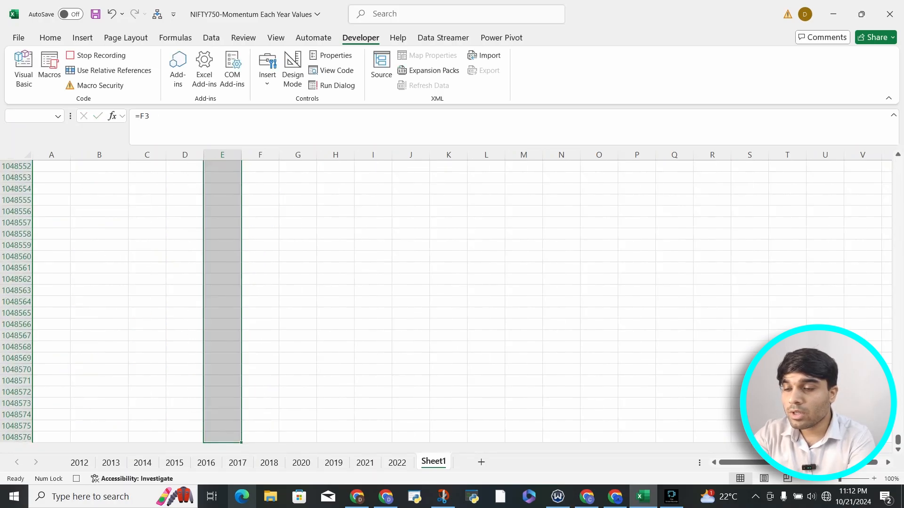
key(ctrl+d)
key(Down)
key(ctrl+Down)
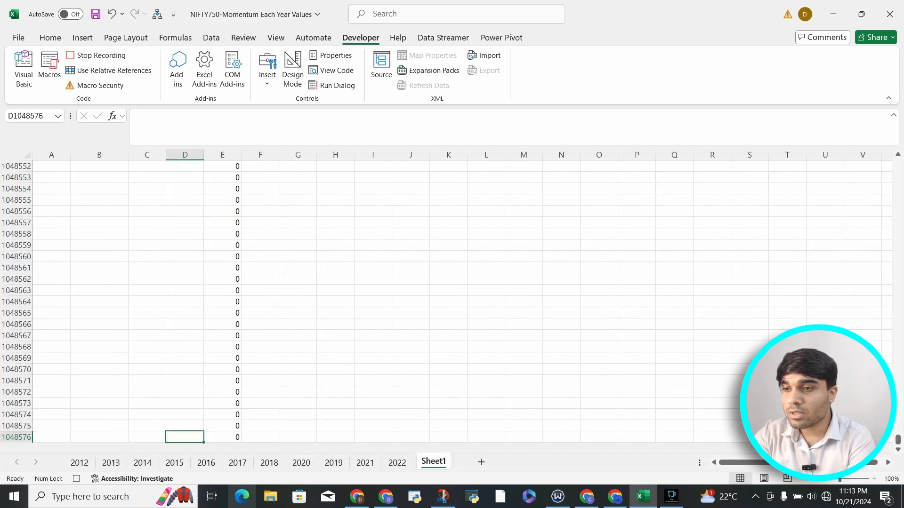
key(ctrl+Up)
Clear the surplus zero formulas in column E from E1501 down, just below the last even-numbered symbol.
scroll(451, 306, down, 20)
scroll(452, 306, down, 20)
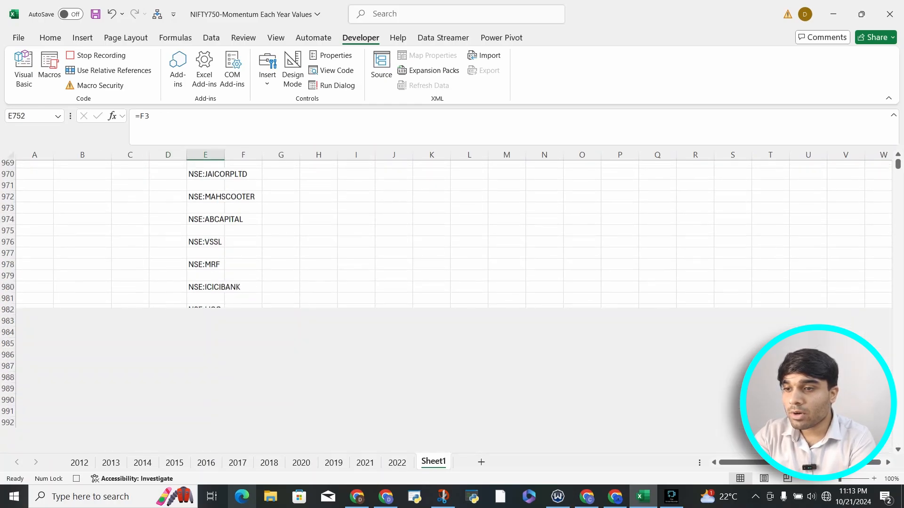
scroll(452, 306, down, 20)
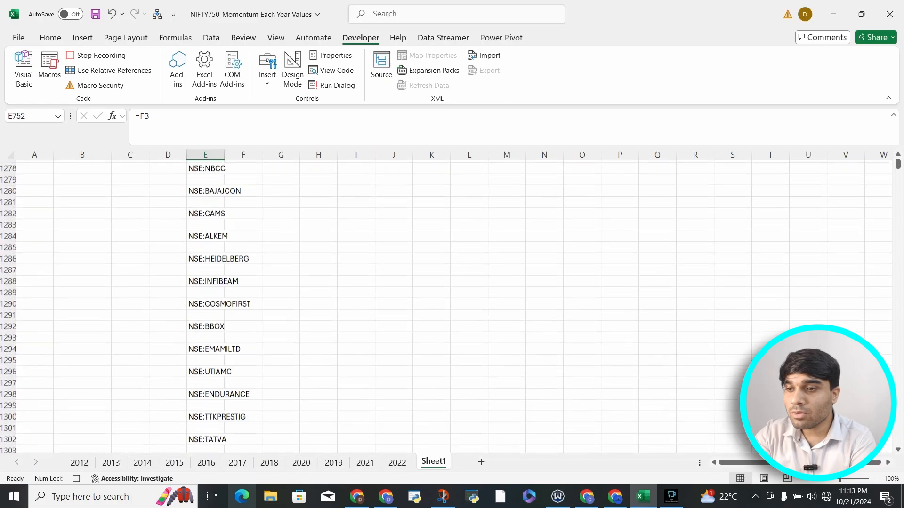
scroll(452, 306, down, 19)
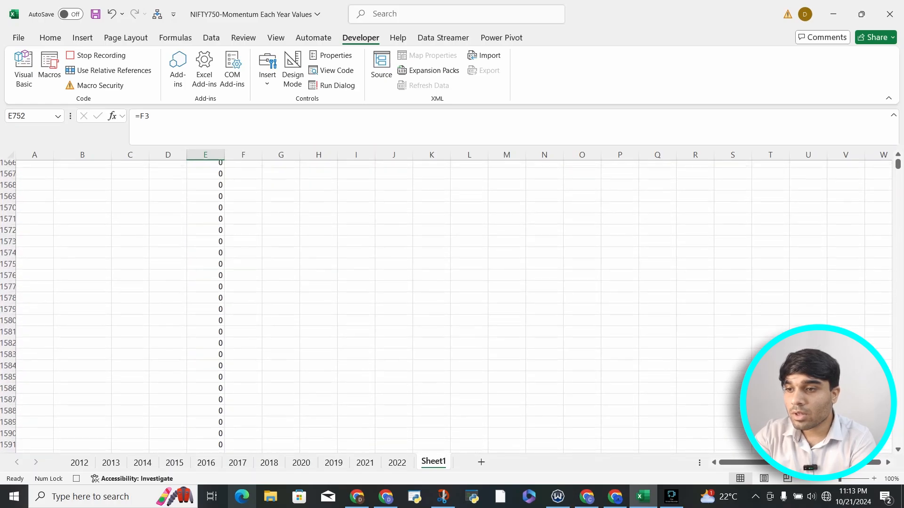
scroll(452, 306, up, 20)
scroll(452, 306, down, 1)
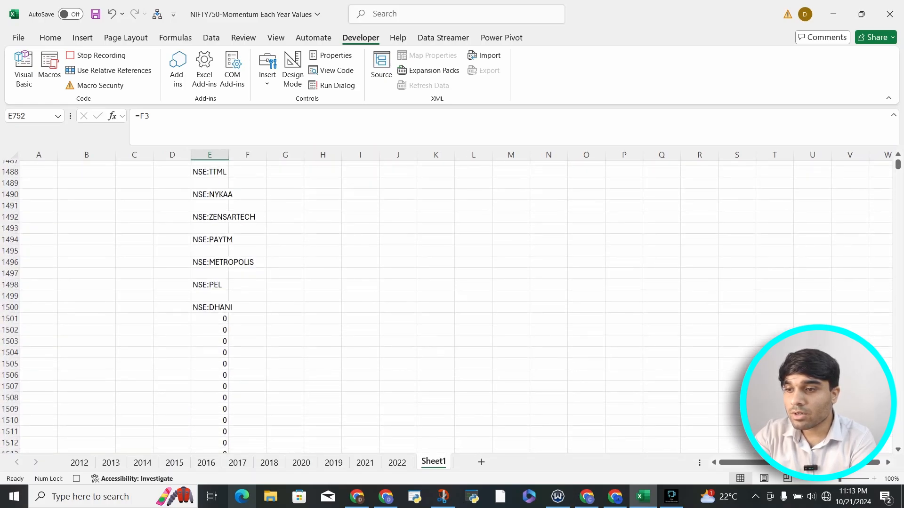
click(216, 316)
key(ctrl+shift+Down)
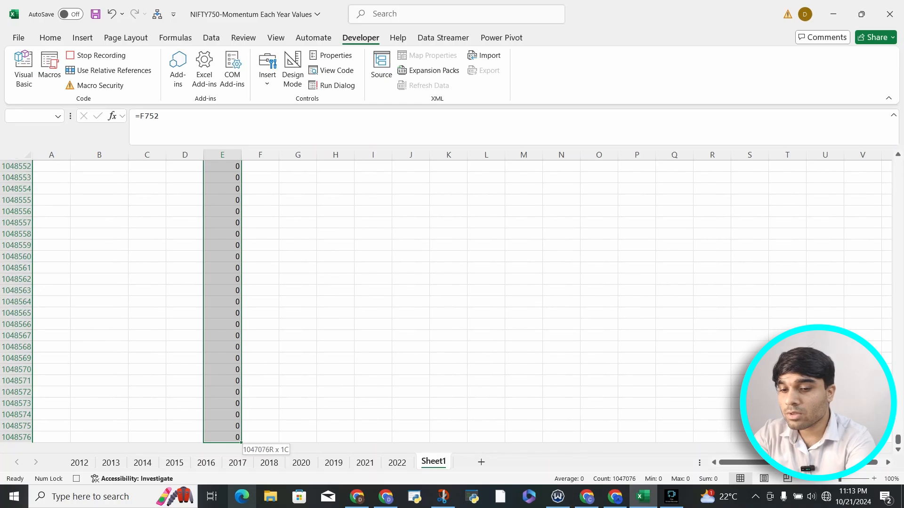
key(Delete)
key(ctrl+Up)
key(ctrl+Up)
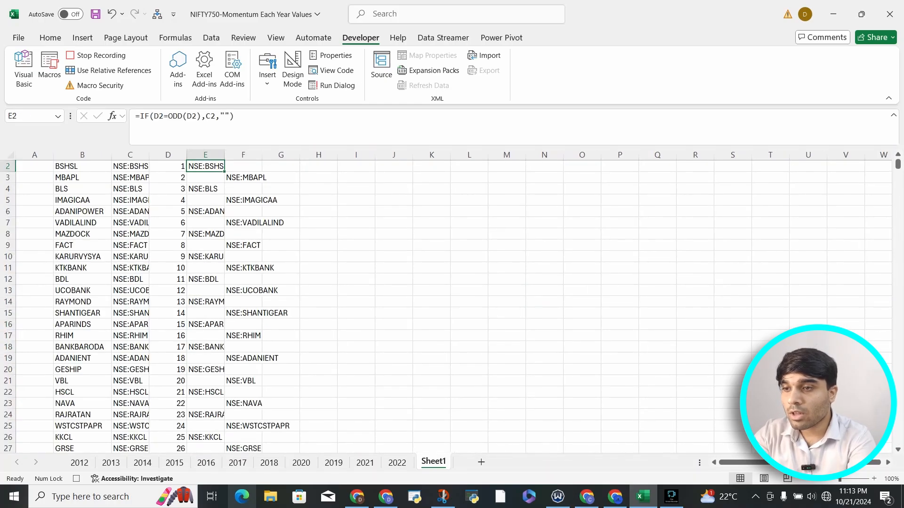
Copy the combined odd and even symbol list E2:E1500 and paste it at H2 as transposed values.
key(ctrl+shift+Down)
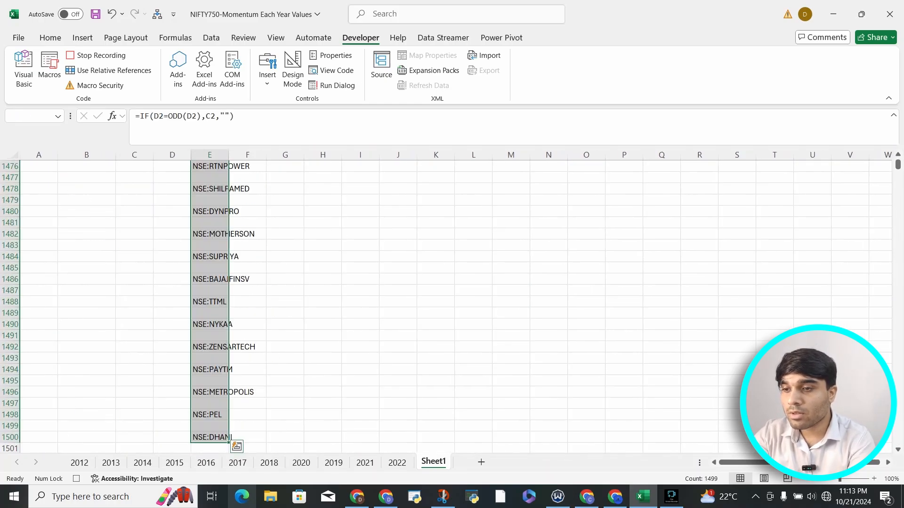
key(ctrl+c)
key(Up)
key(Right)
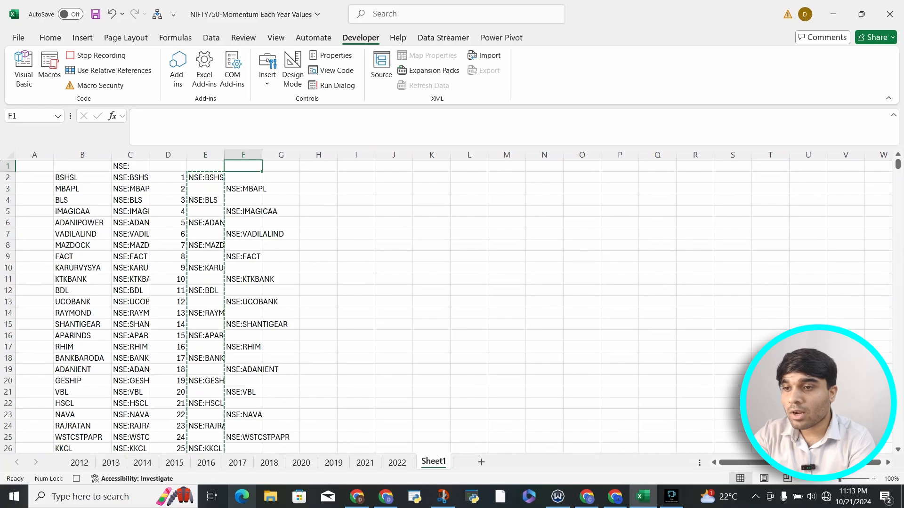
key(Right)
key(Right)
key(Down)
key(alt)
key(h)
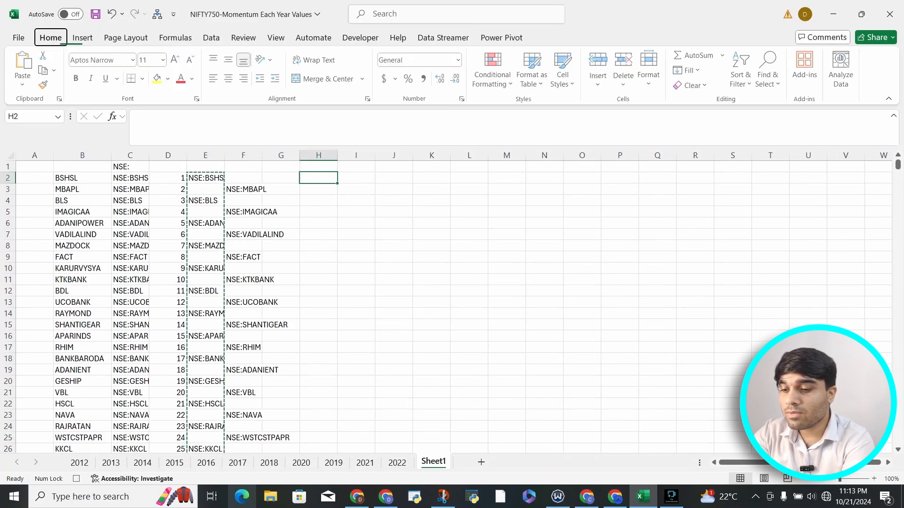
key(v)
key(s)
key(v)
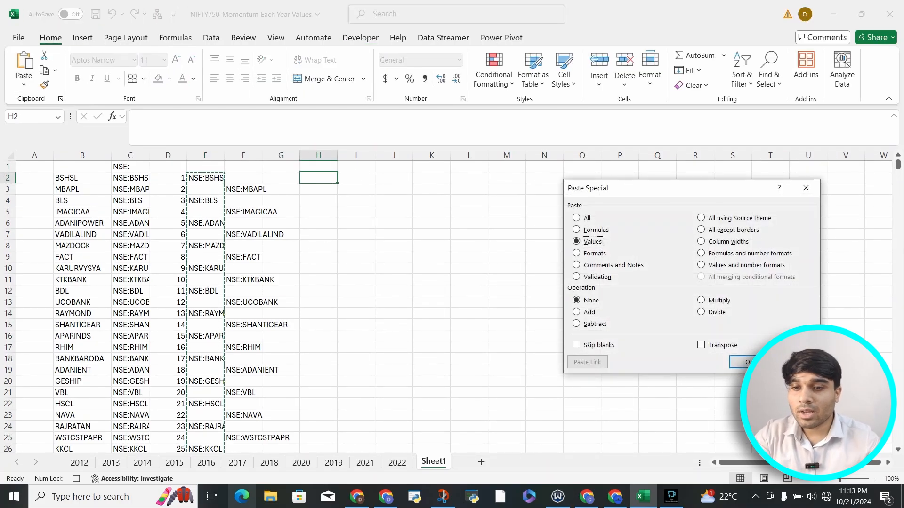
key(e)
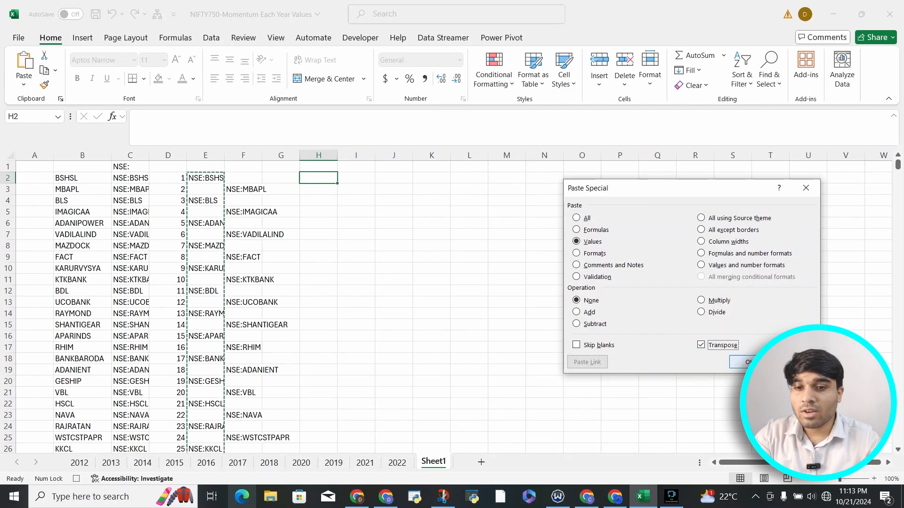
key(Return)
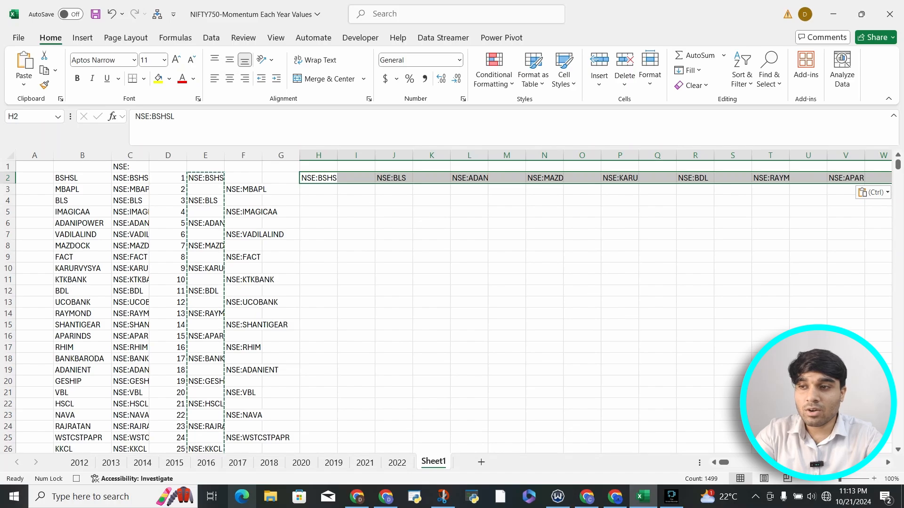
Stop recording the macro.
click(360, 38)
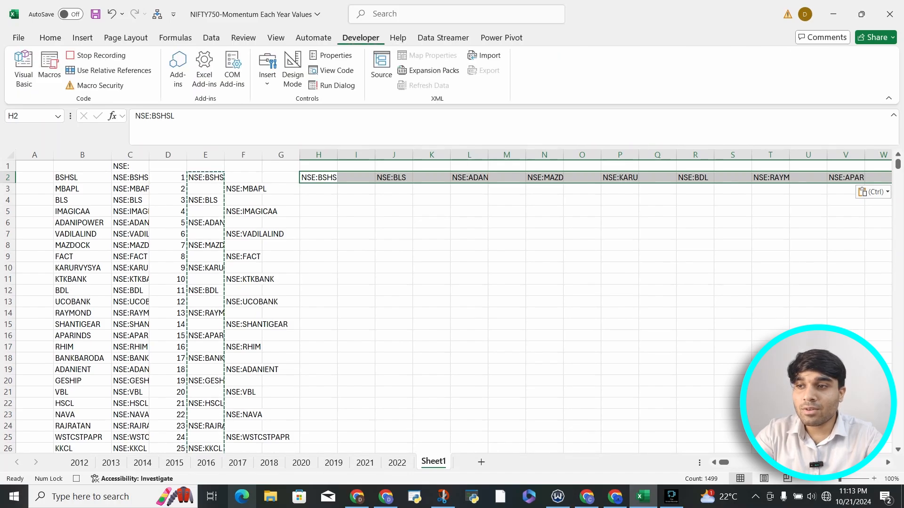
click(96, 55)
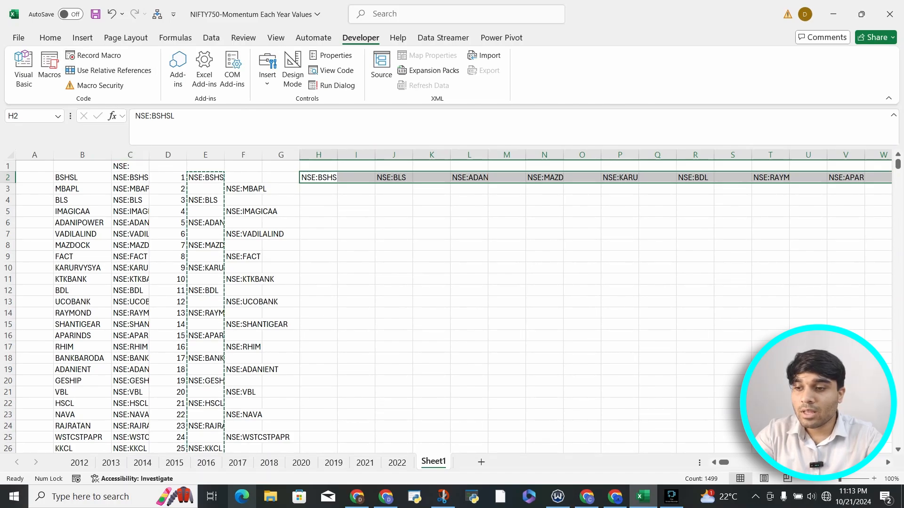
Copy the stock symbols B2:B751 from the 2012 sheet and paste them over the list starting at B2 in Sheet1.
click(79, 463)
click(66, 178)
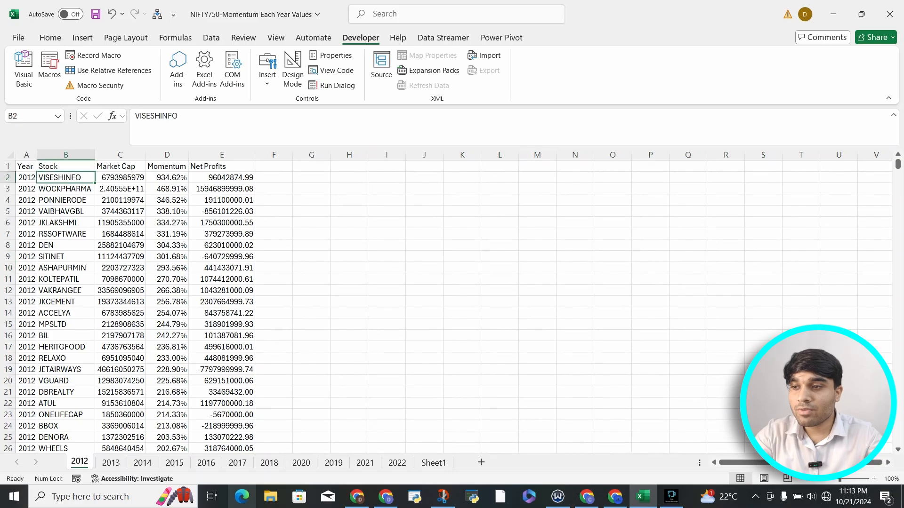
key(ctrl+shift+Down)
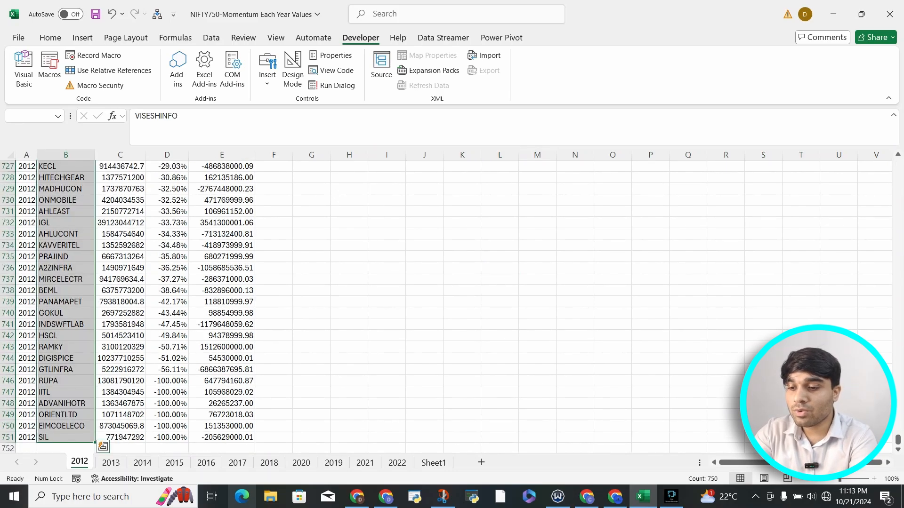
key(ctrl+c)
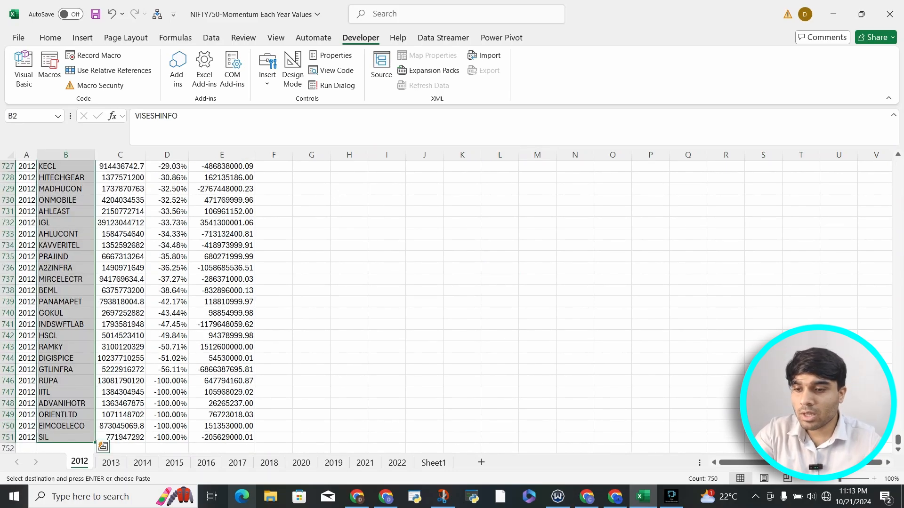
click(397, 462)
scroll(397, 306, up, 20)
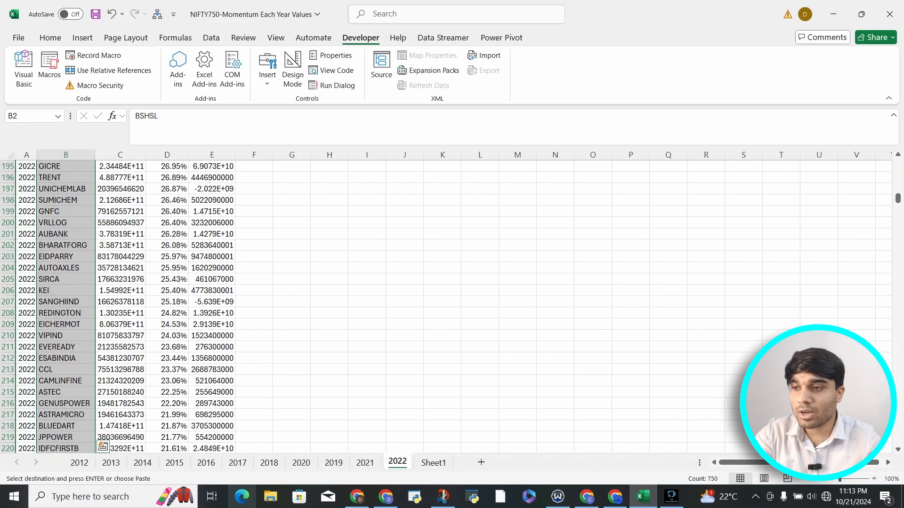
scroll(397, 306, up, 20)
click(433, 462)
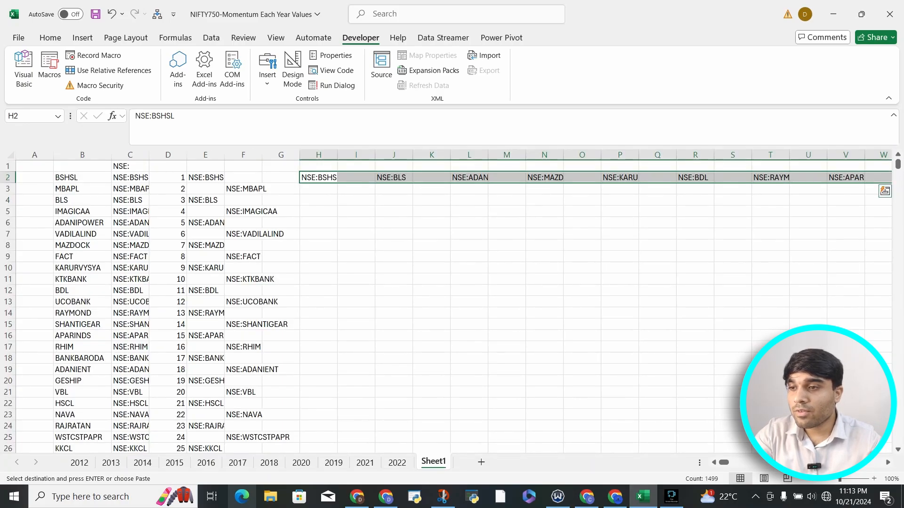
click(82, 178)
key(ctrl+v)
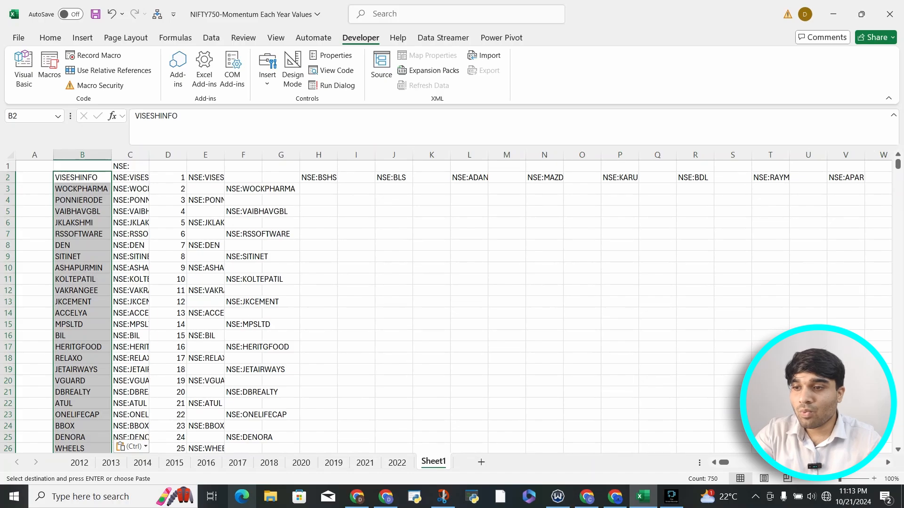
drag(205, 178, 206, 222)
drag(243, 189, 243, 223)
drag(318, 177, 807, 177)
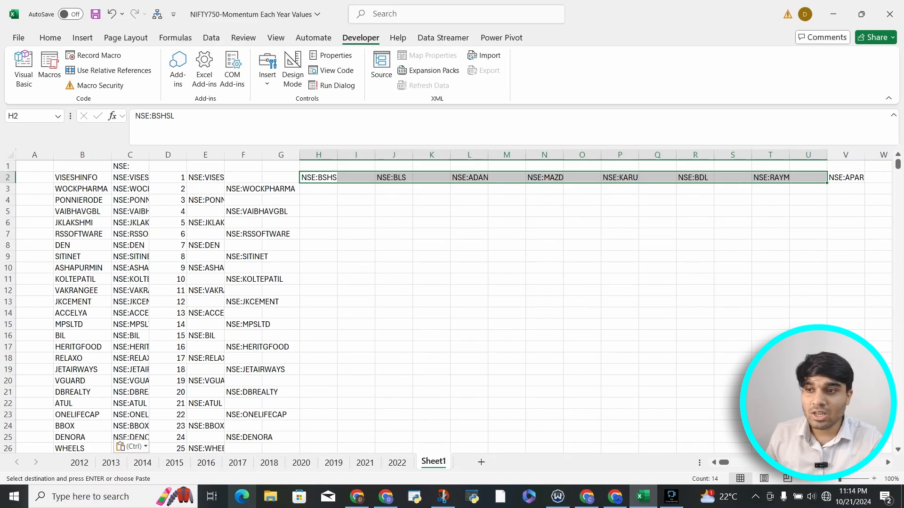
Clear the contents of column C and all columns after it in Sheet1, keeping only the symbols in column B.
click(130, 155)
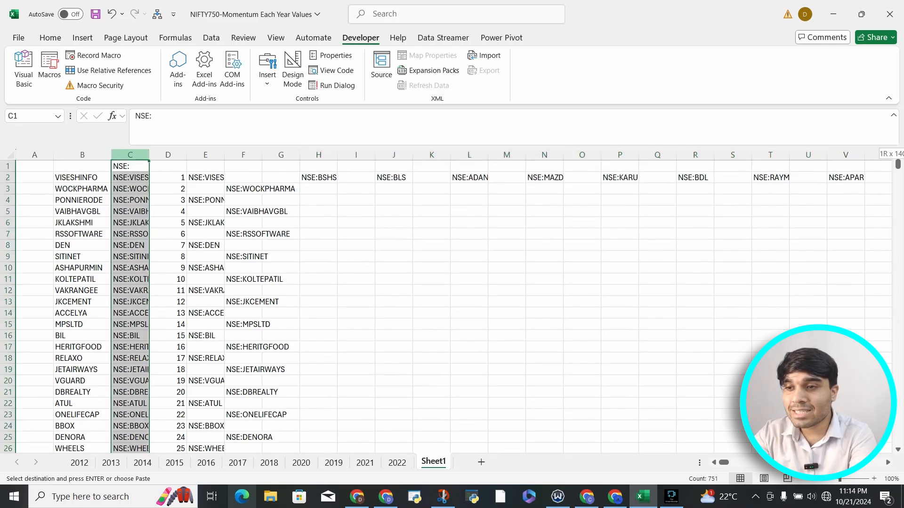
key(ctrl+shift+Right)
key(Delete)
Run the Google_Finance macro on the 2012 symbols, starting from cell B2 of Sheet1.
key(Left)
key(Down)
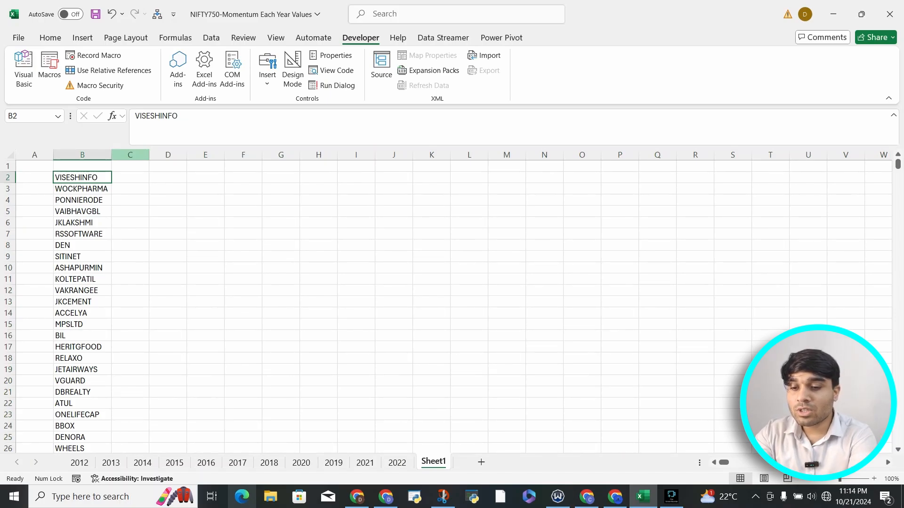
key(ctrl+q)
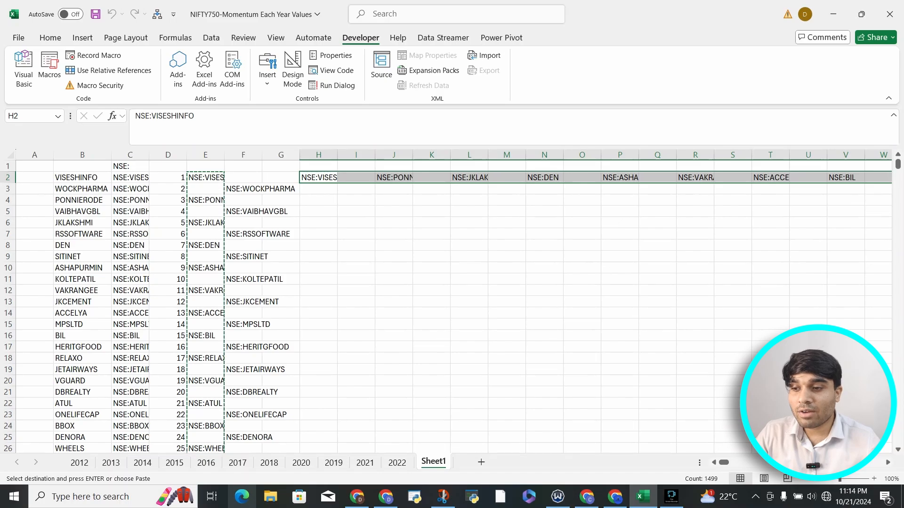
Copy the 2015 sheet's stock symbols B2:B751 over the Sheet1 list from B2 and run the Google_Finance macro on them.
click(111, 463)
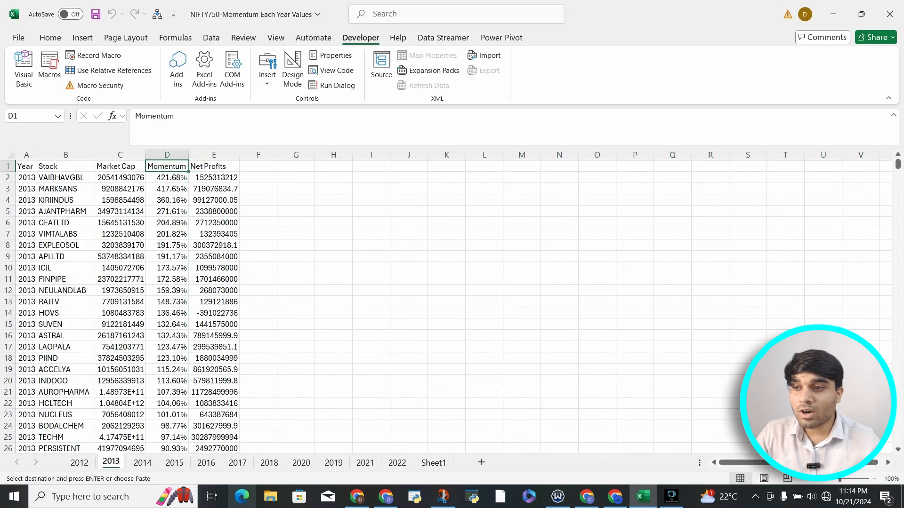
click(66, 178)
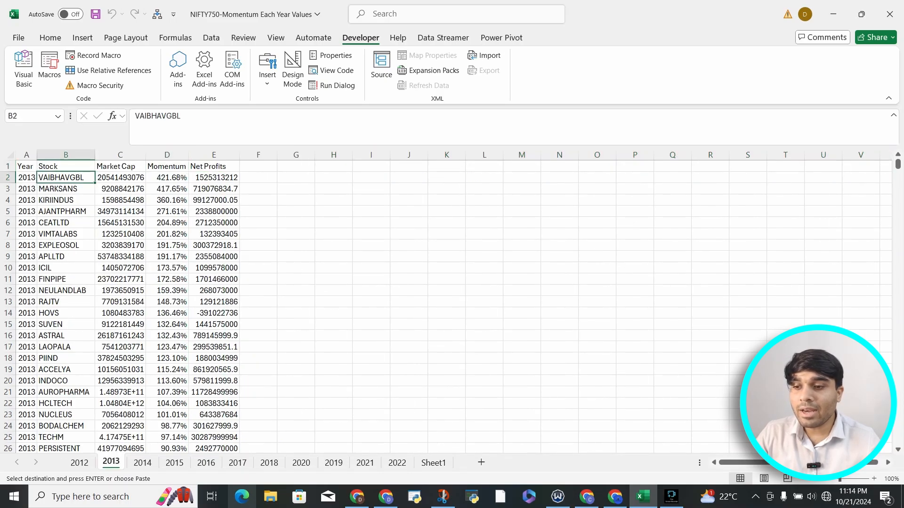
click(175, 462)
click(66, 189)
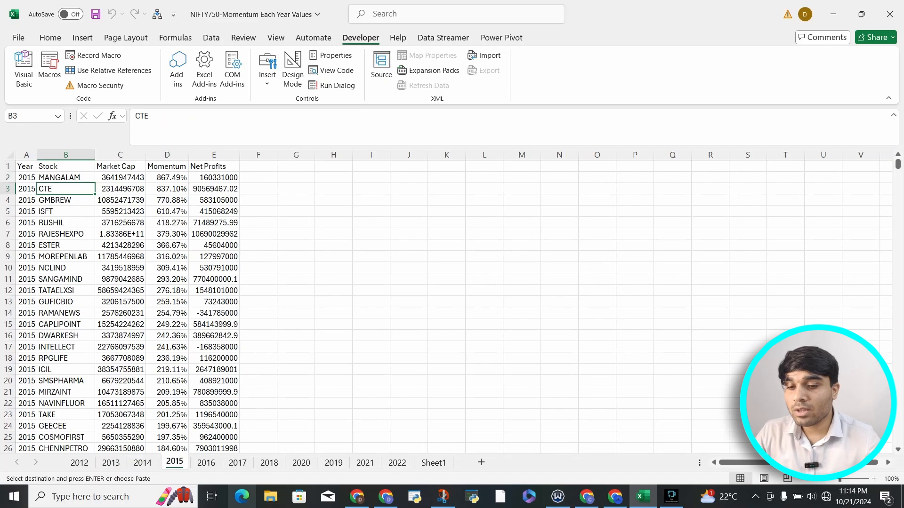
click(65, 178)
key(ctrl+shift+Down)
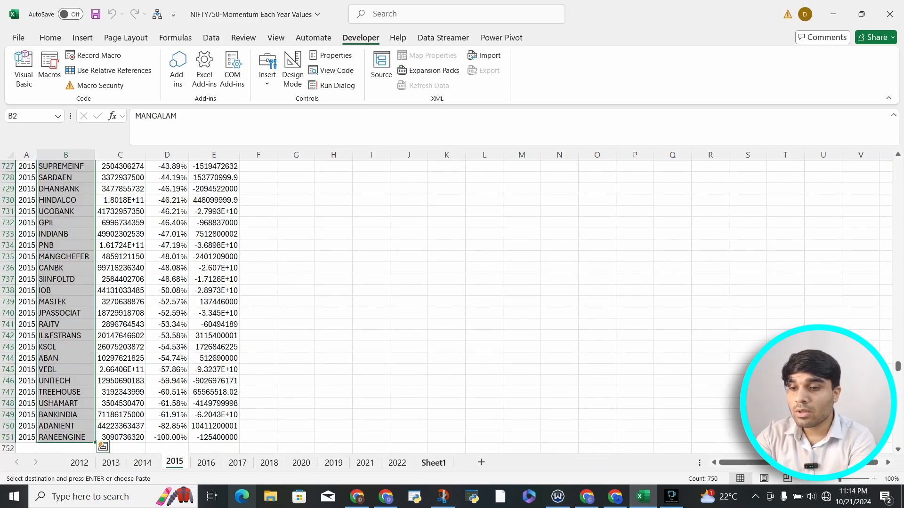
click(397, 464)
click(433, 464)
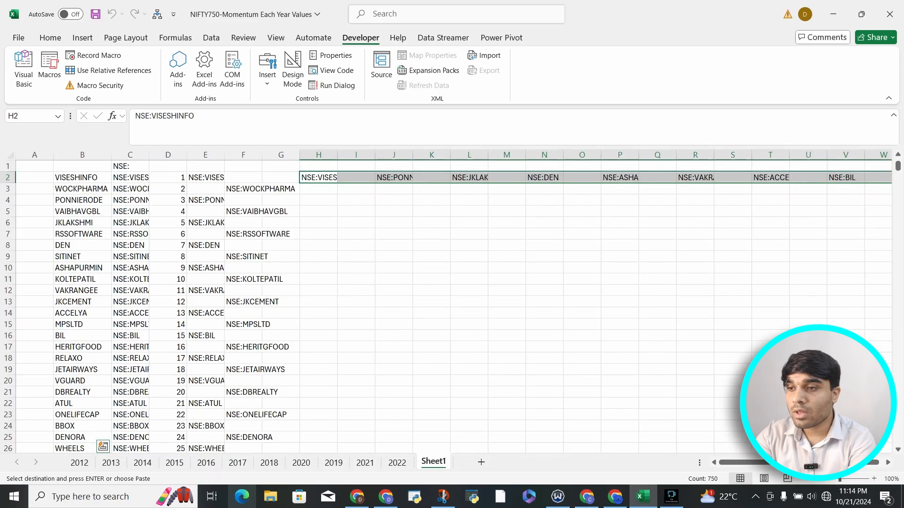
click(81, 177)
key(ctrl+v)
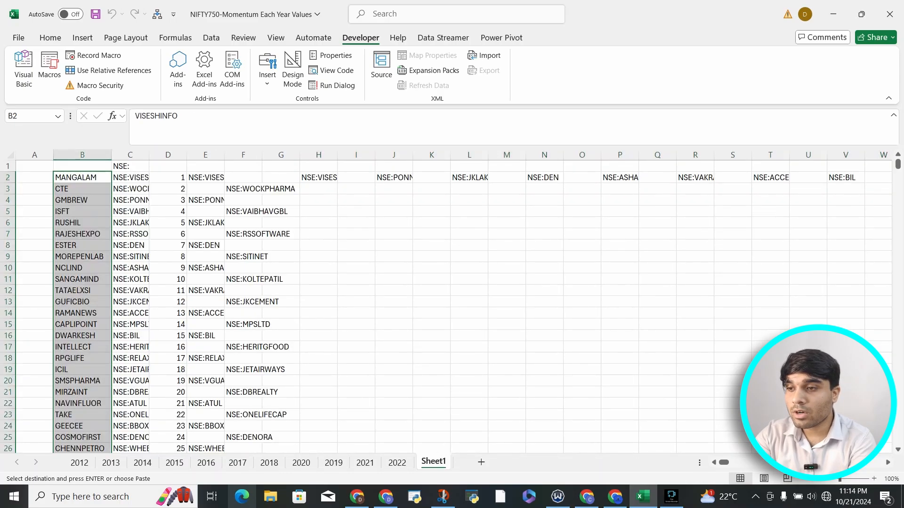
click(81, 166)
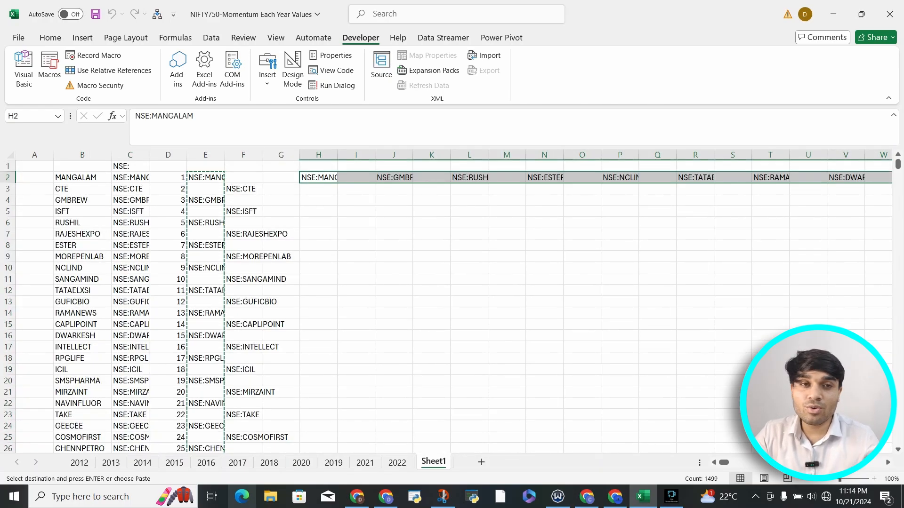
Widen all columns of Sheet1 together so that the stock symbols are easier to read.
click(10, 155)
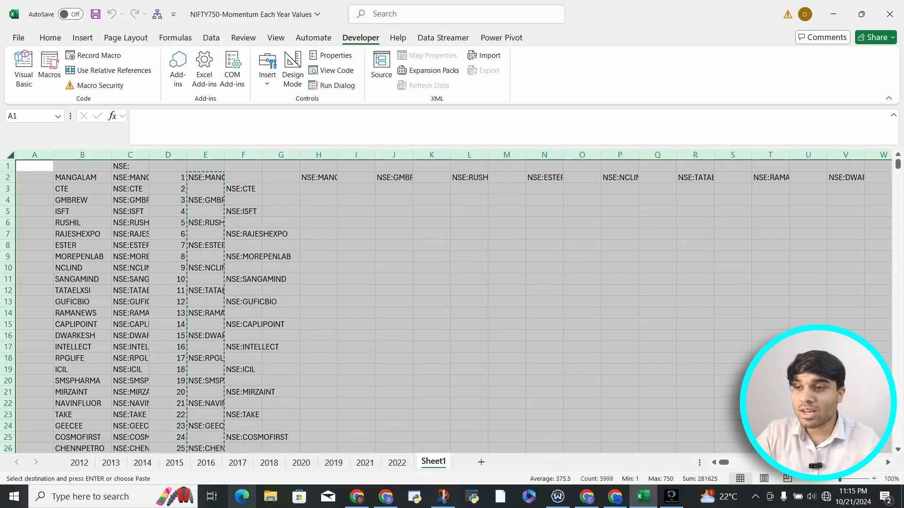
drag(112, 155, 112, 155)
click(113, 155)
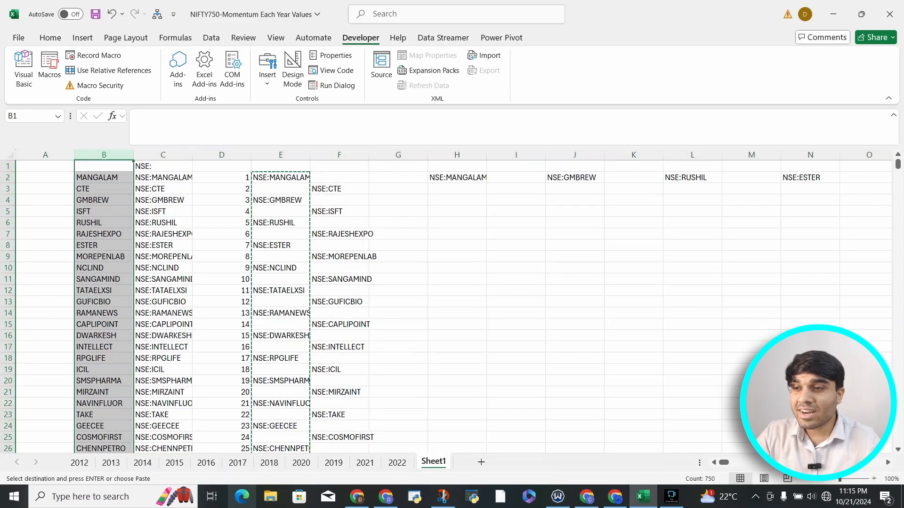
Compare every second symbol in column B with the NSE:-prefixed entries transposed along row 2 from H2 onwards.
click(104, 178)
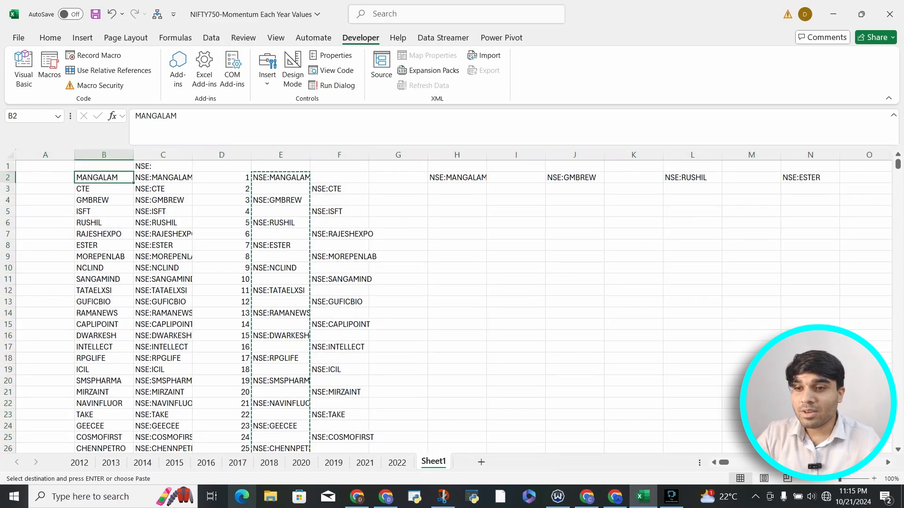
click(456, 177)
click(104, 200)
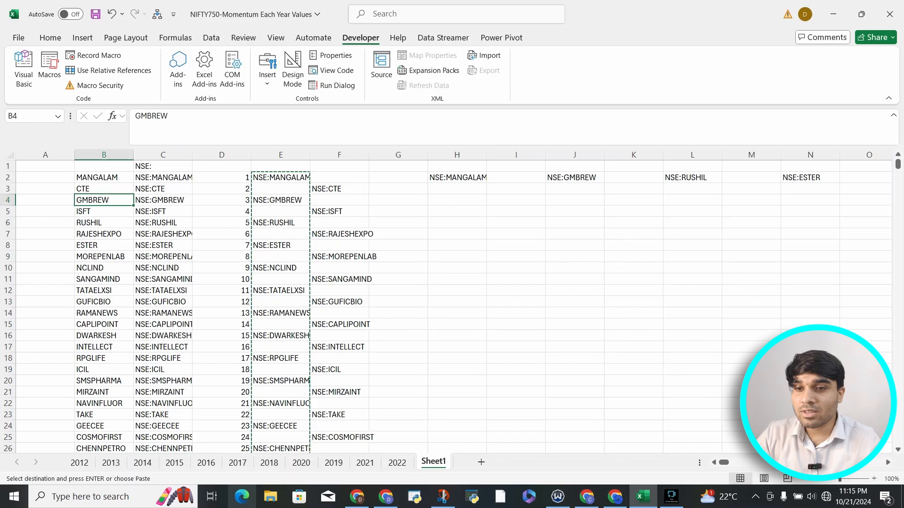
click(574, 178)
click(104, 222)
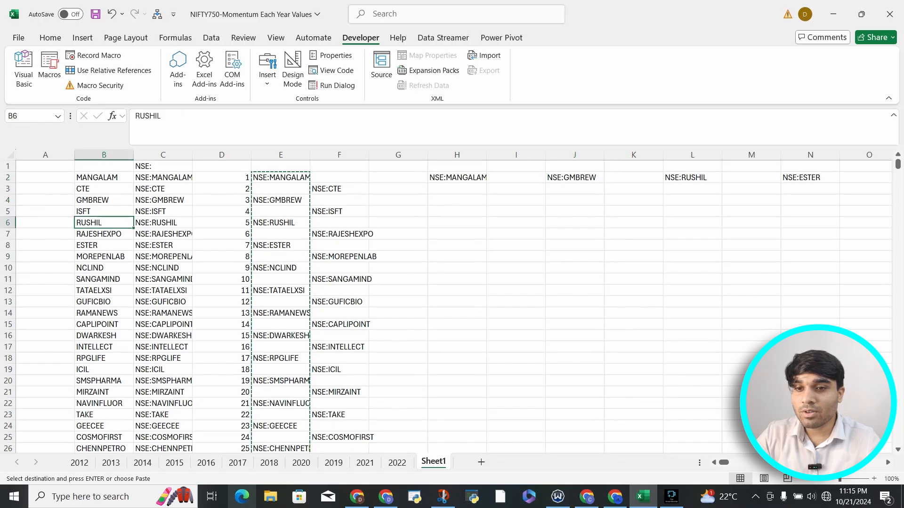
click(691, 177)
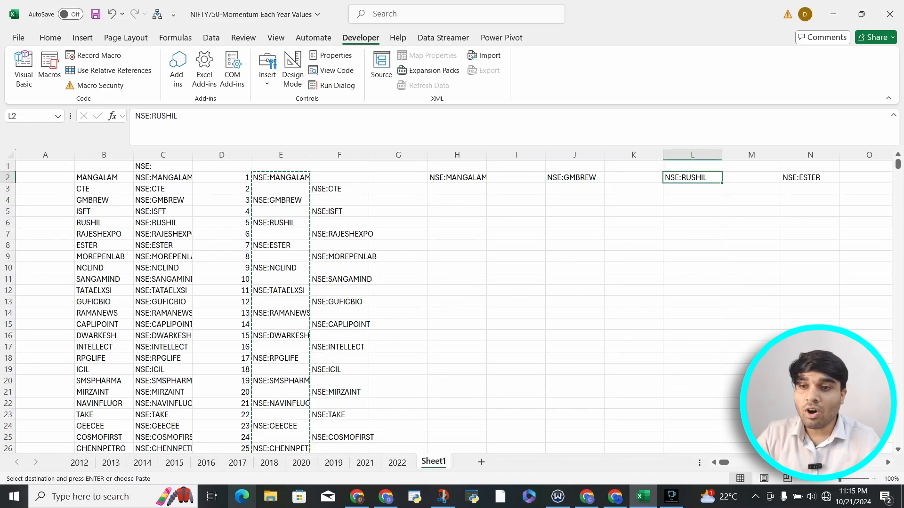
scroll(454, 301, right, 8)
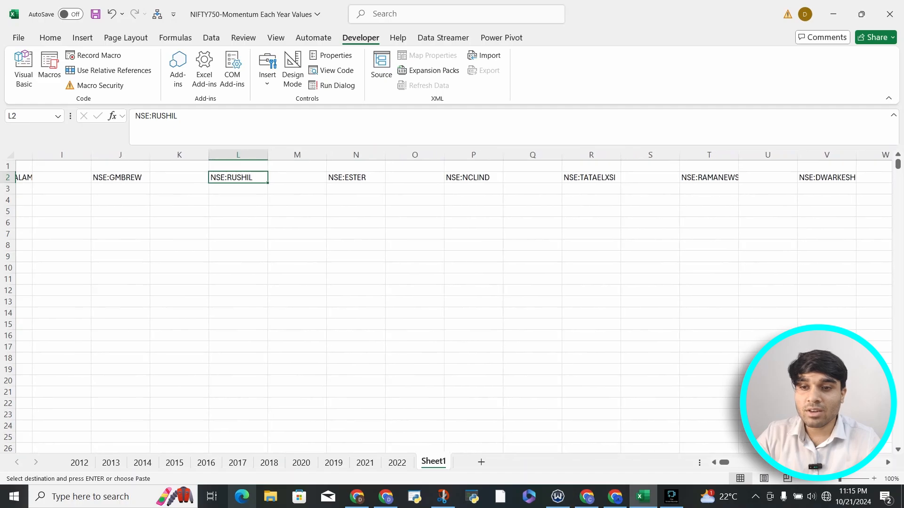
scroll(454, 301, right, 5)
scroll(455, 301, left, 8)
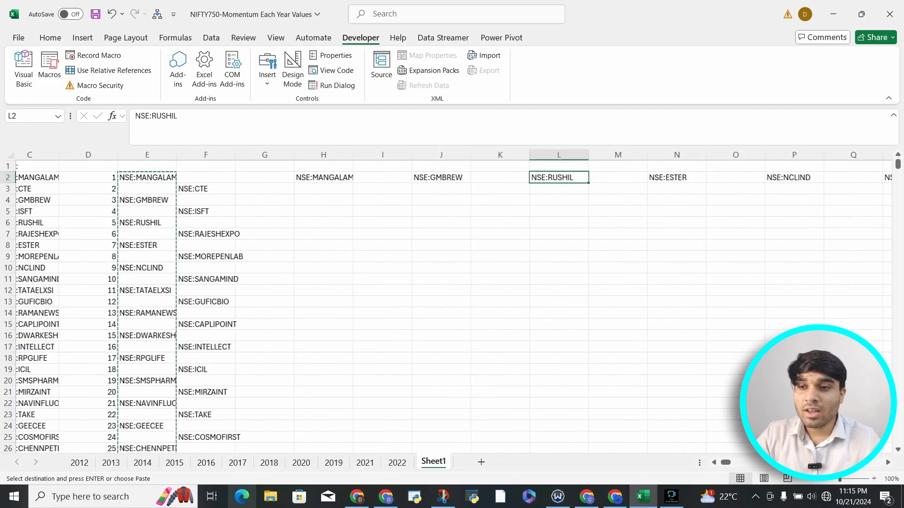
scroll(454, 301, left, 2)
Select the first four cells of the transposed row, H2:K2, to examine the gaps between the symbols.
click(456, 177)
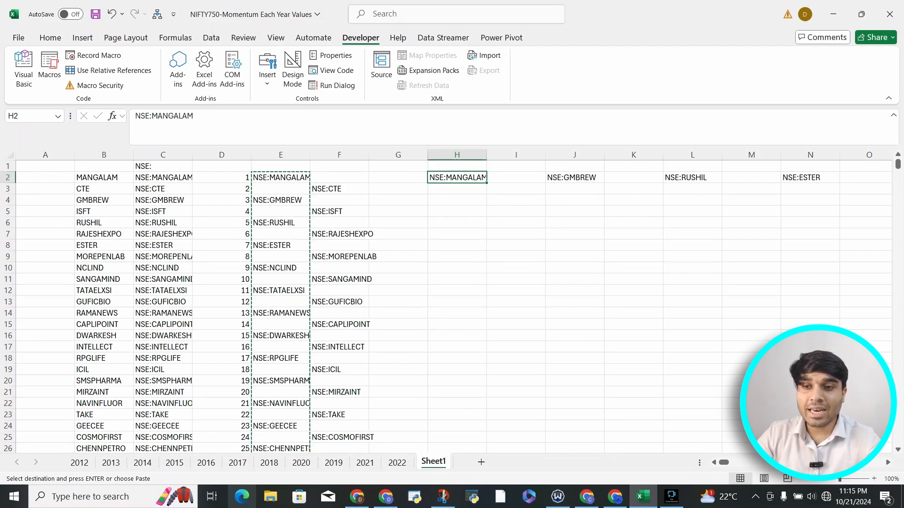
key(shift+Right)
key(shift+Right)
key(shift+Right)
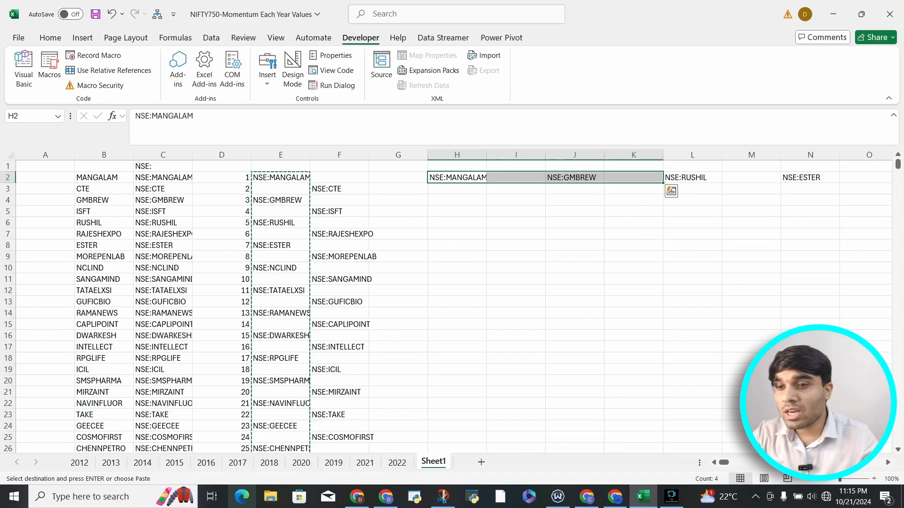
Open the list of available macros and look through Macro4, Marry_Me and Google_Finance.
click(280, 177)
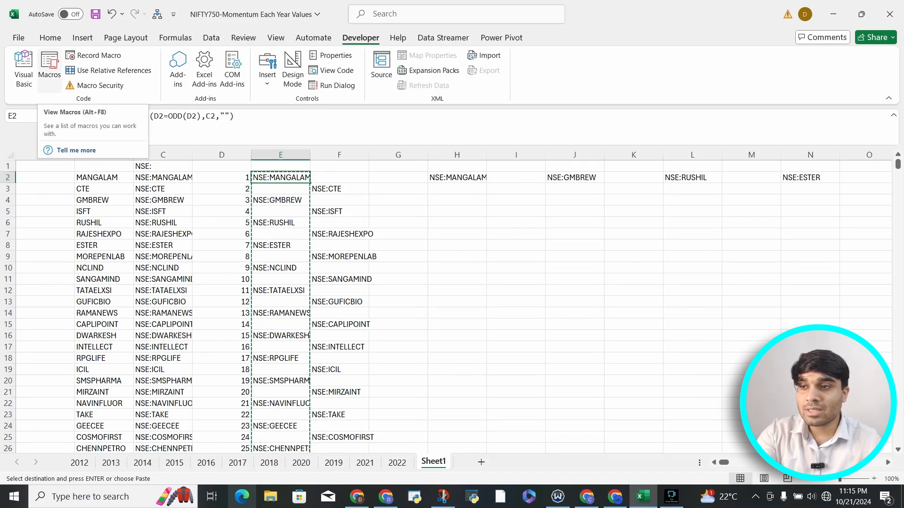
click(49, 69)
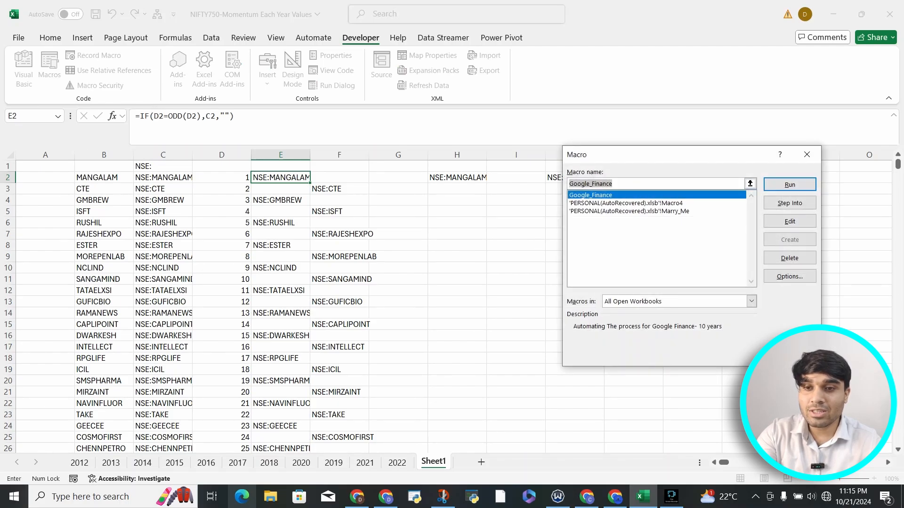
click(626, 204)
click(629, 212)
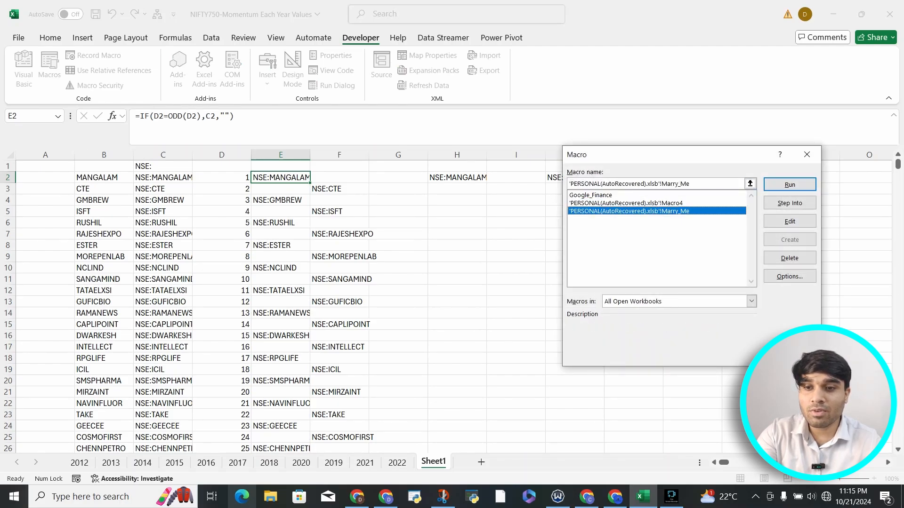
click(626, 203)
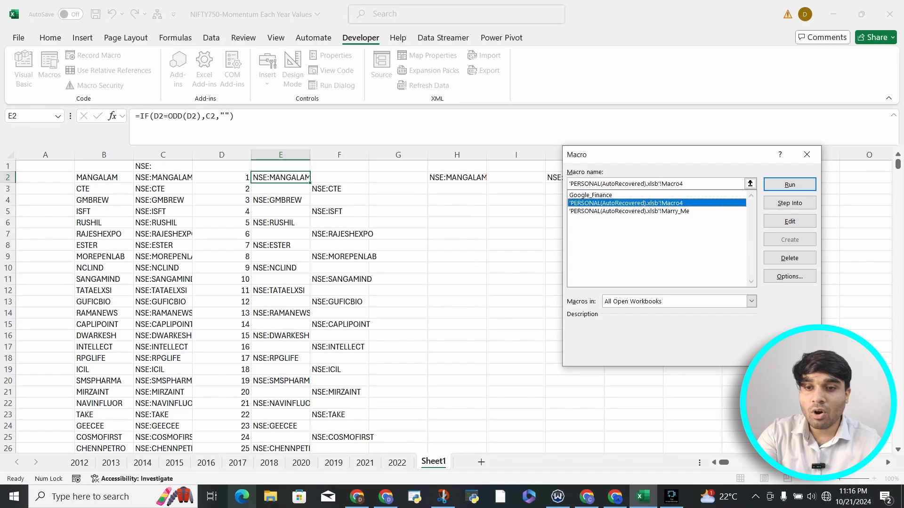
click(629, 211)
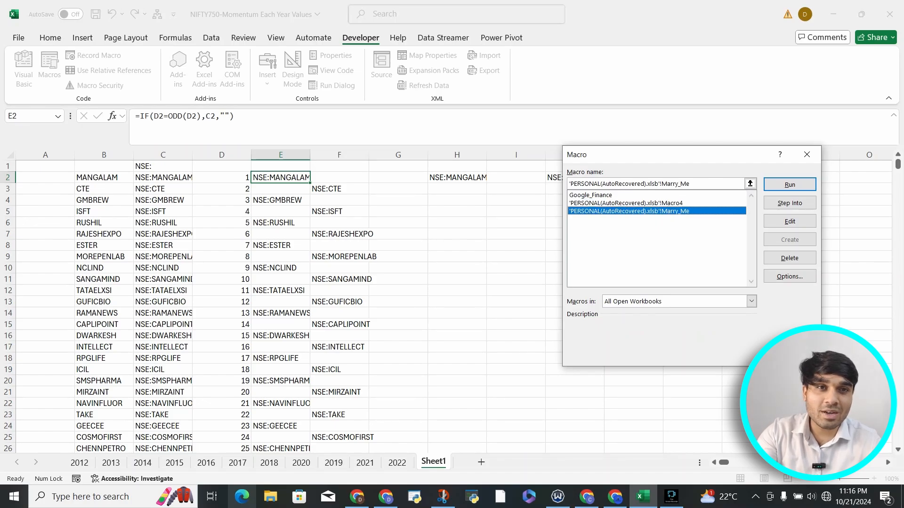
click(626, 203)
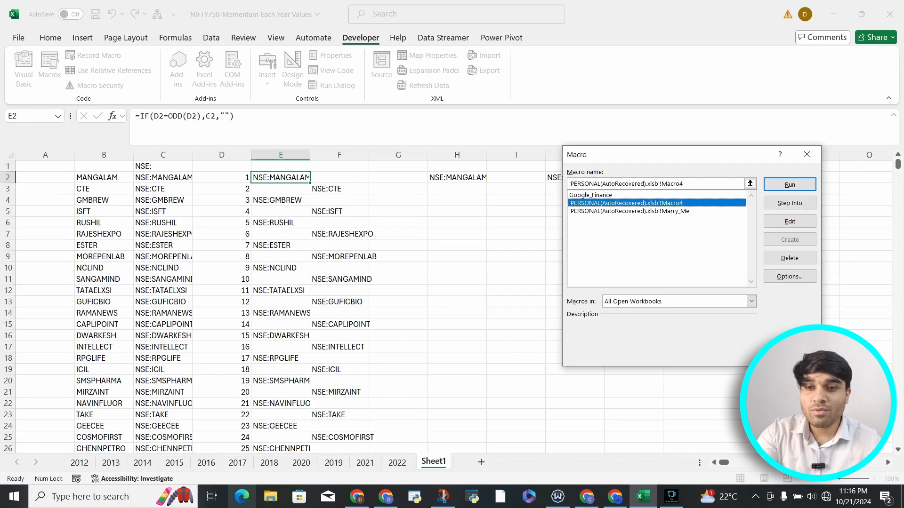
click(590, 195)
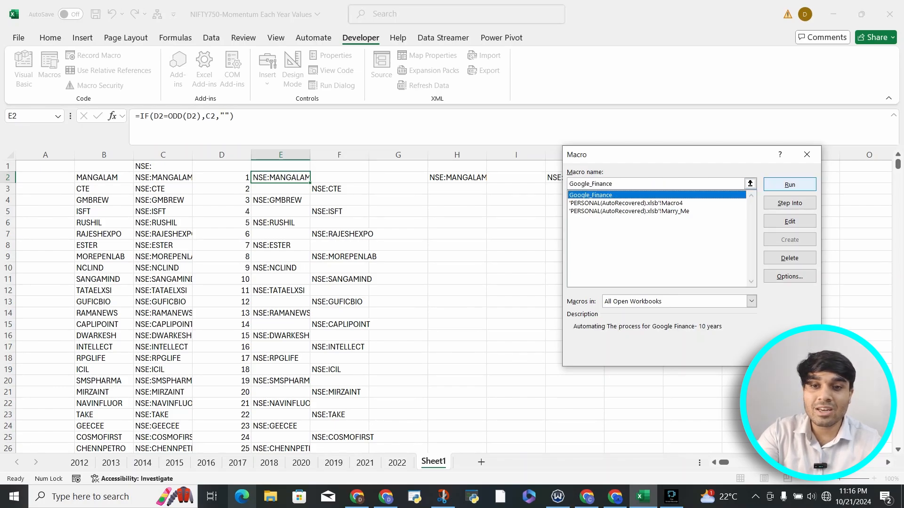
Try to edit and delete Macro4 of the personal macro workbook, and close the macro list.
drag(716, 158, 644, 165)
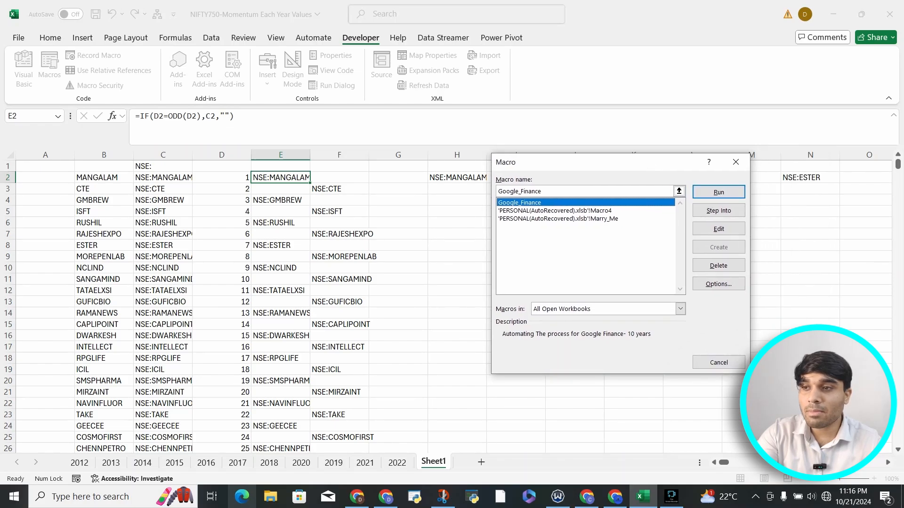
click(555, 210)
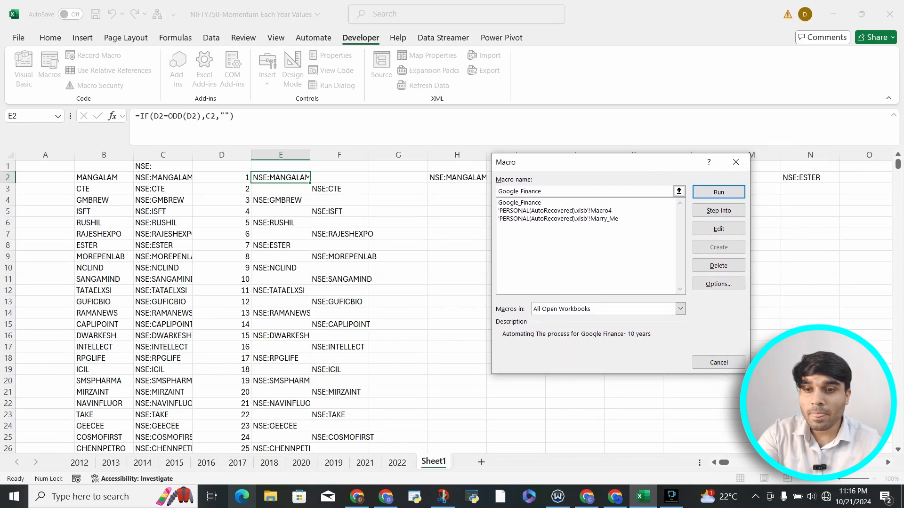
click(718, 228)
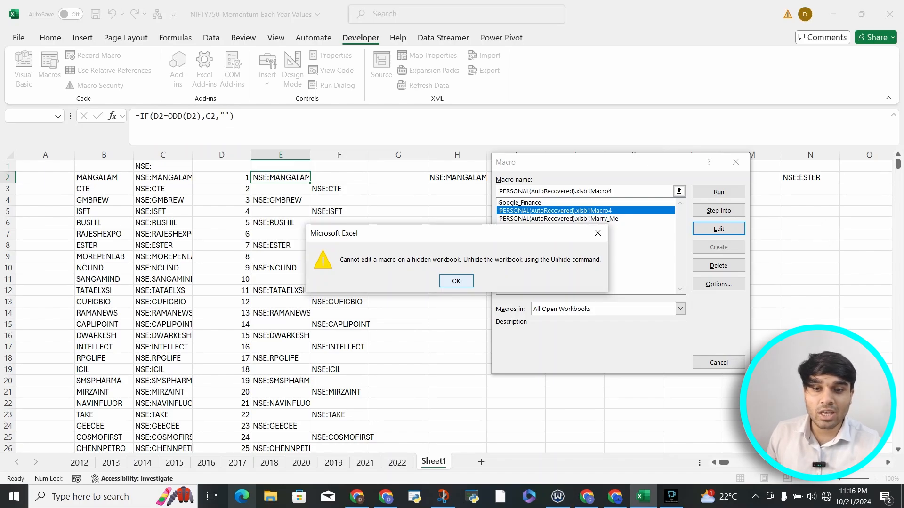
key(Return)
click(718, 266)
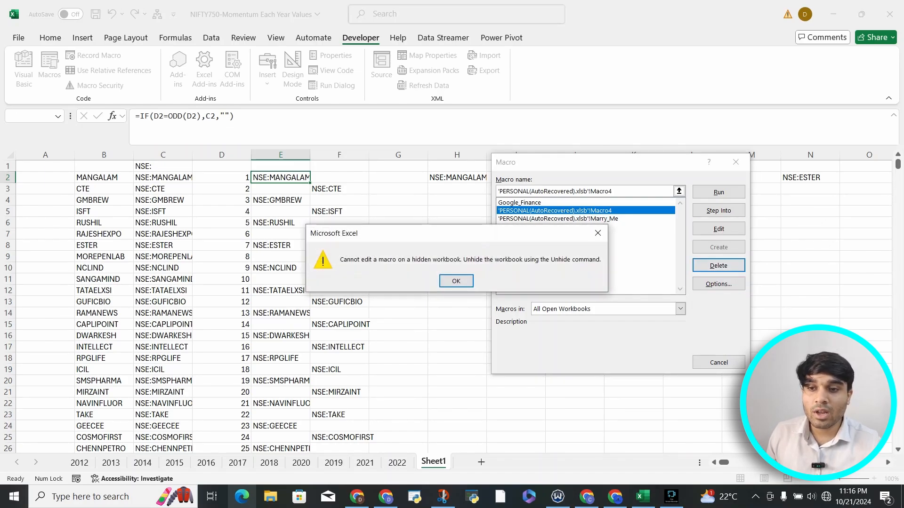
click(456, 281)
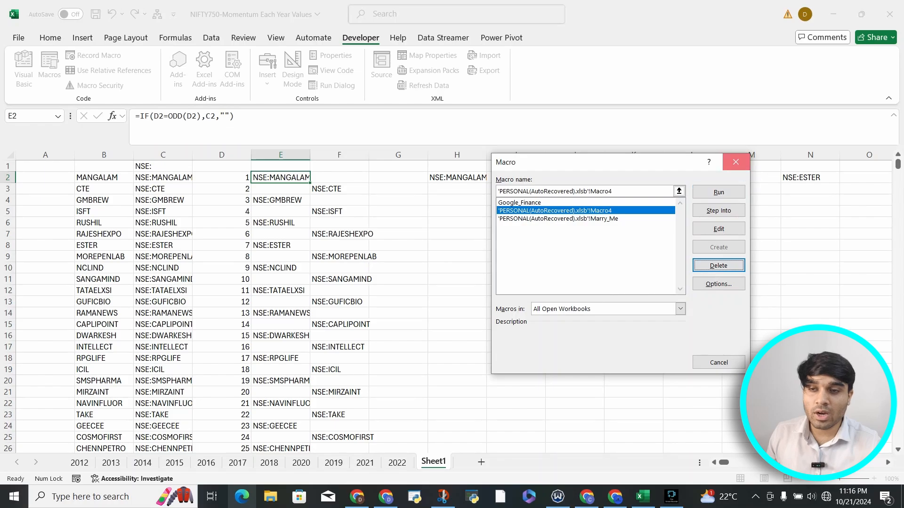
click(718, 192)
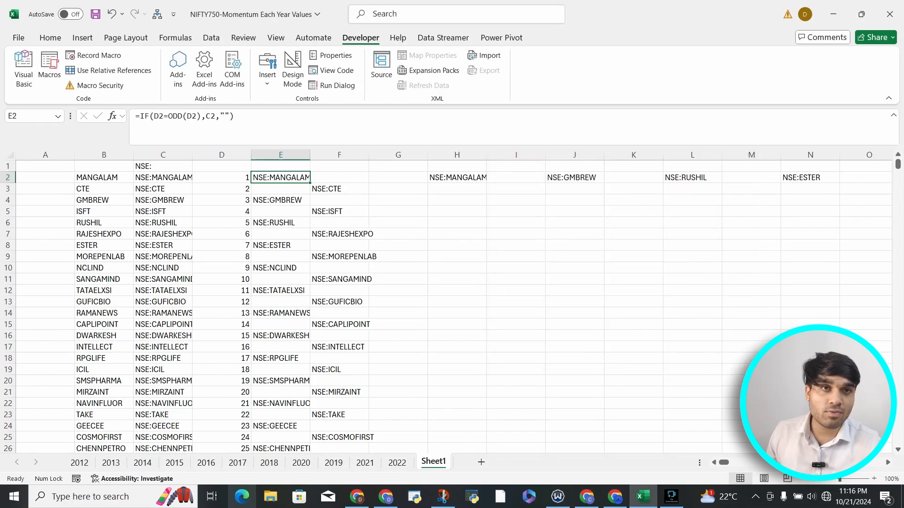
Reopen the macro list and try again to edit Macro4 of the personal macro workbook.
key(alt+q)
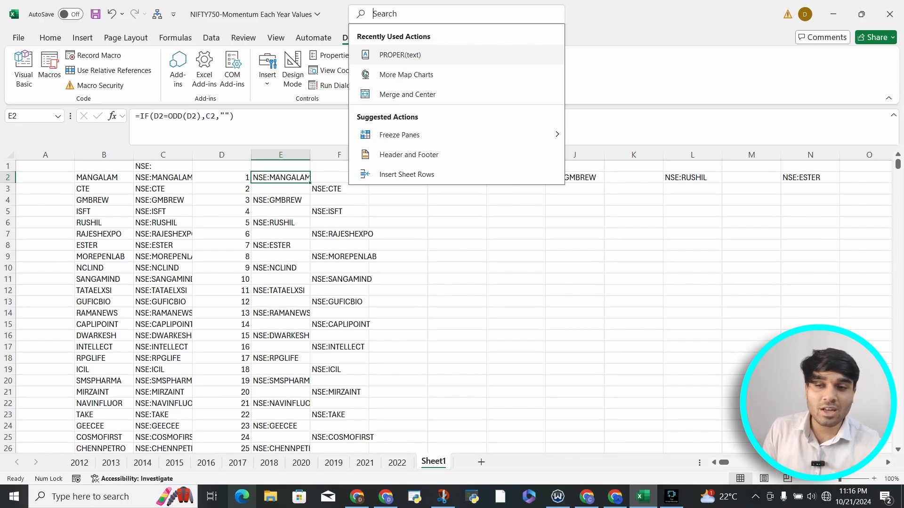
key(alt+F8)
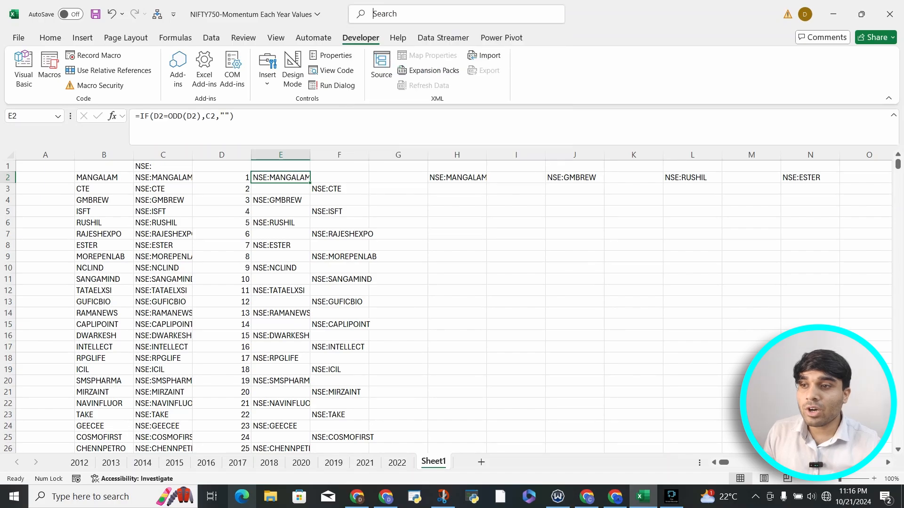
click(554, 210)
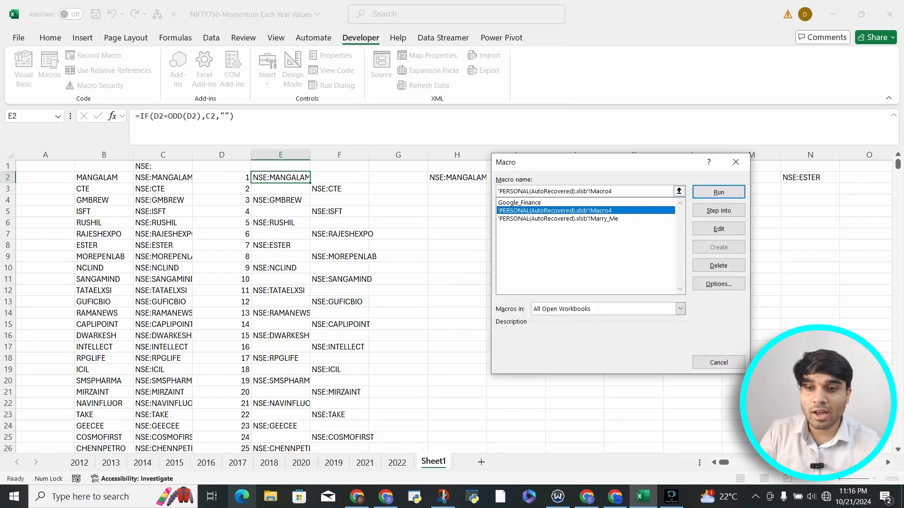
click(557, 219)
click(554, 211)
click(558, 219)
click(554, 211)
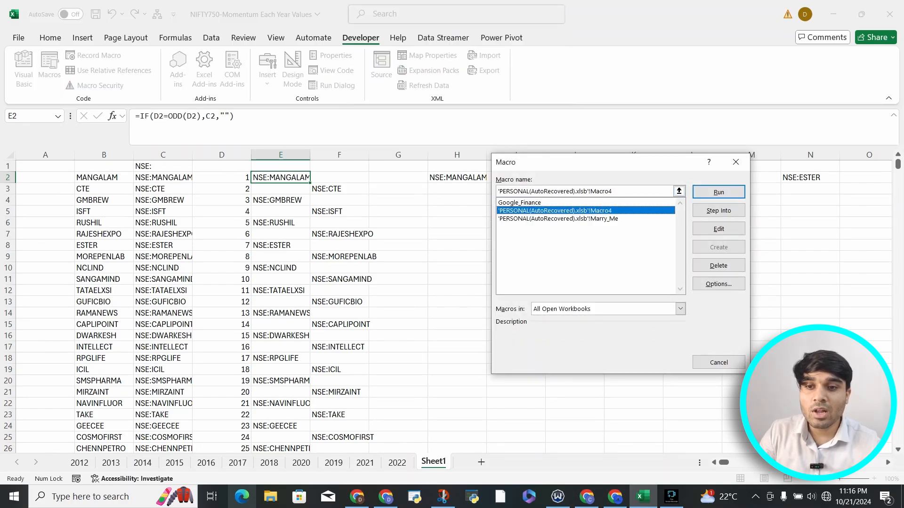
click(718, 229)
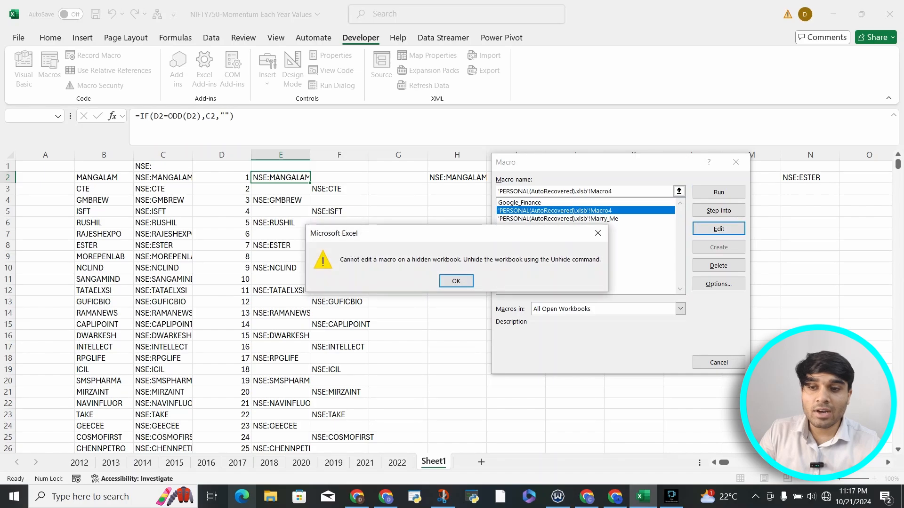
click(456, 279)
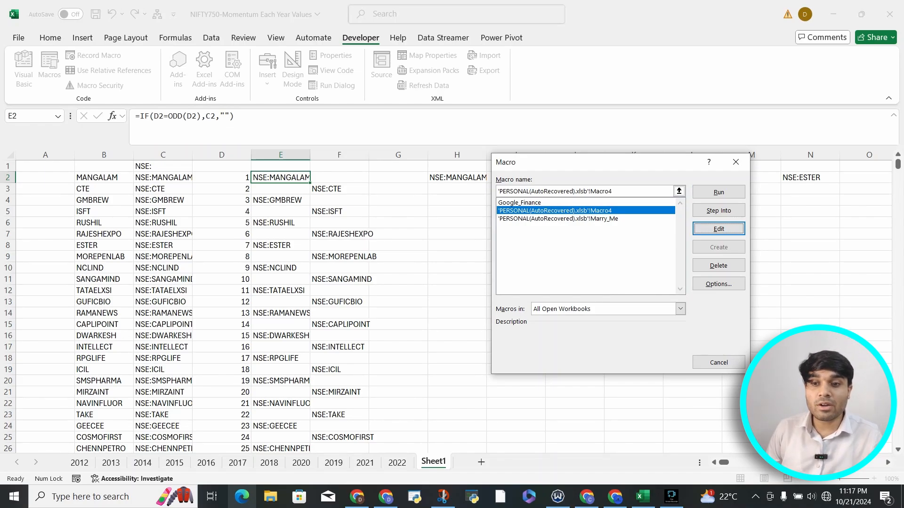
Step into the Google_Finance macro and examine its recorded VBA code in Module1.
click(519, 203)
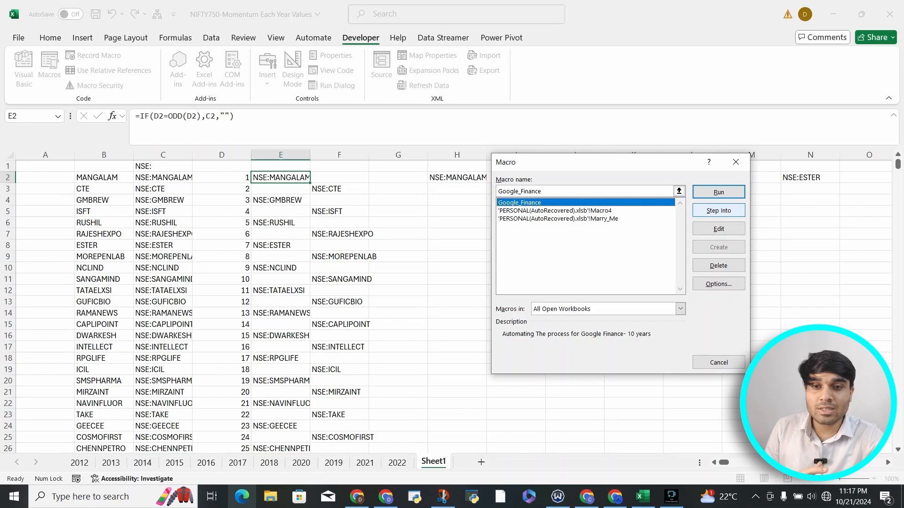
click(718, 210)
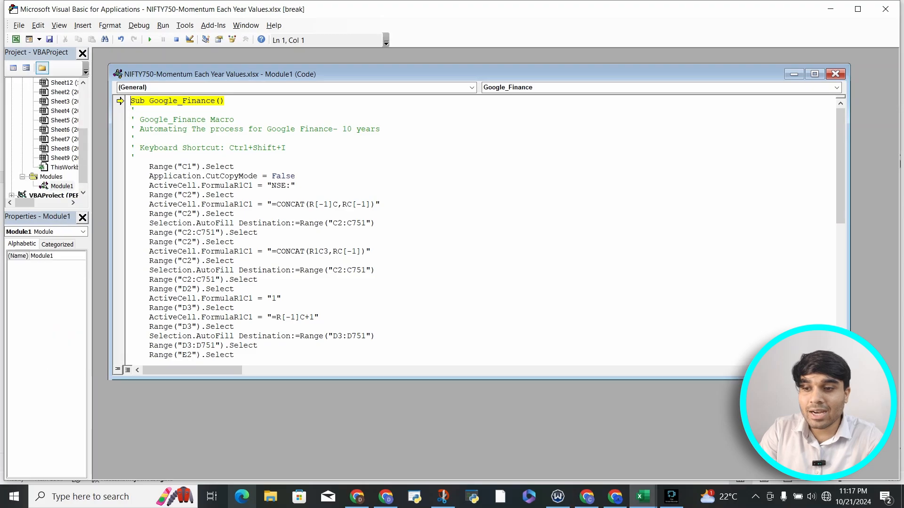
scroll(470, 277, down, 7)
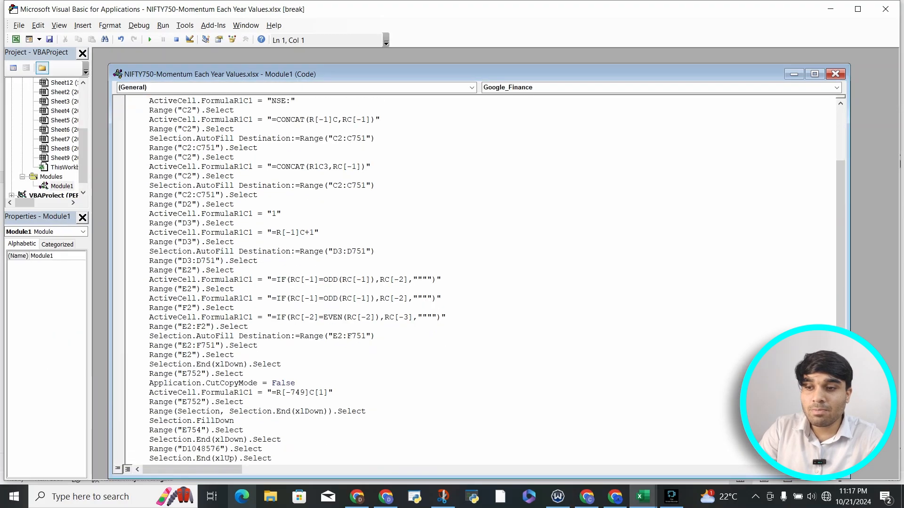
scroll(471, 277, up, 3)
scroll(471, 278, up, 2)
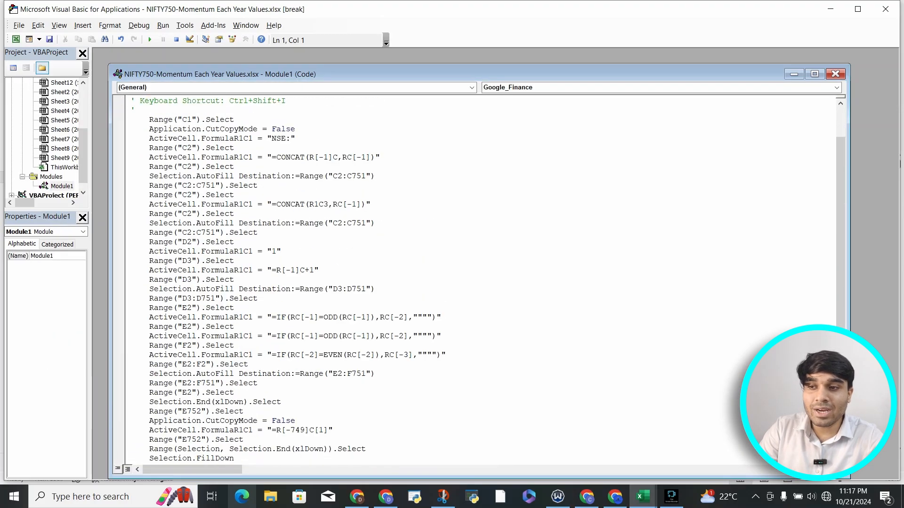
key(F8)
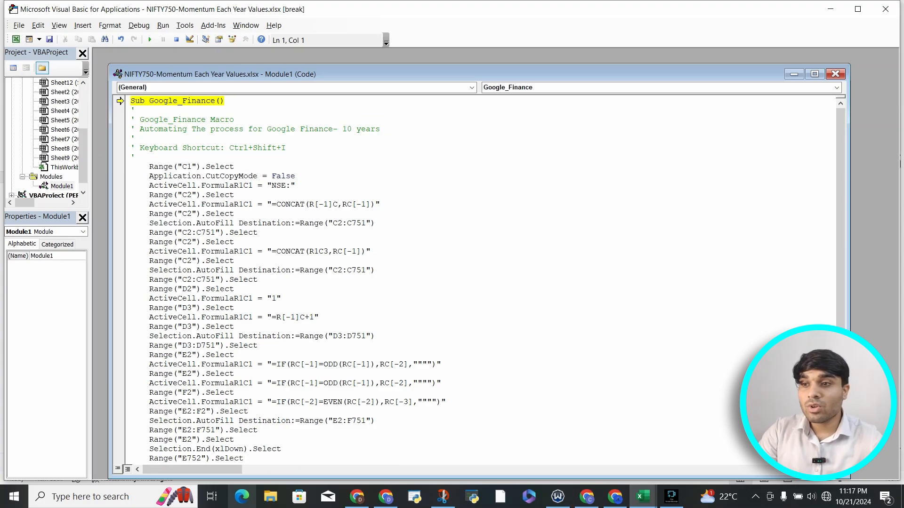
key(shift+Right)
key(shift+Right)
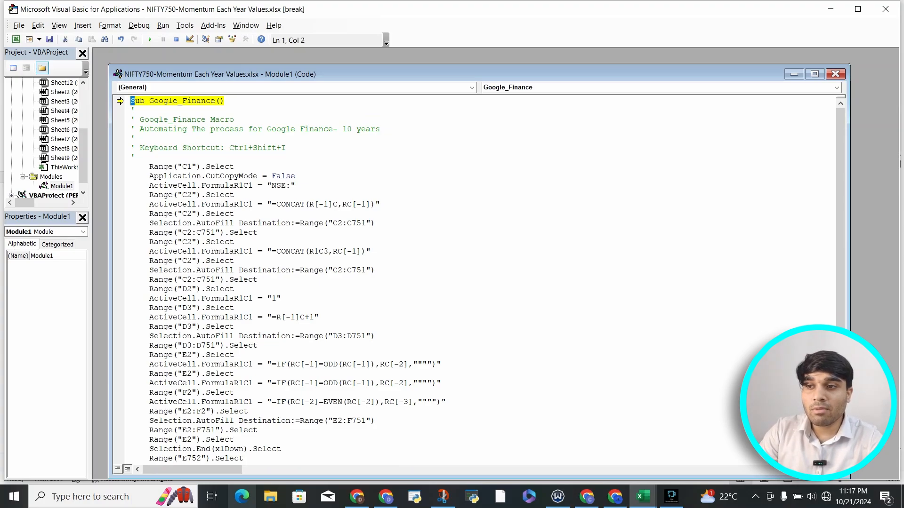
Examine the Google_Finance macro's header comments in Module1: its name, its description and its assigned keyboard shortcut.
drag(149, 101, 225, 100)
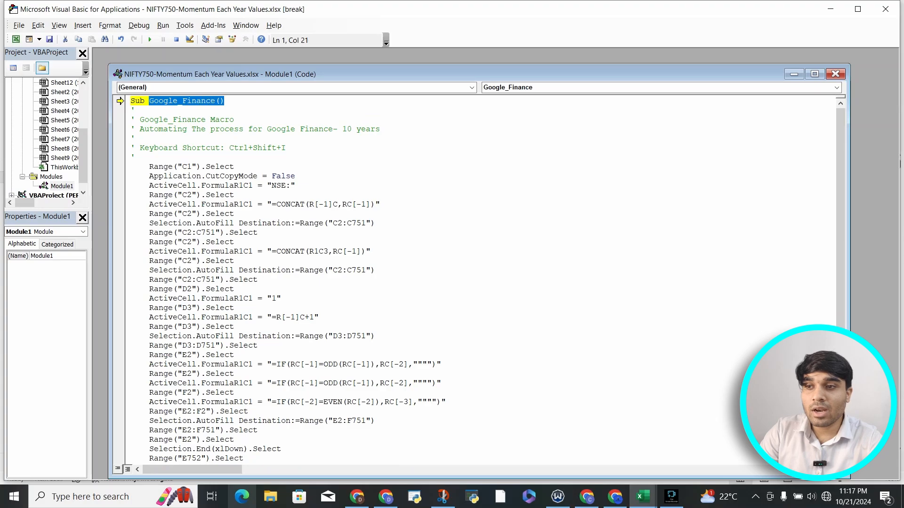
drag(135, 120, 136, 110)
drag(381, 129, 376, 129)
drag(201, 129, 380, 129)
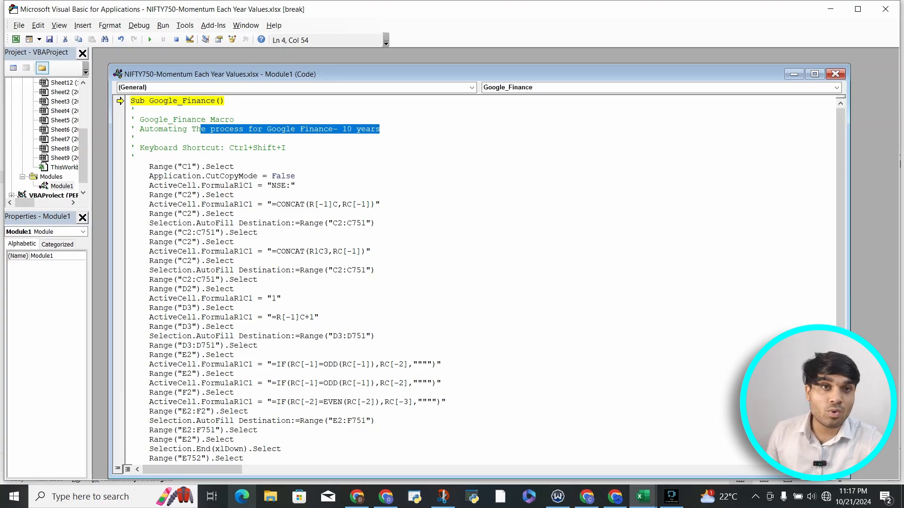
click(381, 129)
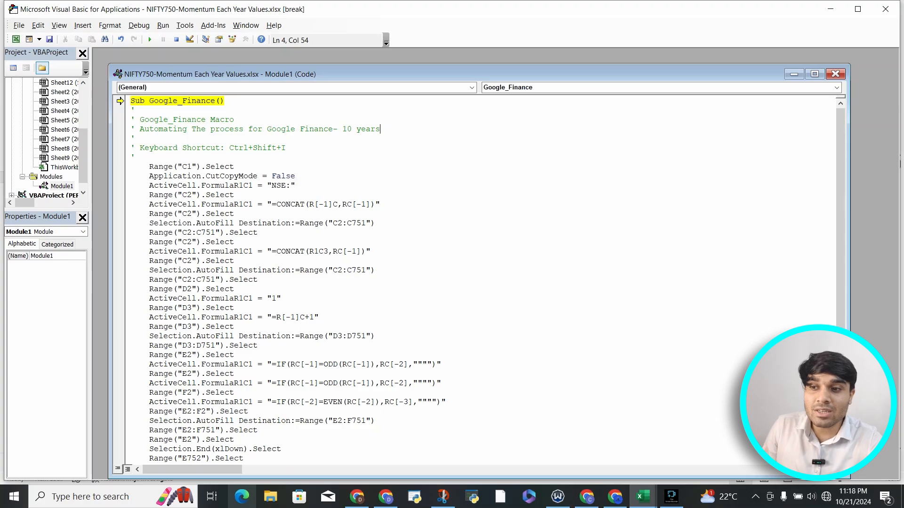
drag(132, 167, 244, 469)
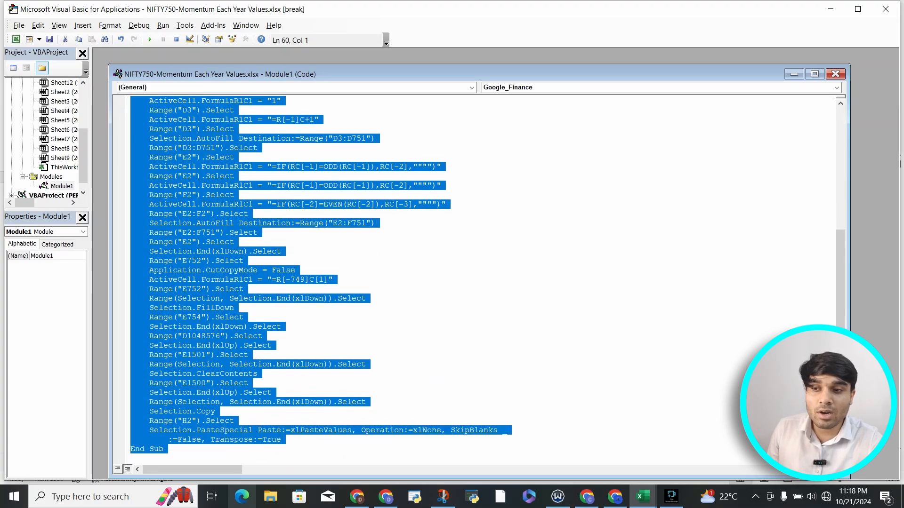
scroll(302, 376, up, 2)
scroll(475, 280, up, 5)
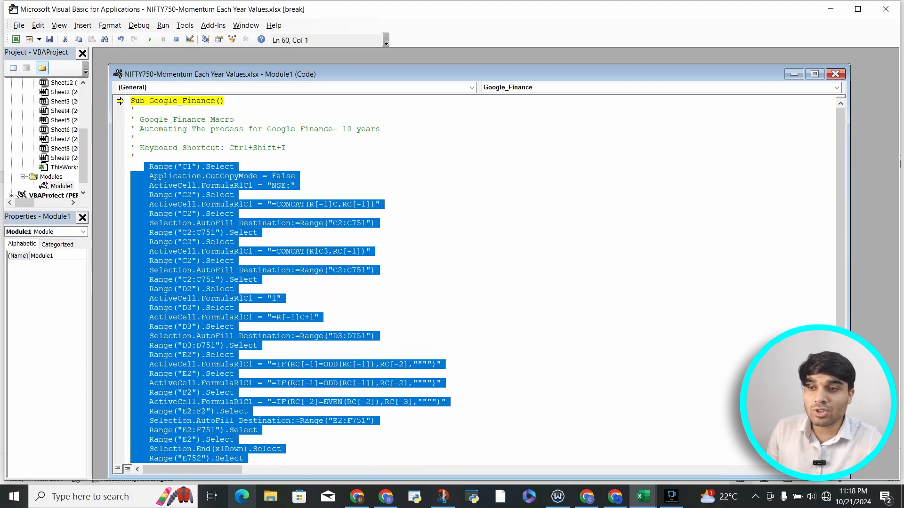
drag(140, 147, 286, 148)
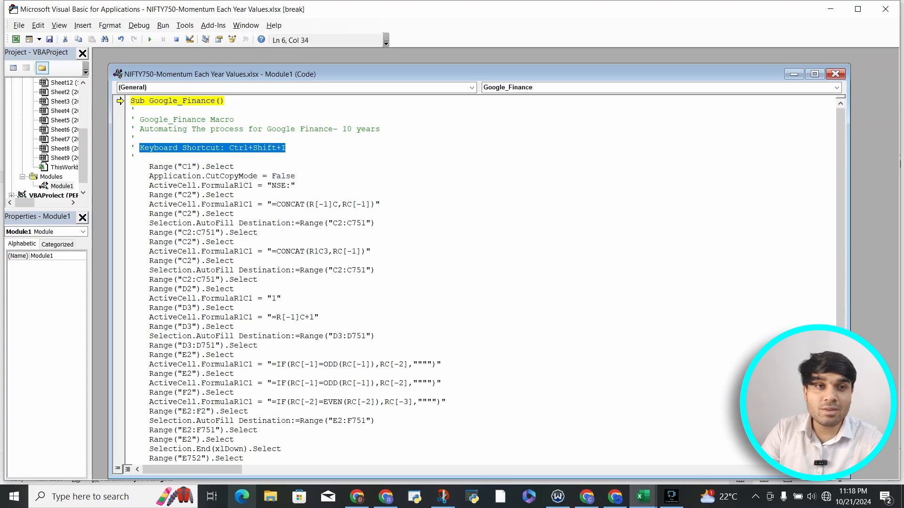
click(231, 148)
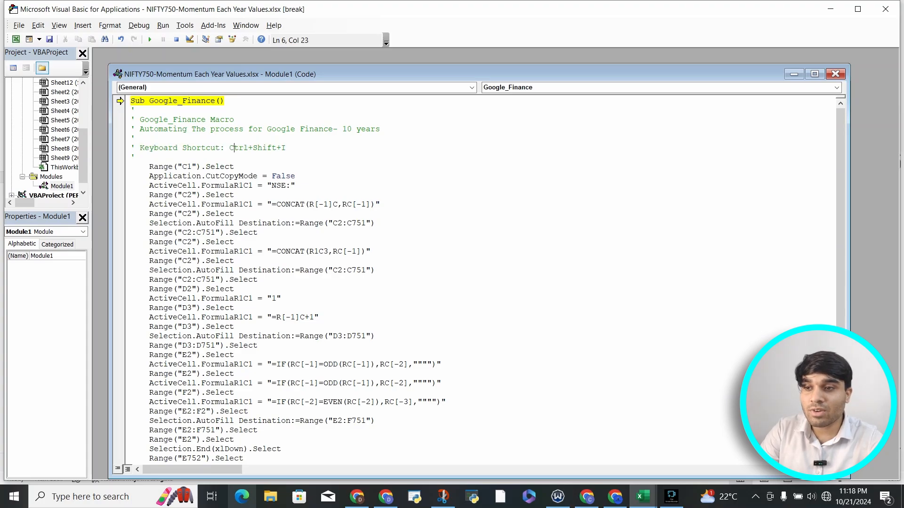
Review the recorded range, formula and AutoFill statements of Google_Finance, and close the Visual Basic editor, stopping the debugger.
scroll(476, 274, down, 1)
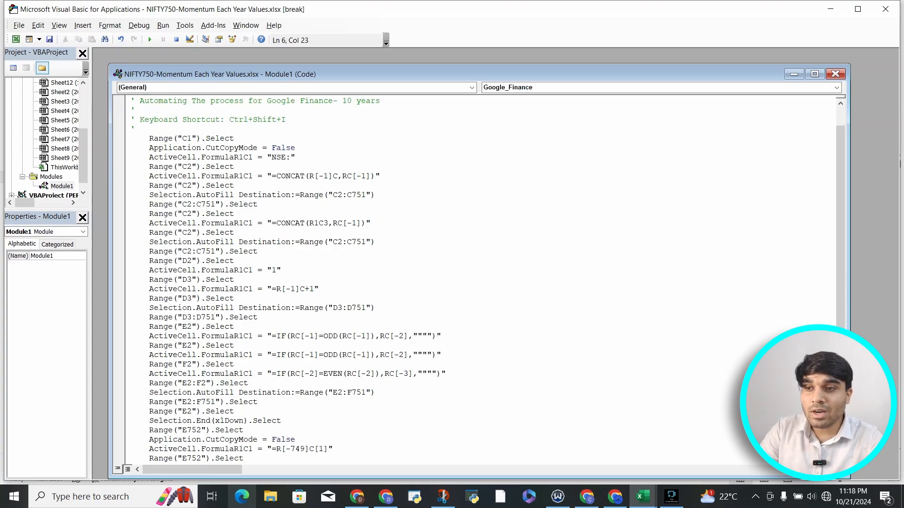
double_click(189, 138)
drag(267, 148, 290, 157)
drag(178, 157, 253, 158)
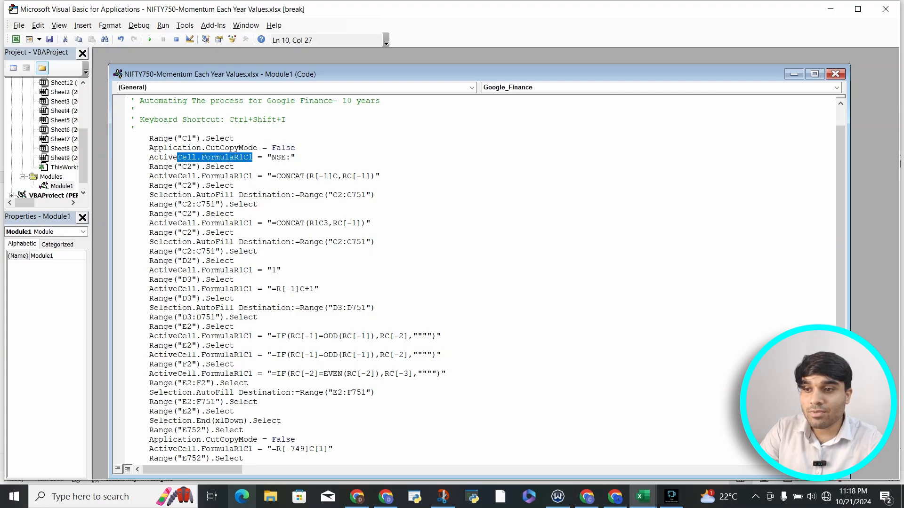
drag(173, 166, 379, 176)
click(220, 176)
drag(215, 194, 351, 195)
scroll(351, 195, down, 2)
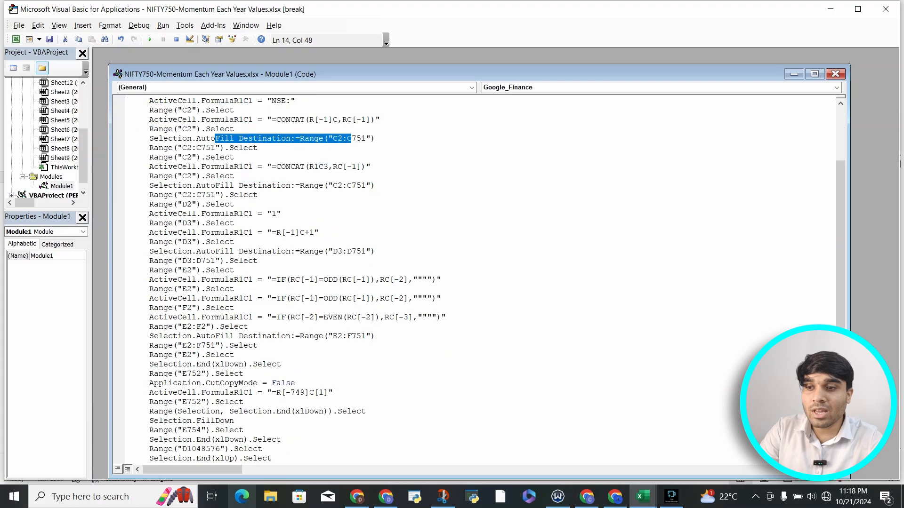
scroll(351, 194, up, 3)
drag(229, 148, 285, 148)
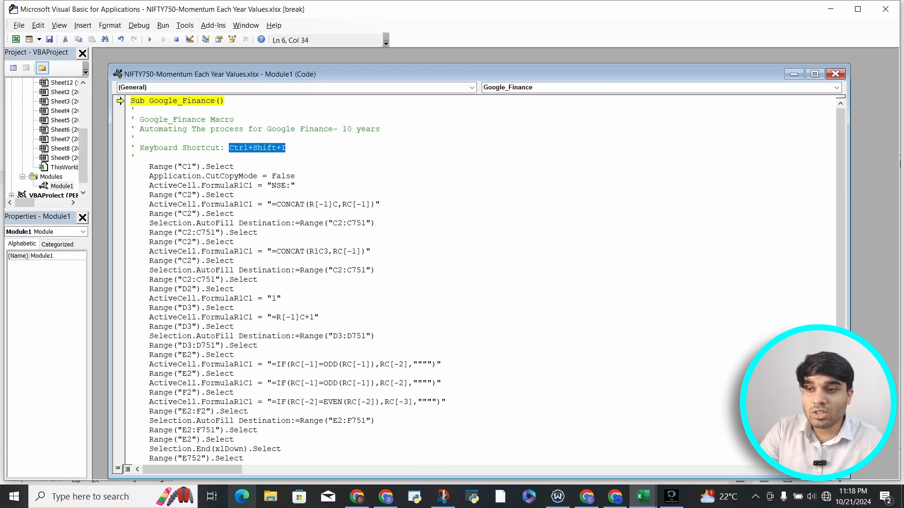
drag(182, 167, 200, 166)
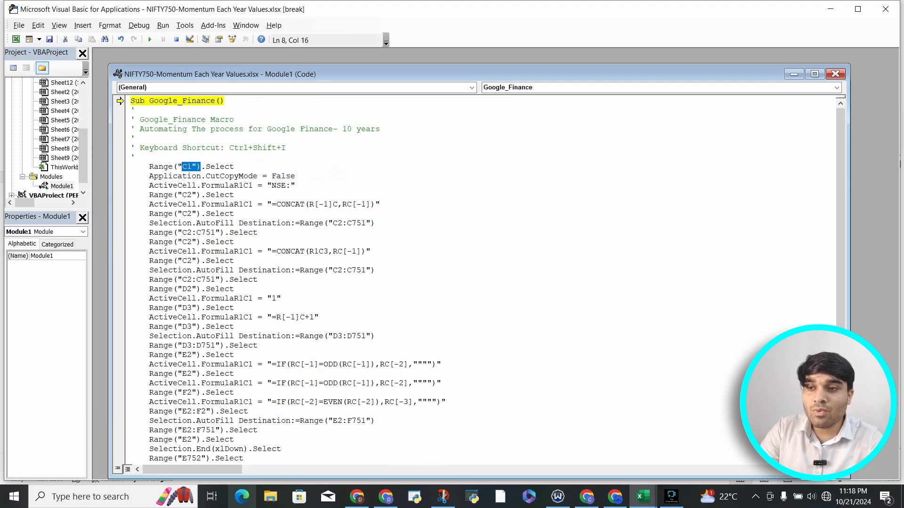
drag(144, 166, 271, 496)
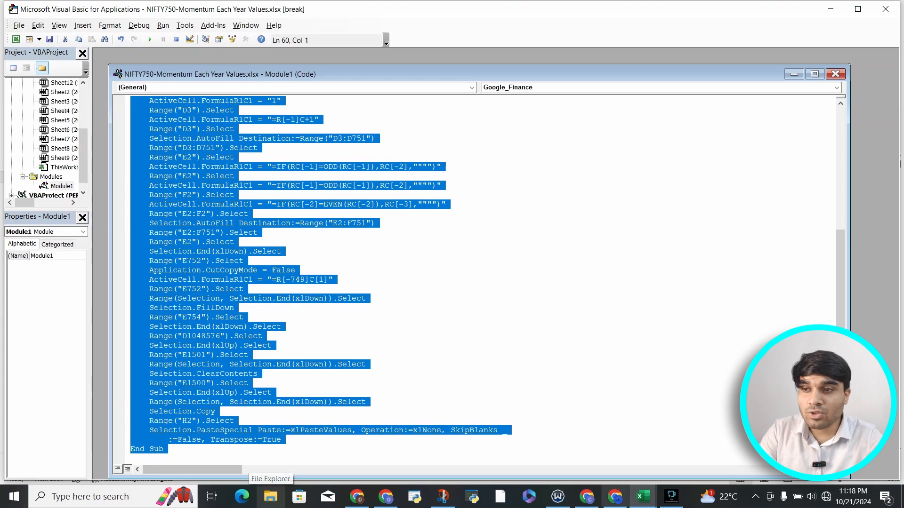
click(885, 8)
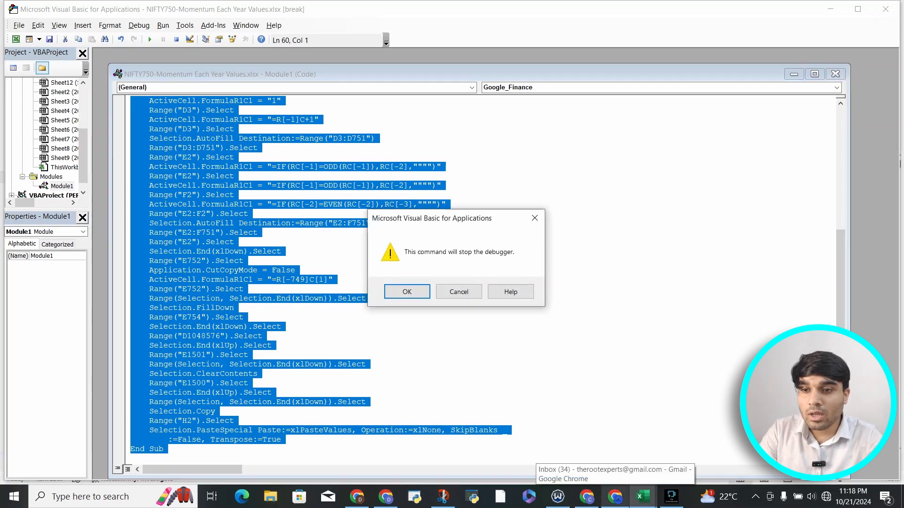
key(Return)
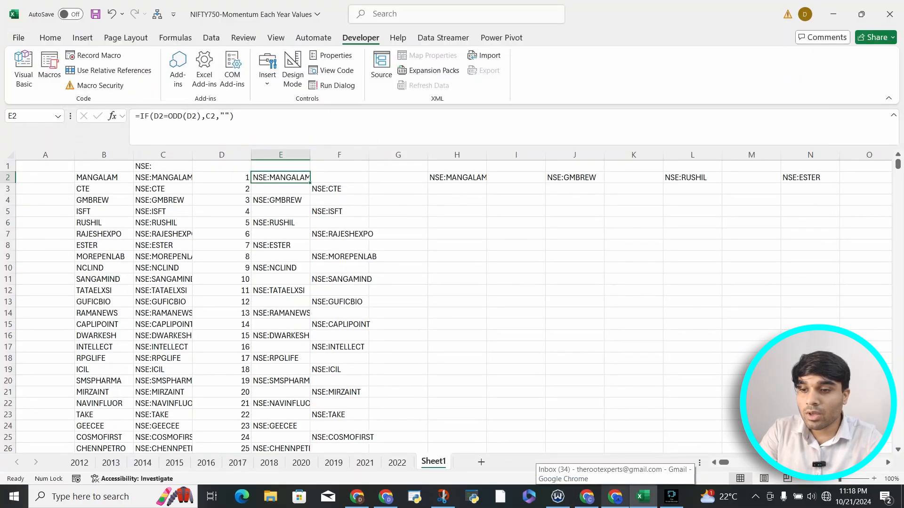
Add a new blank worksheet after Sheet1 and run the Google_Finance macro on it.
click(481, 462)
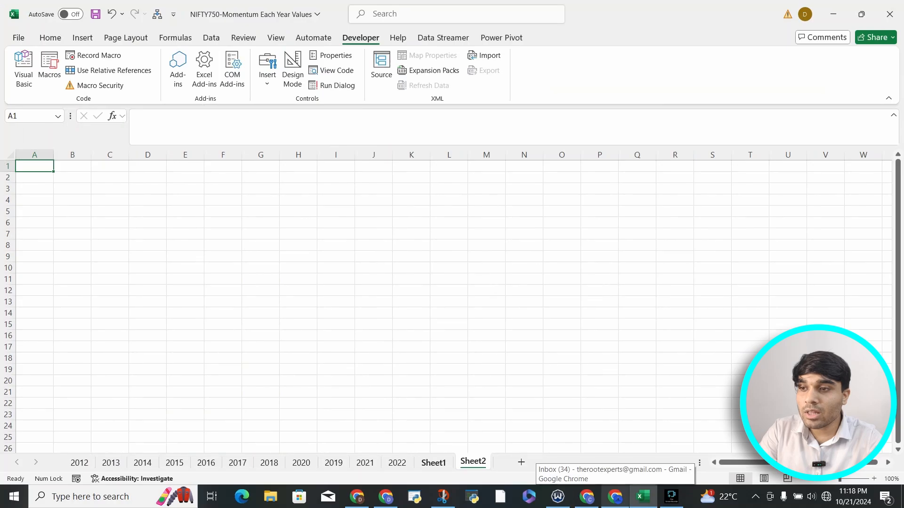
click(72, 178)
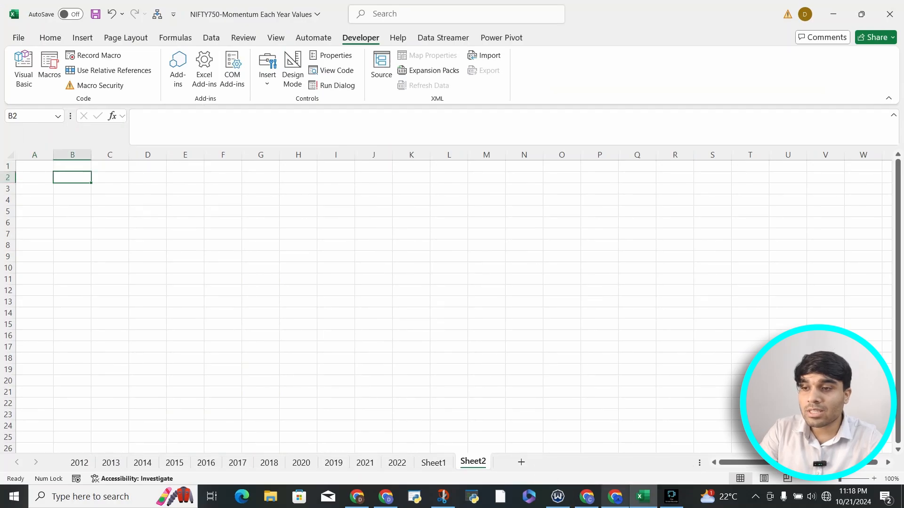
click(148, 369)
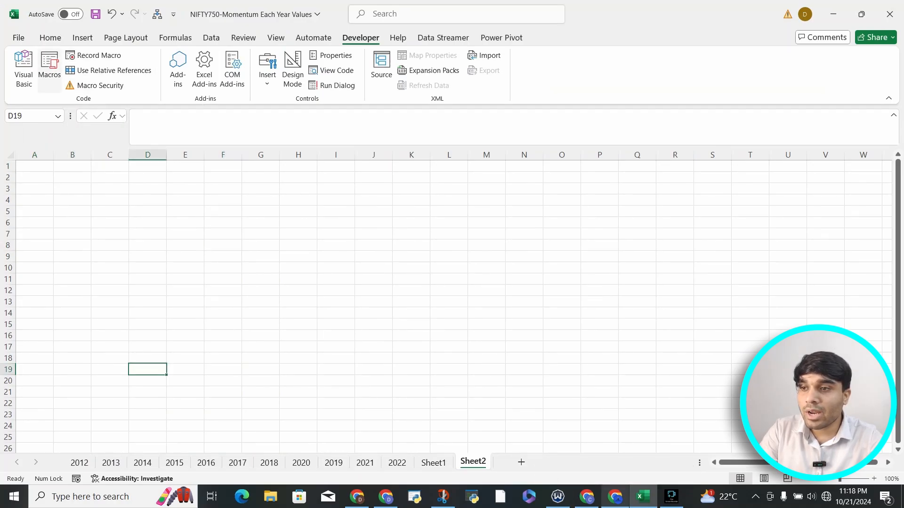
click(50, 69)
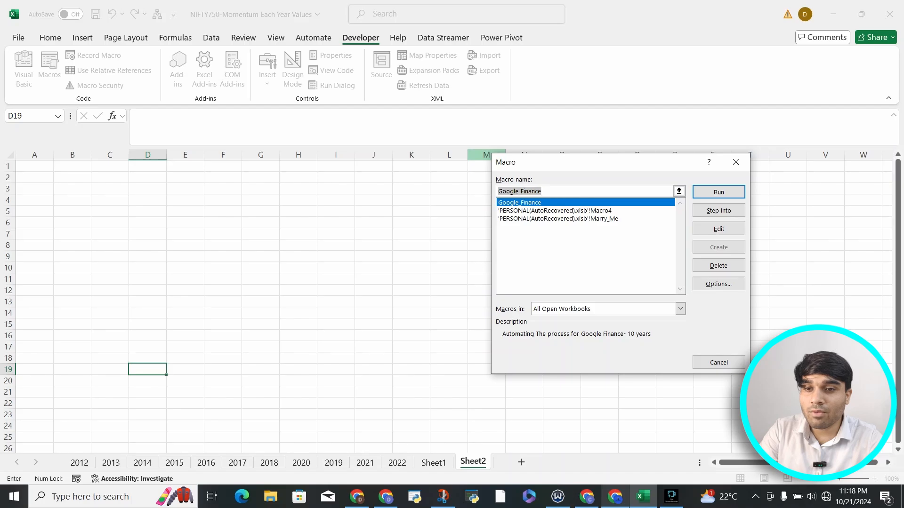
click(719, 192)
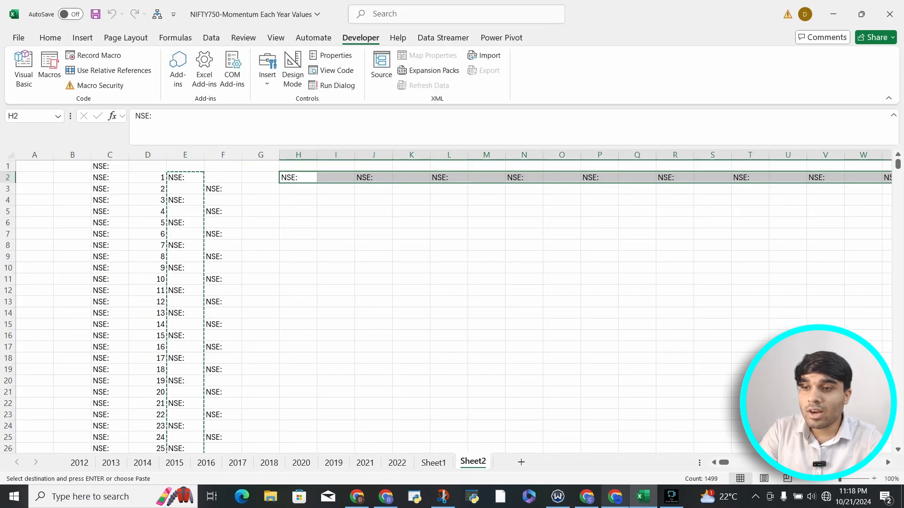
Examine the macro output on Sheet2, comparing the symbol column B with the NSE: entries in column C.
click(185, 200)
drag(109, 166, 110, 370)
drag(72, 189, 72, 426)
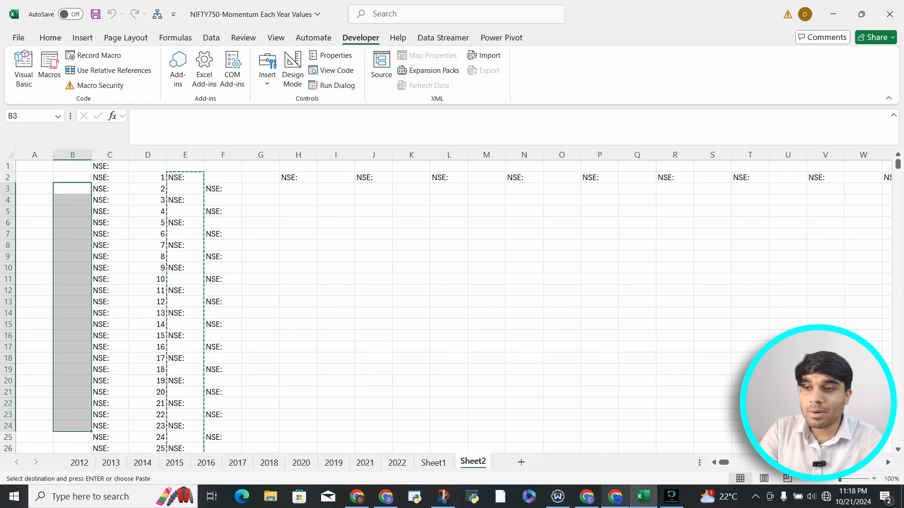
click(110, 166)
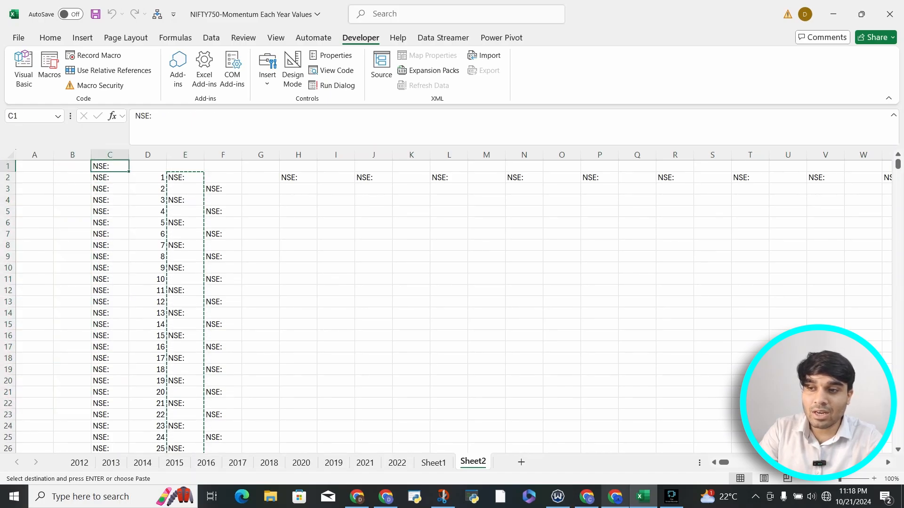
drag(72, 178, 81, 448)
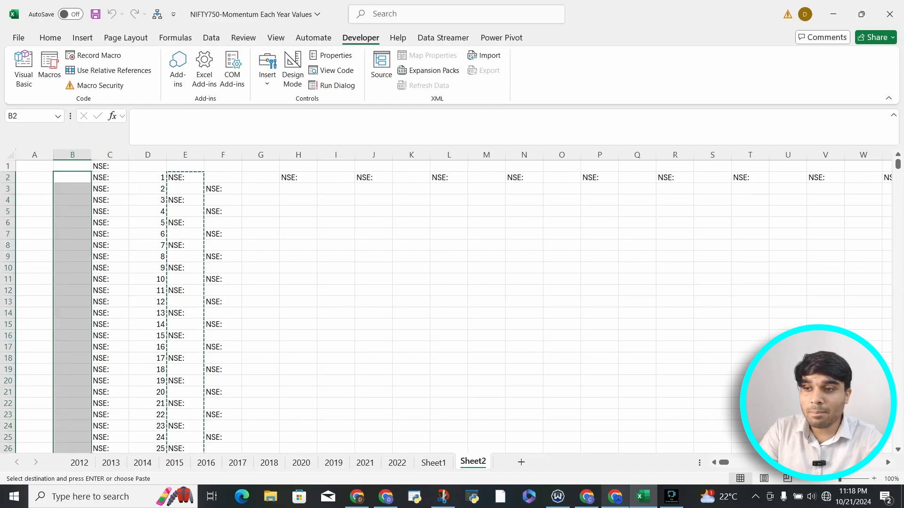
click(261, 279)
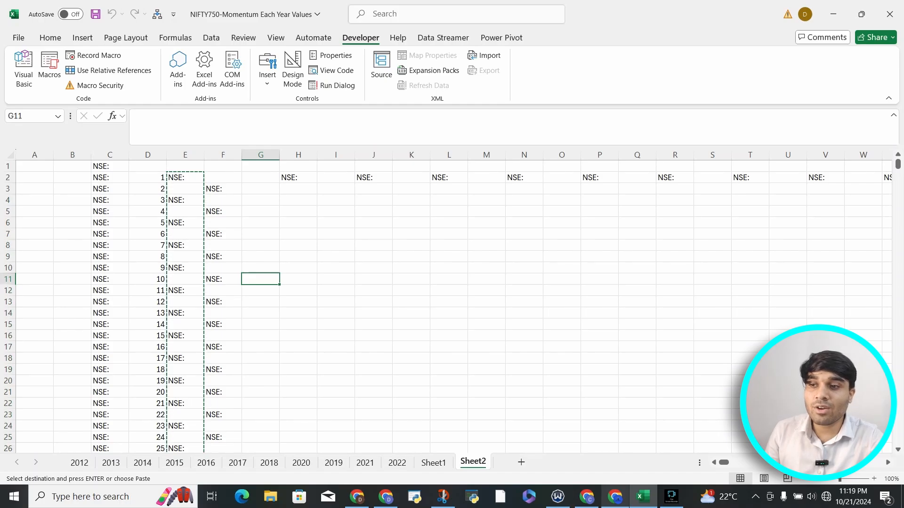
click(109, 166)
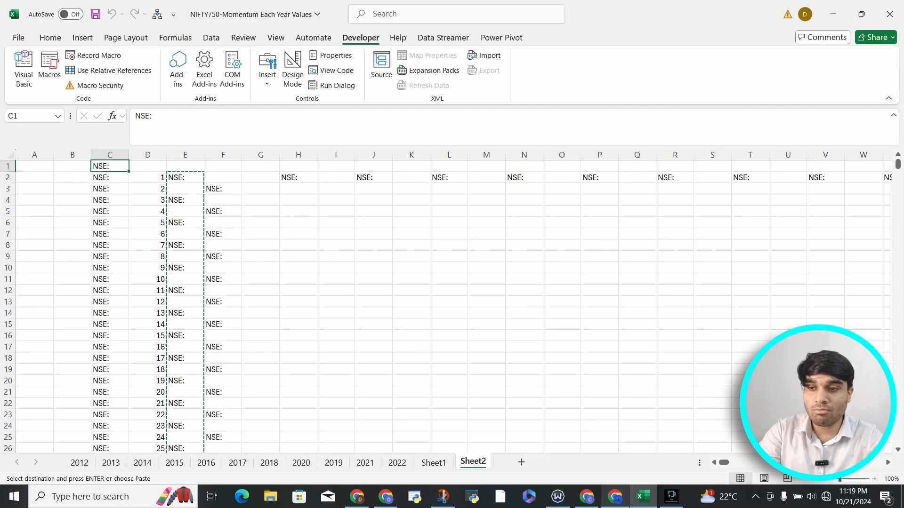
Switch the Use Relative References option for macro recording on and back off.
click(260, 234)
click(260, 245)
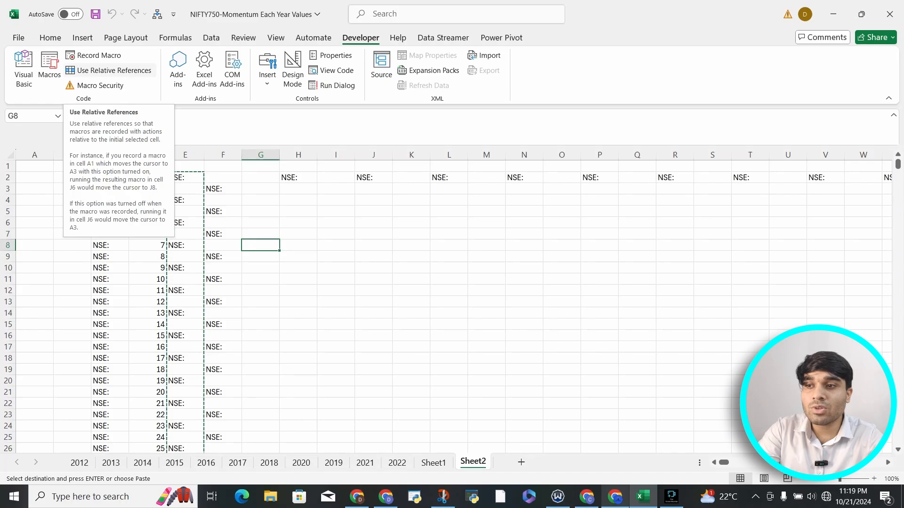
click(109, 70)
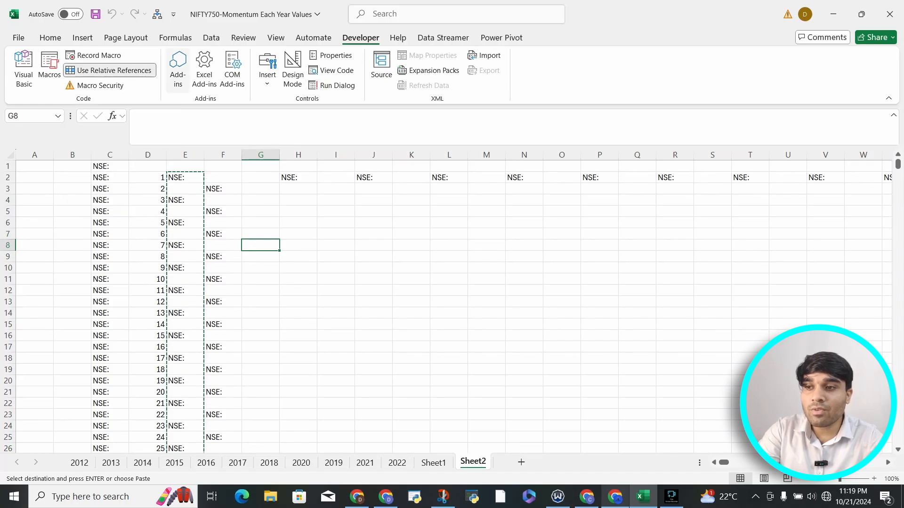
click(111, 70)
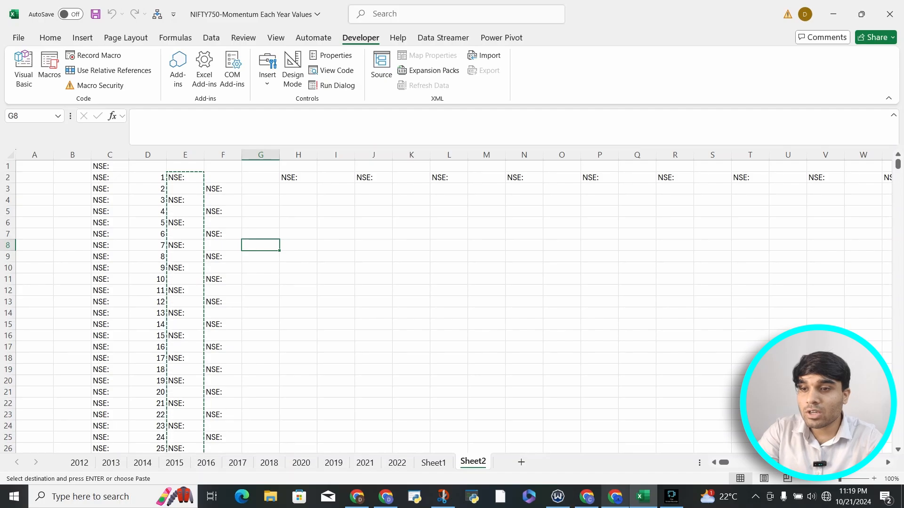
Look over the generated columns C to W on Sheet2, and view the macro list from Sheet1.
drag(110, 155, 863, 154)
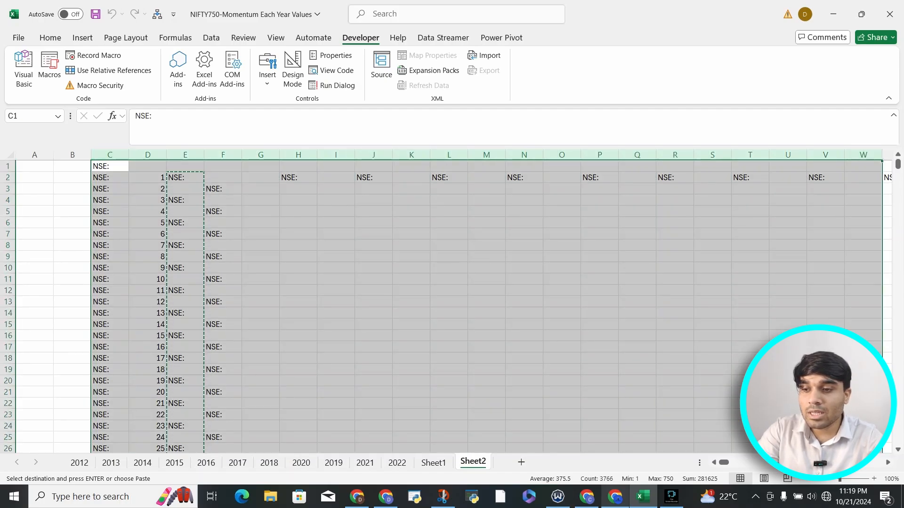
click(298, 324)
click(433, 462)
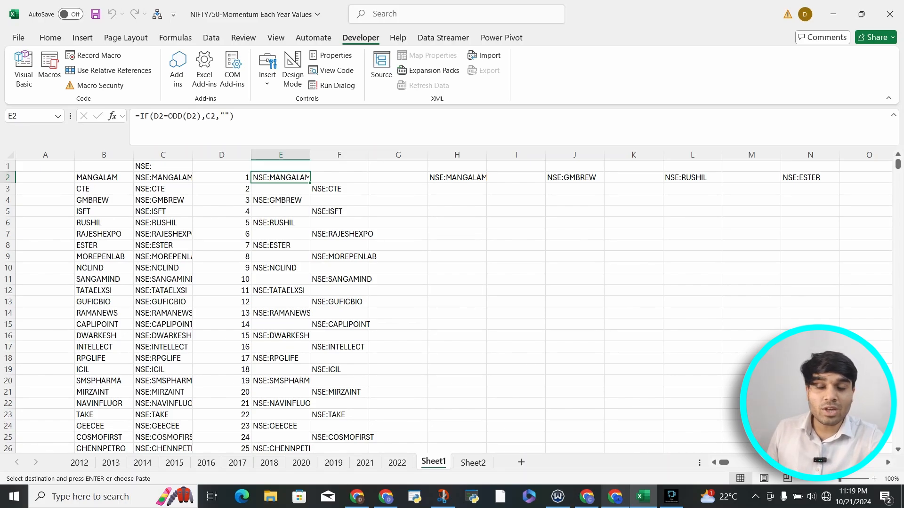
click(49, 68)
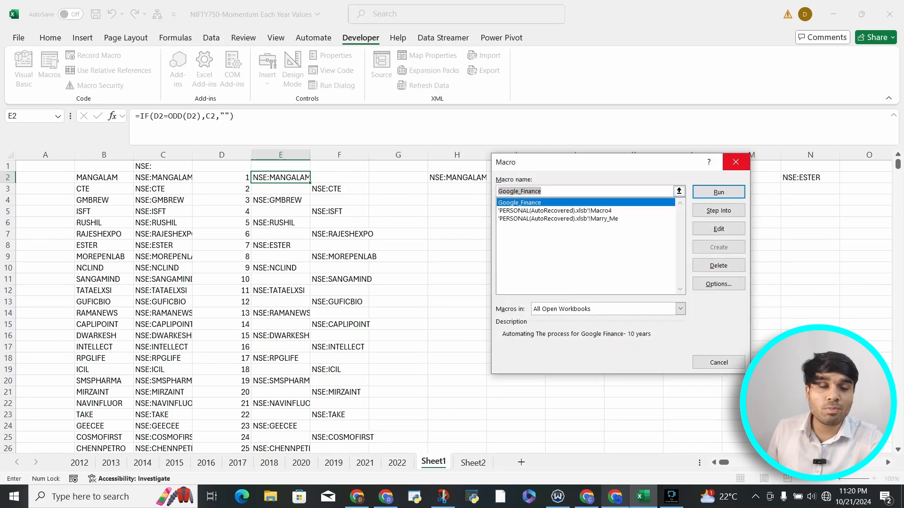
key(Return)
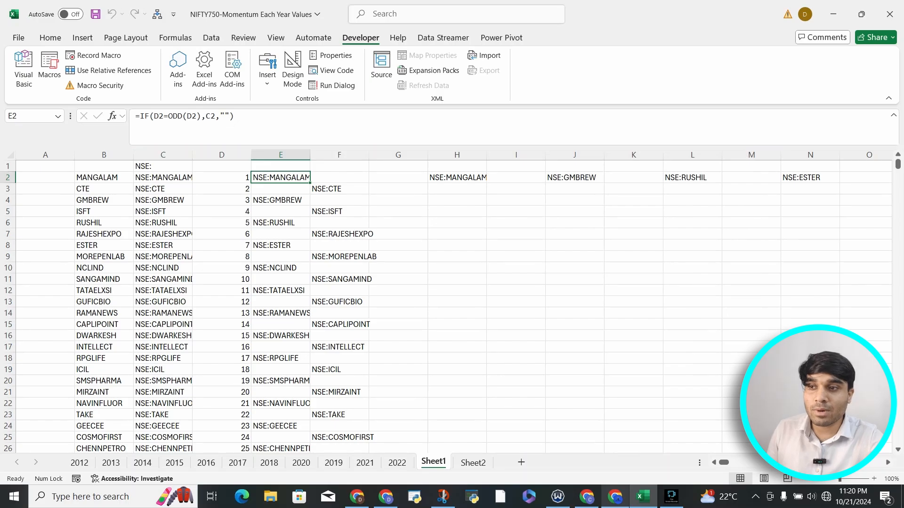
Select Excel Macro-Enabled Workbook (*.xlsm) as the format for saving a copy in Downloads, and back out without saving or closing the workbook.
click(18, 38)
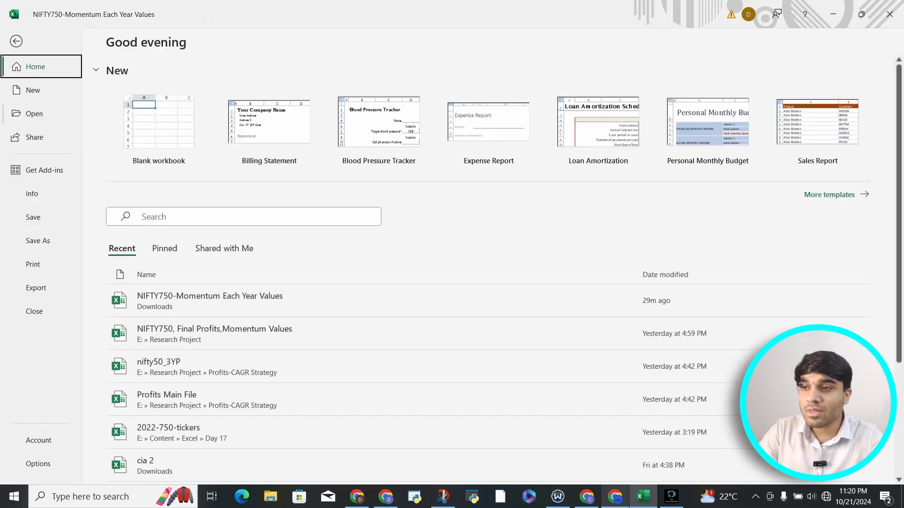
click(37, 240)
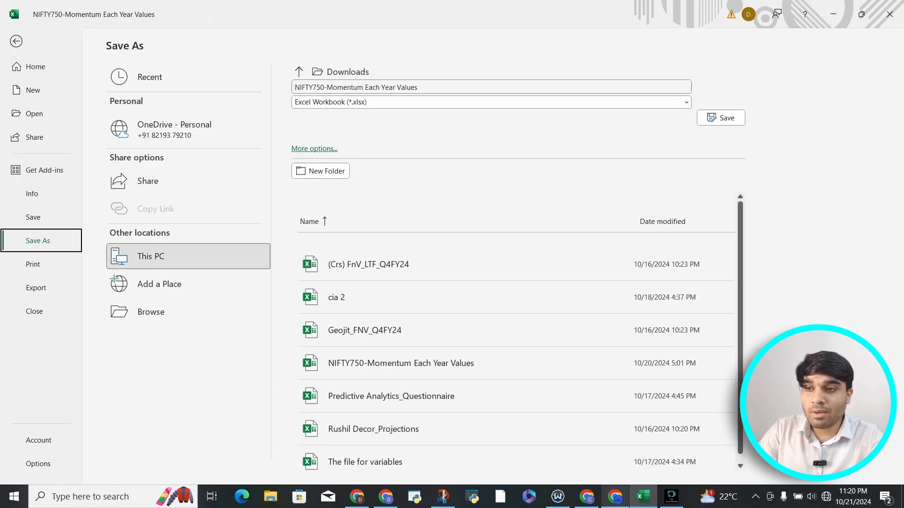
click(491, 103)
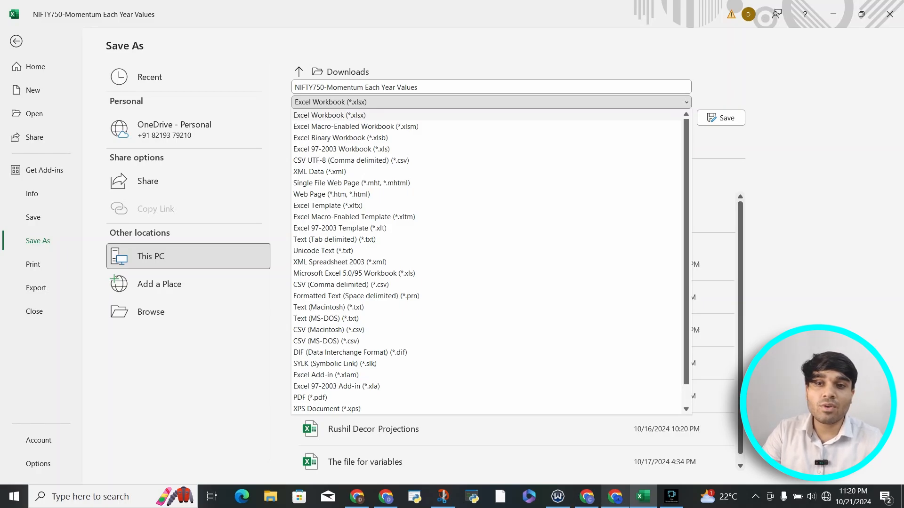
key(Down)
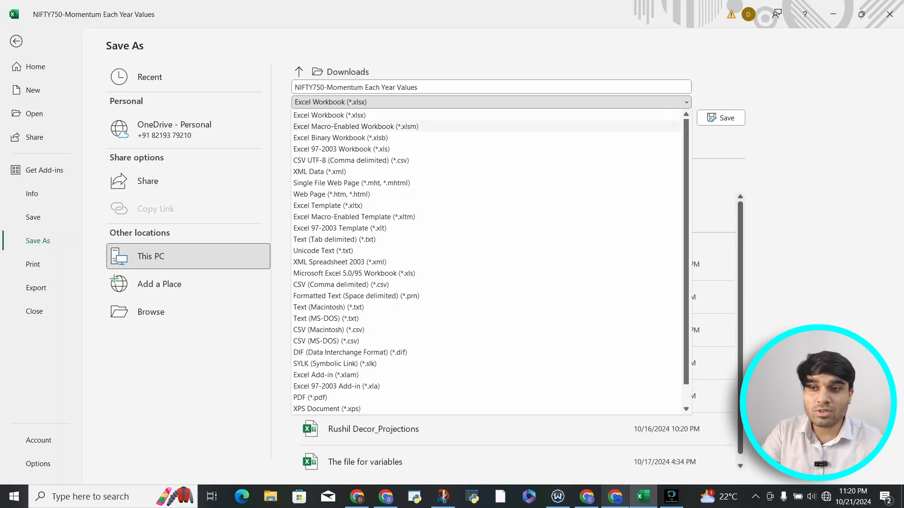
key(Return)
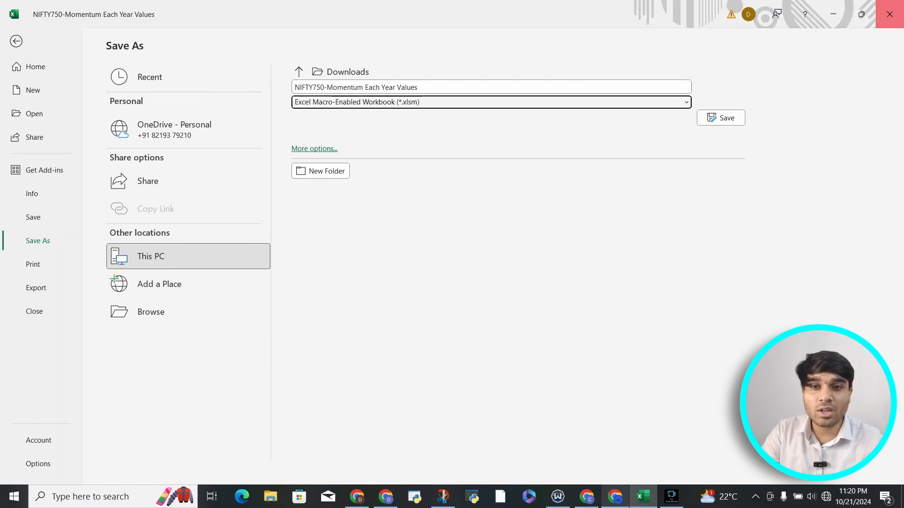
key(Escape)
click(889, 14)
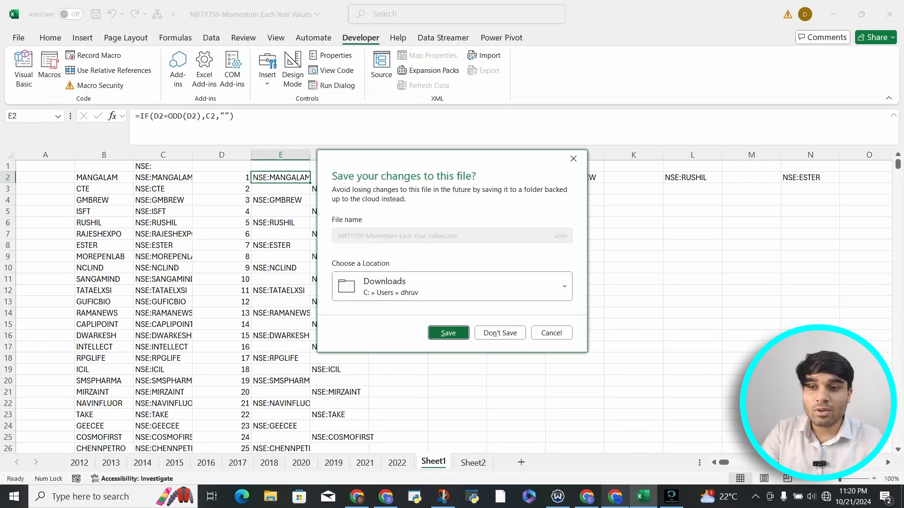
key(Escape)
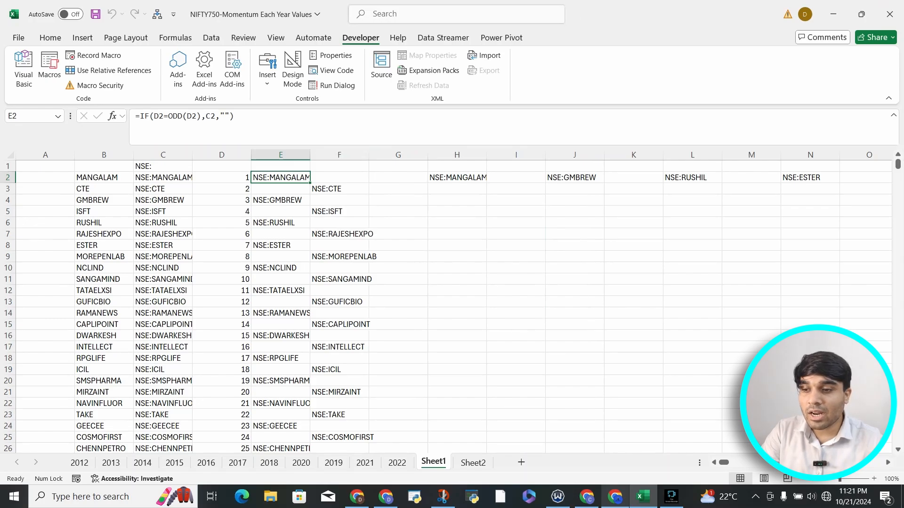
Look through the yearly stock data on the 2012, 2013 and 2014 sheets, and view Sheet2.
click(79, 464)
click(111, 463)
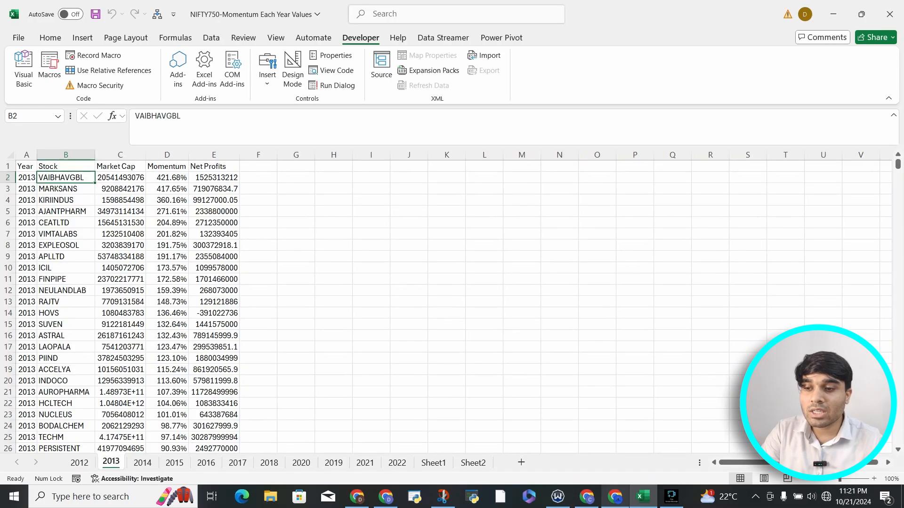
click(142, 463)
click(473, 463)
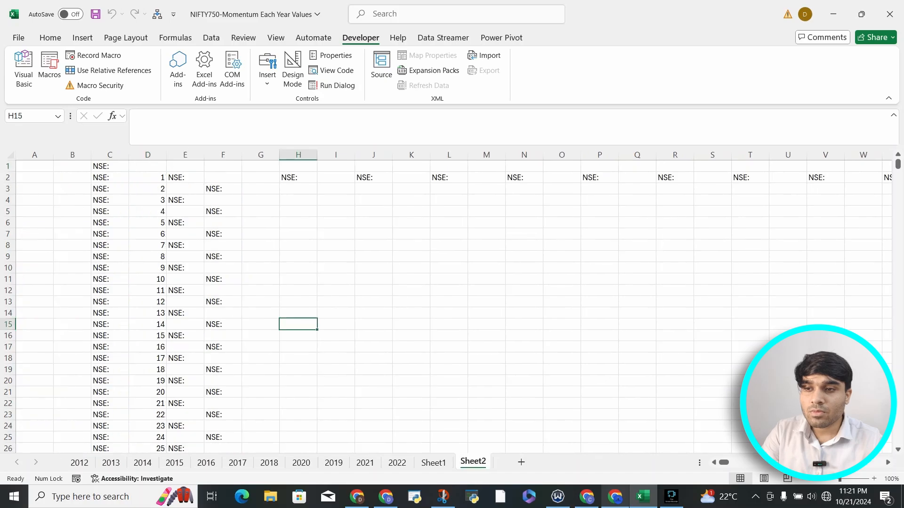